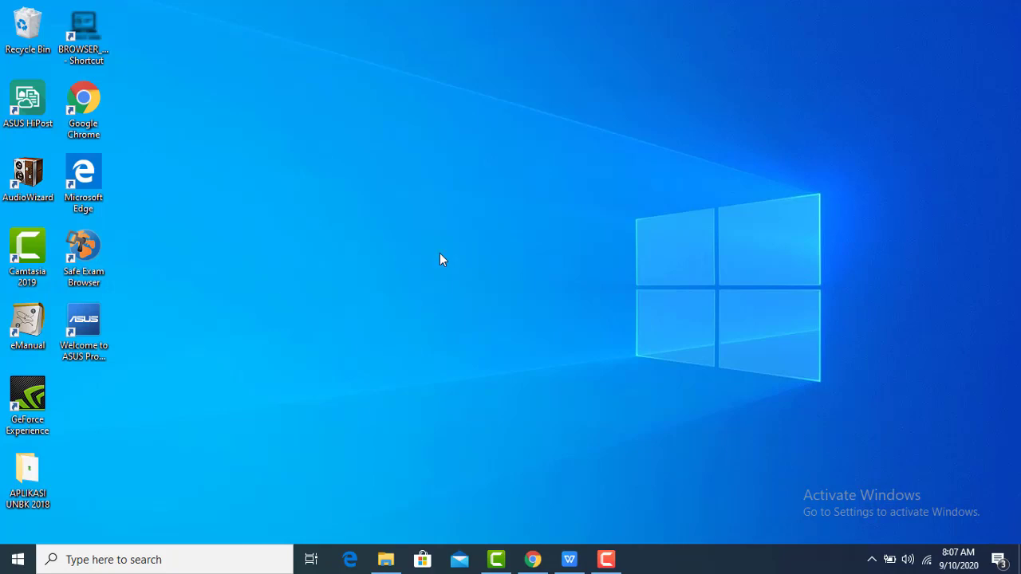
Restore the soal tdo x simulasi.docx window in WPS Office from the taskbar
click(569, 559)
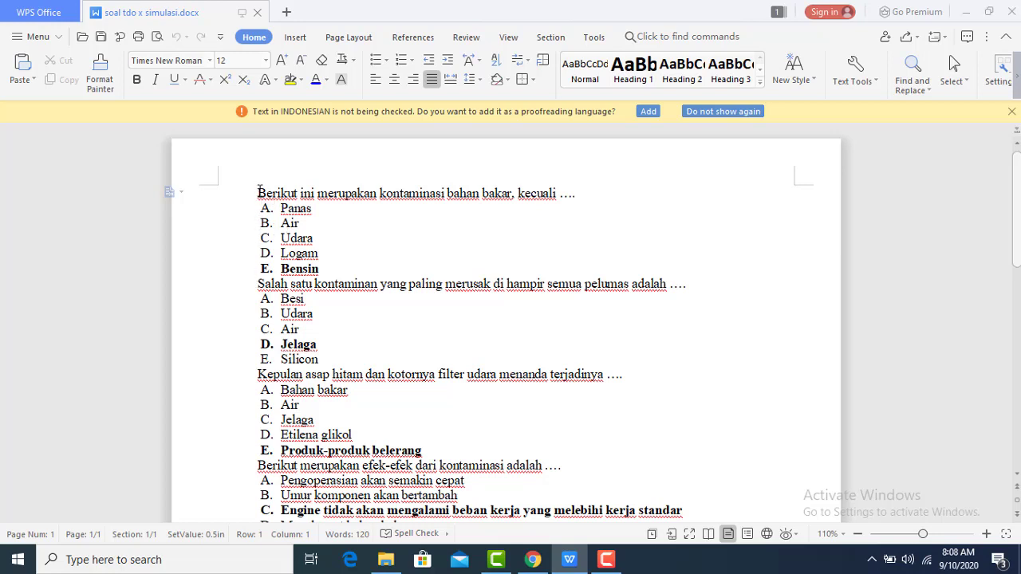
Remove the blank line under the first question and select the question with its A–E options
click(255, 284)
click(254, 189)
click(259, 284)
click(583, 192)
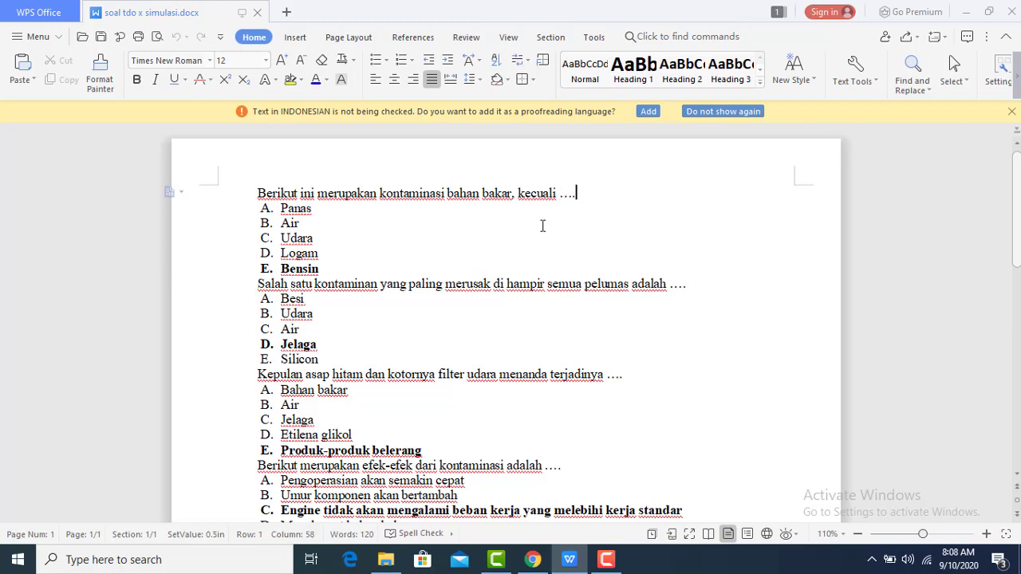
key(Return)
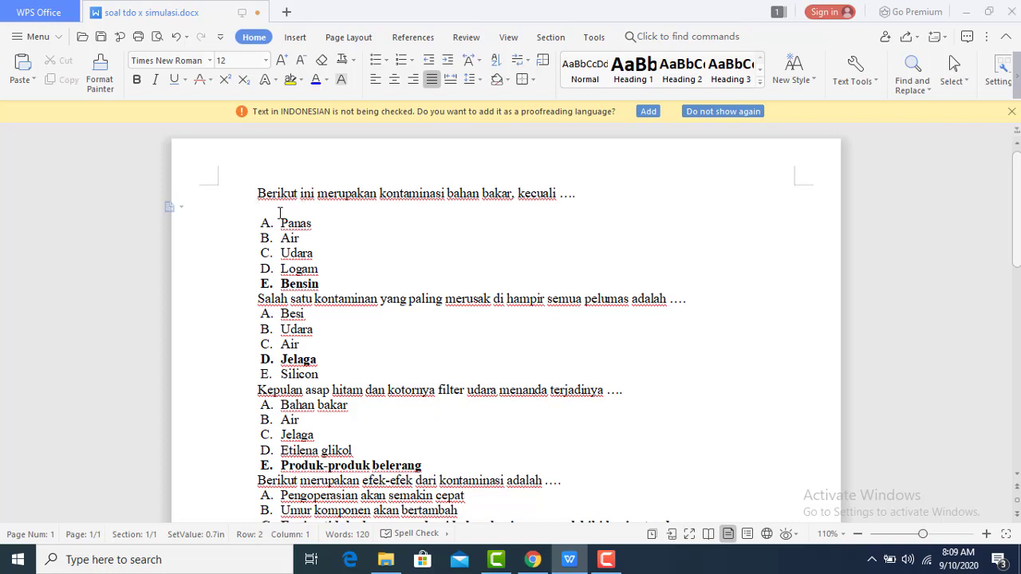
key(BackSpace)
key(BackSpace)
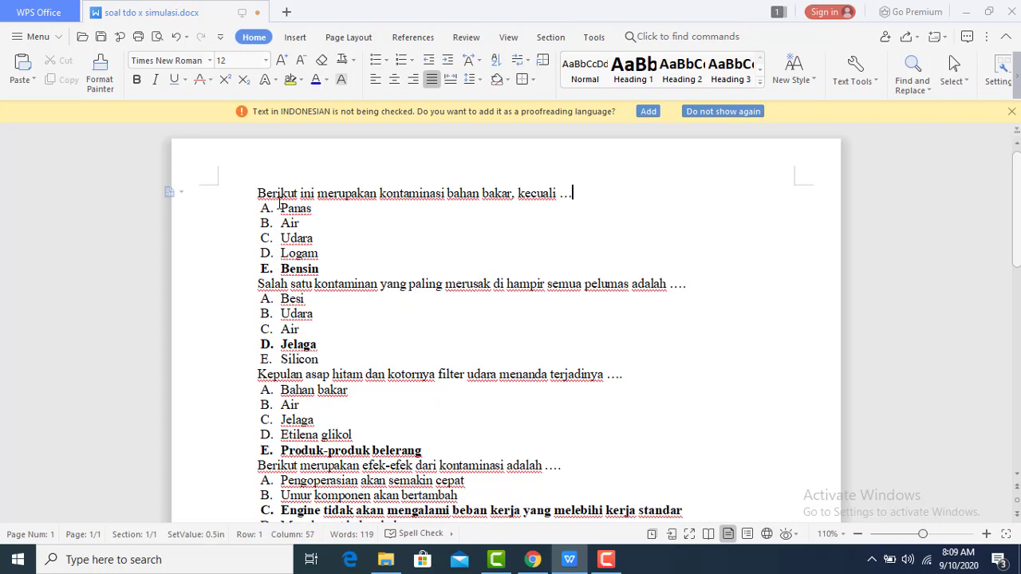
drag(257, 194, 368, 269)
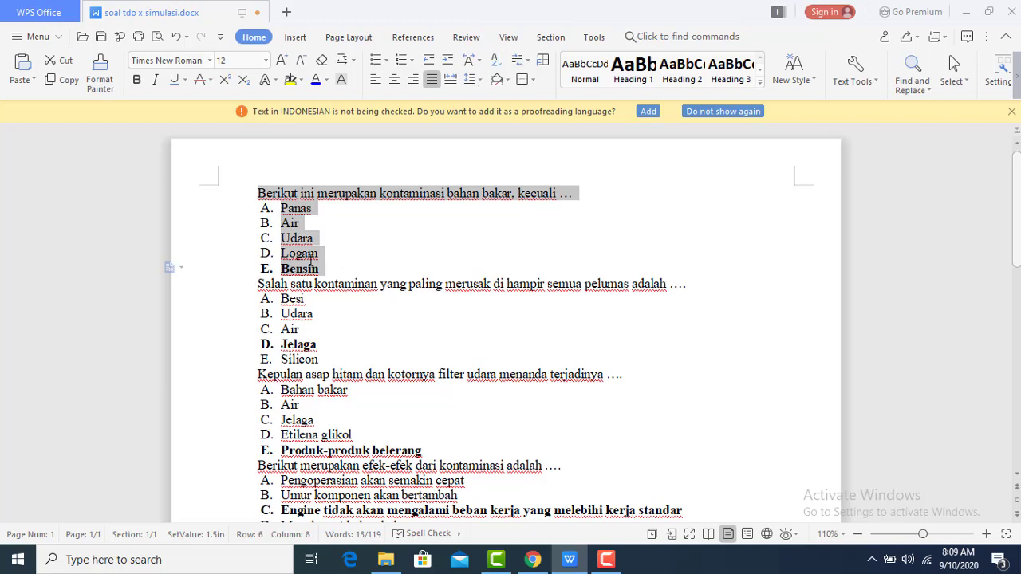
Check the option lettering and restore Air as its own lettered option B
click(308, 253)
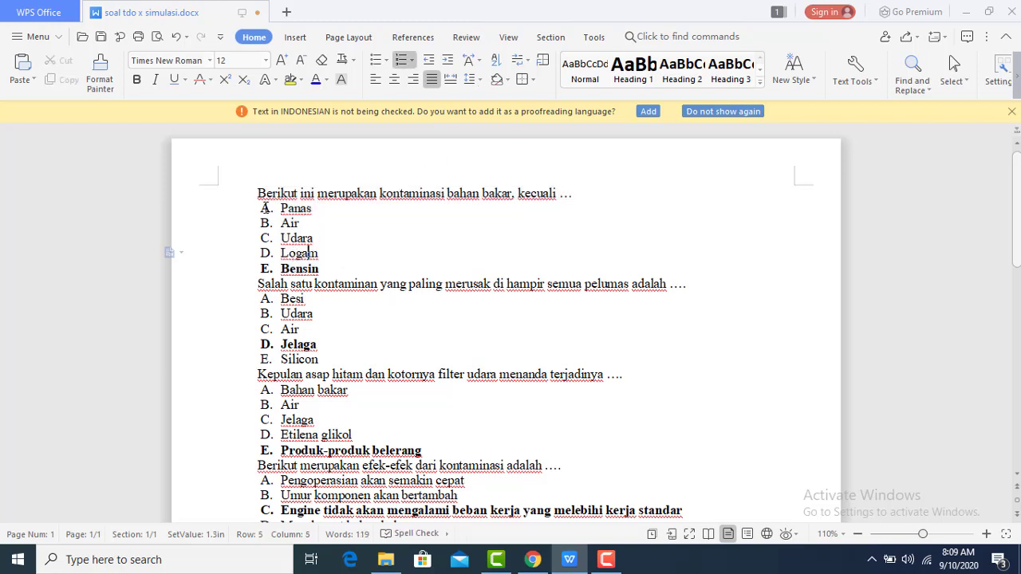
click(268, 212)
click(265, 268)
click(268, 213)
click(411, 67)
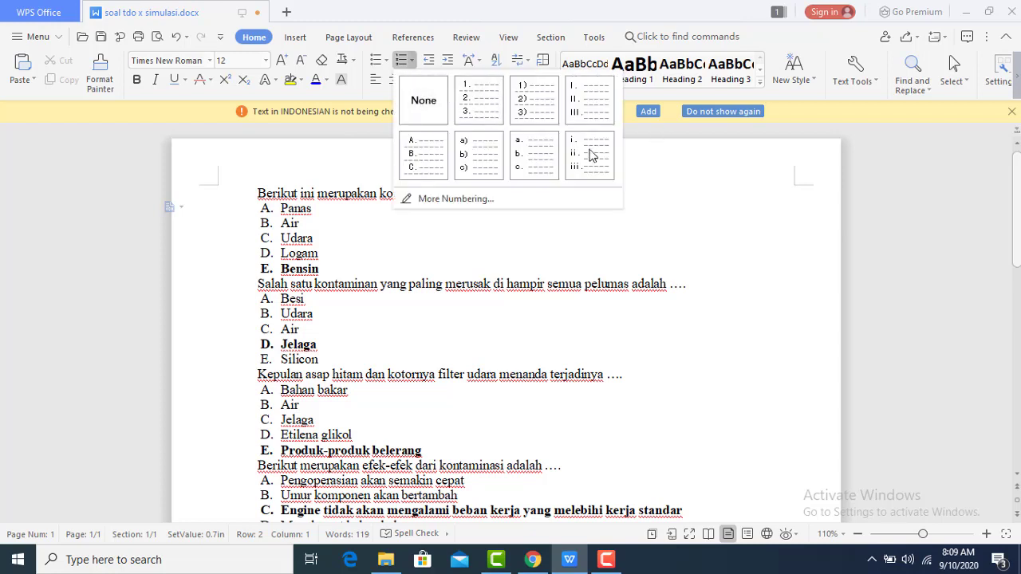
click(273, 213)
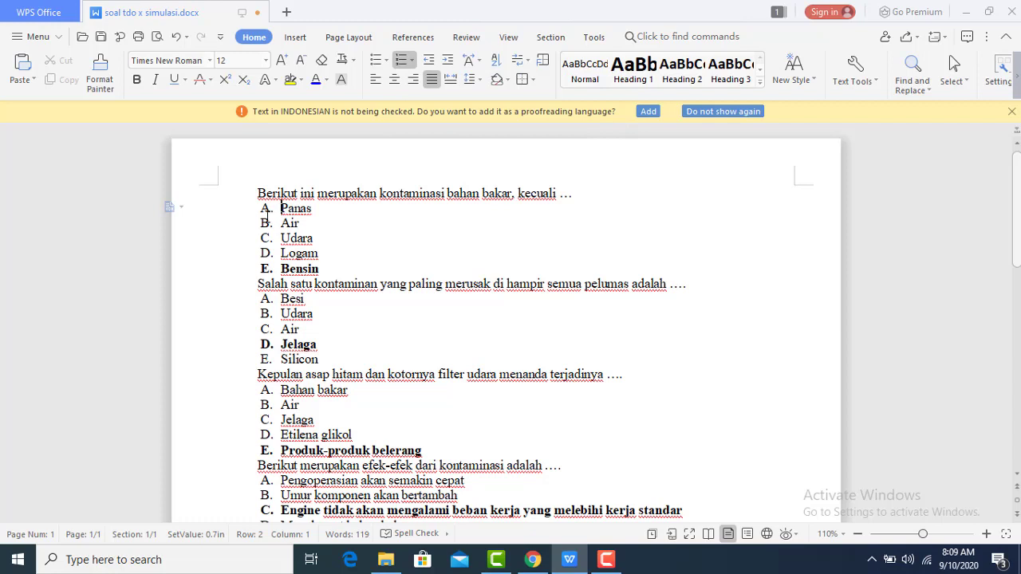
key(Down)
key(BackSpace)
key(BackSpace)
key(BackSpace)
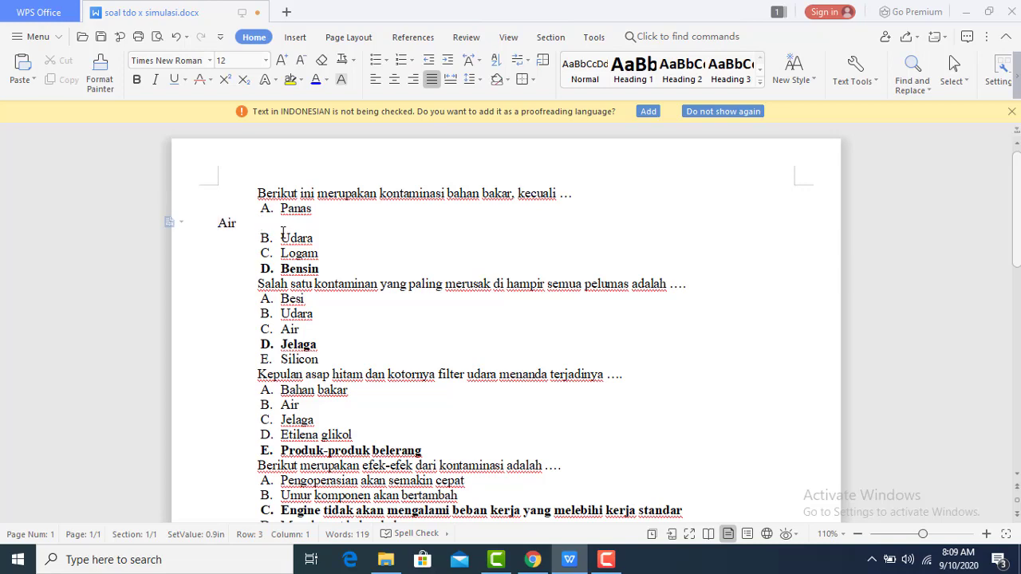
key(Return)
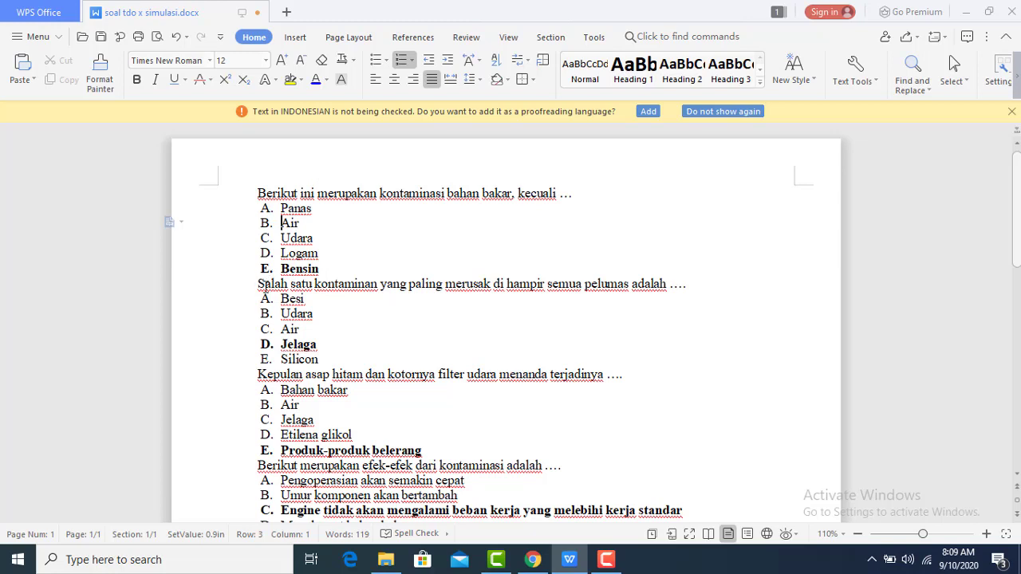
Add an unlettered blank line after option E. Bensin
click(328, 271)
key(Return)
key(BackSpace)
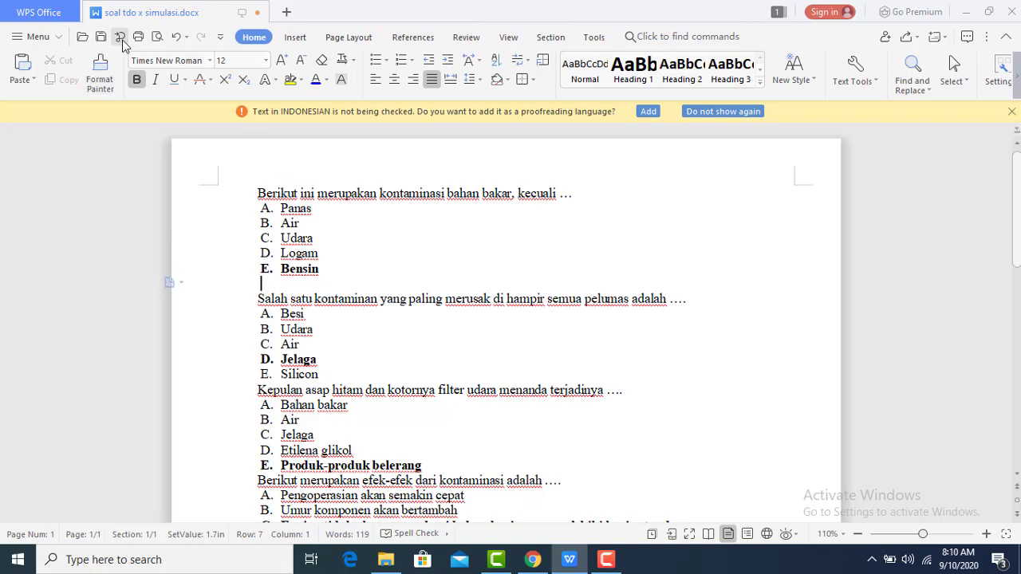
Undo both edits after option E. Bensin, then select and deselect the word Bensin
click(170, 40)
click(170, 40)
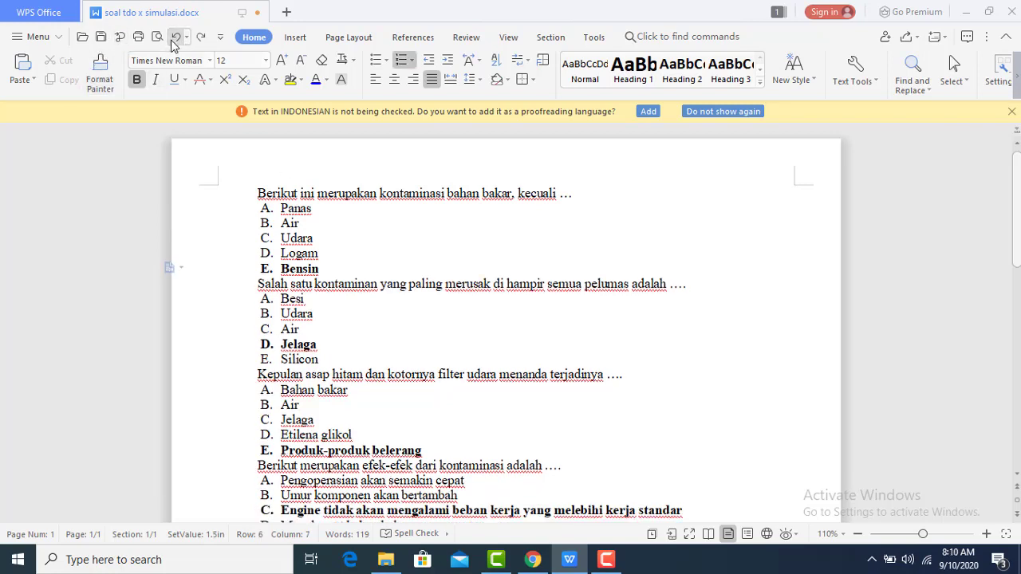
click(260, 286)
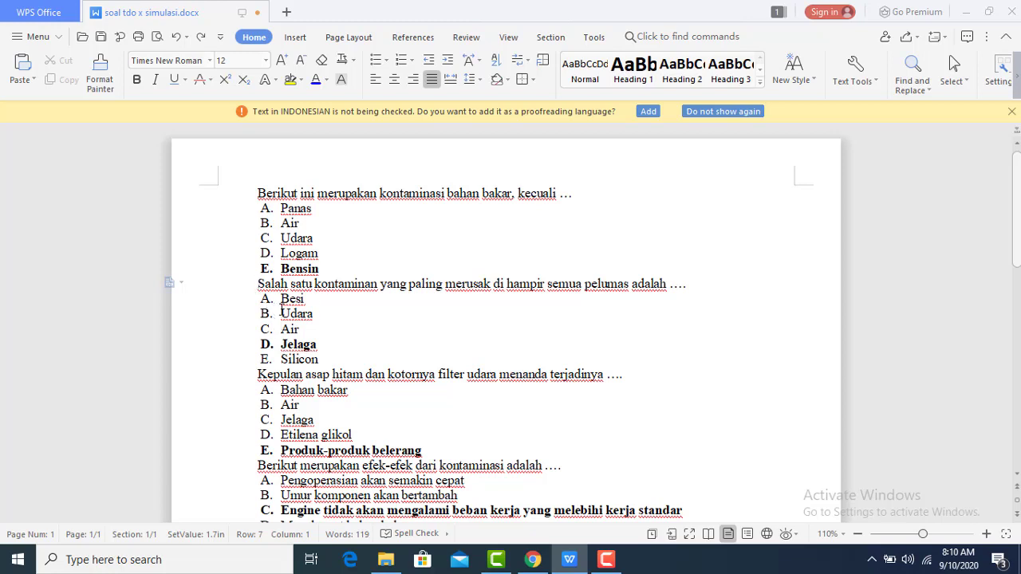
click(289, 271)
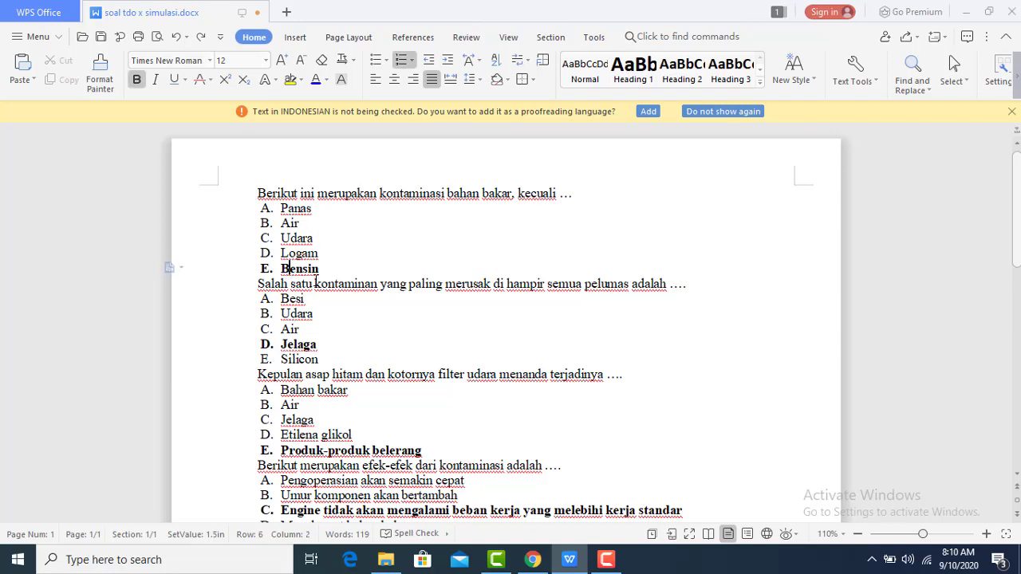
click(252, 270)
click(330, 283)
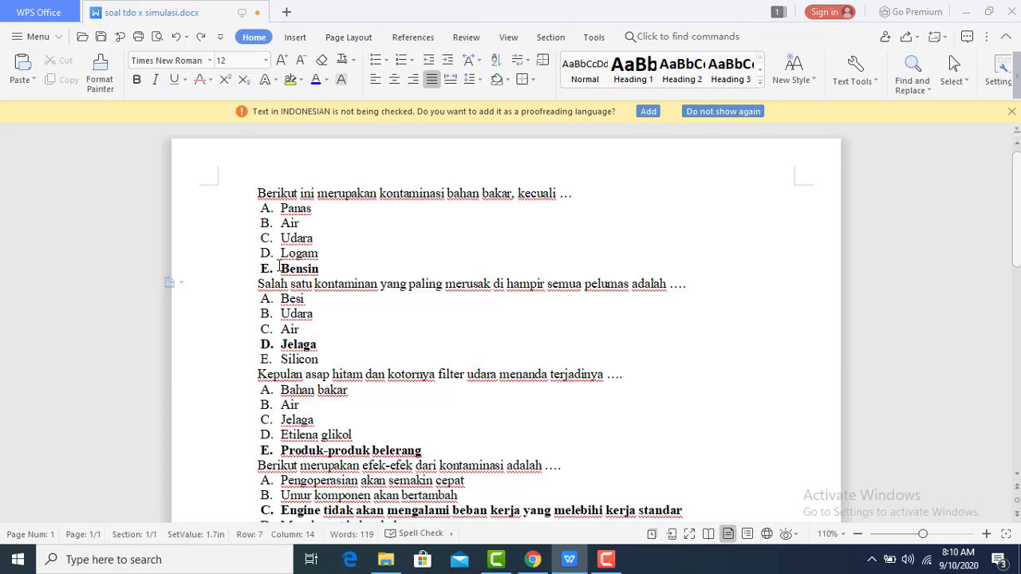
drag(262, 268, 327, 264)
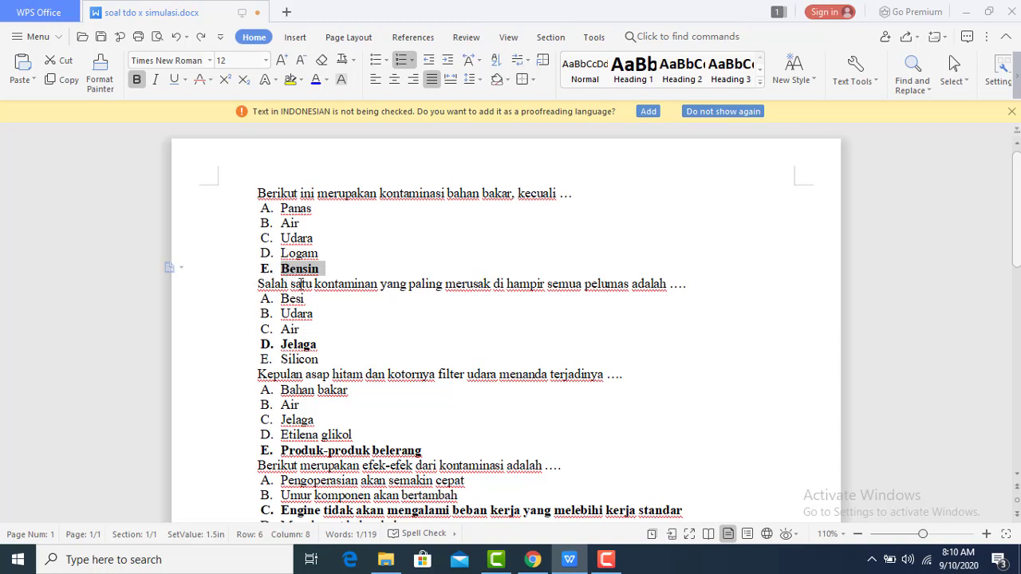
click(302, 283)
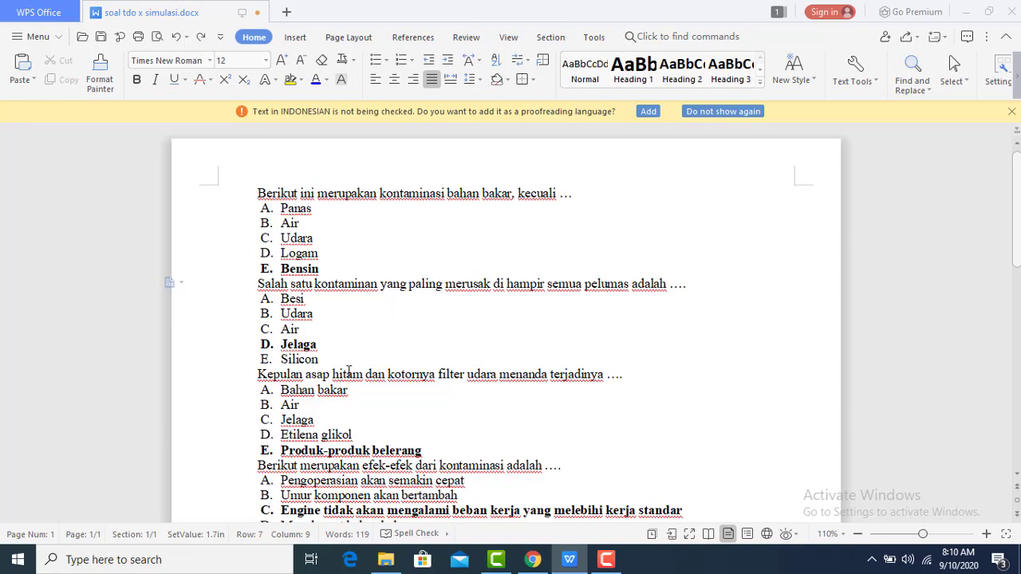
Scroll through the quiz to inspect bold answers like Jelaga and option C. Air
scroll(375, 344, down, 2)
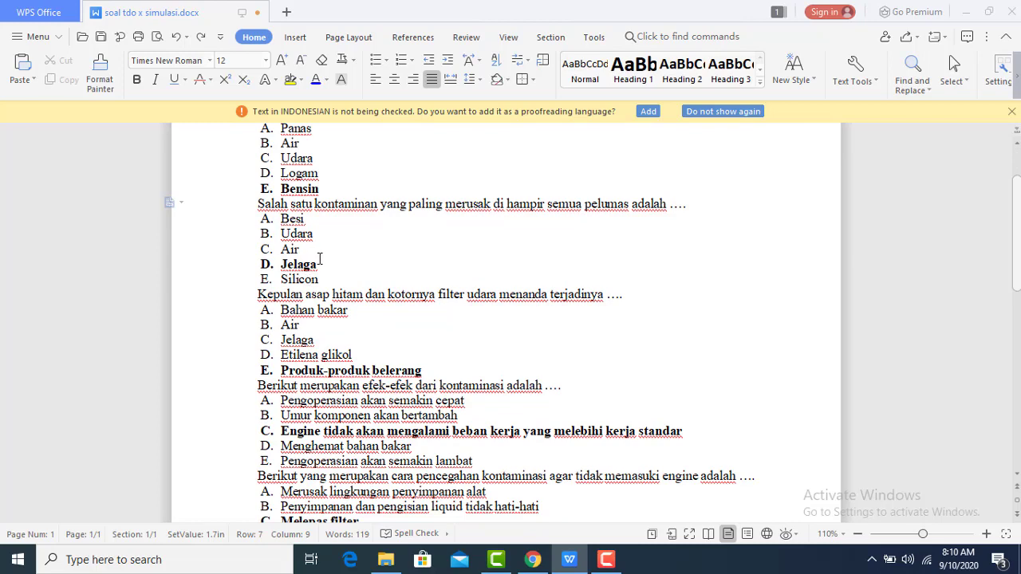
click(325, 252)
scroll(463, 307, down, 4)
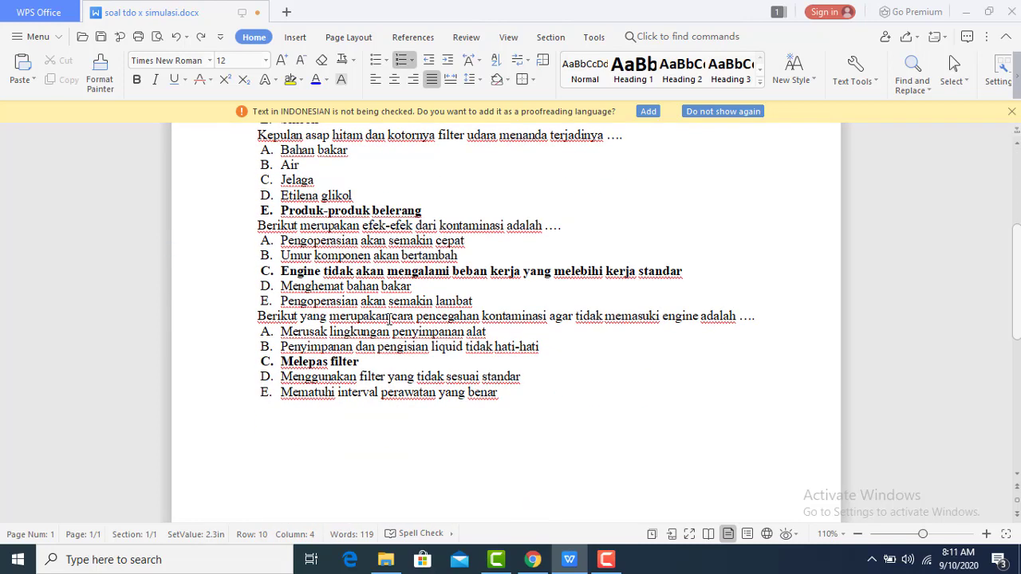
scroll(347, 349, up, 7)
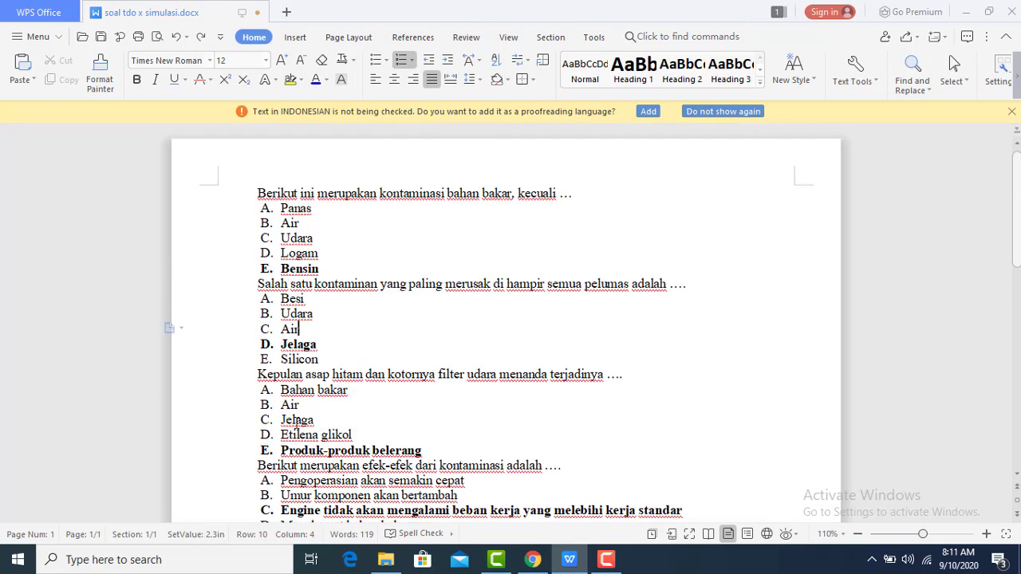
scroll(298, 403, down, 7)
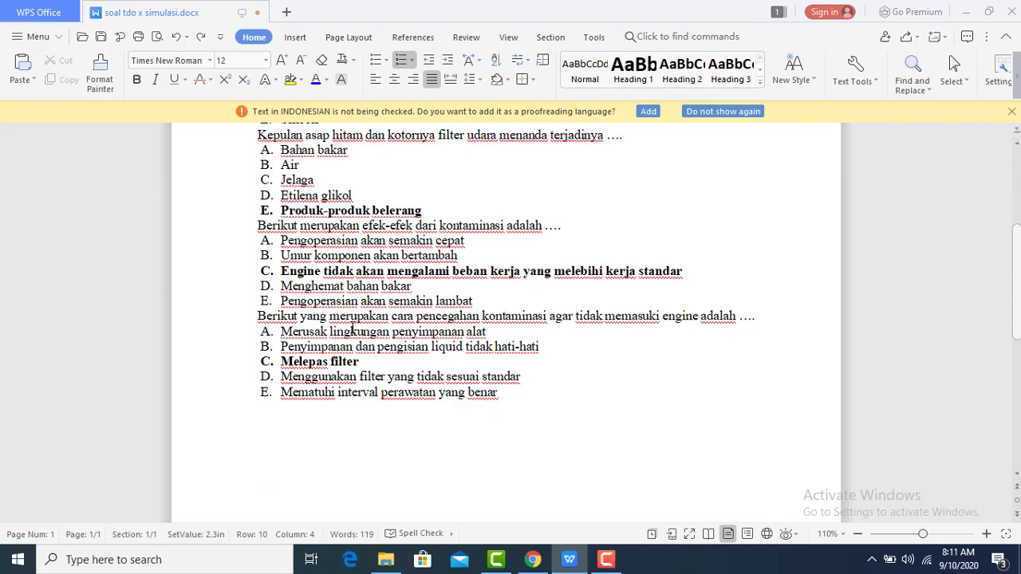
scroll(351, 330, up, 2)
click(250, 186)
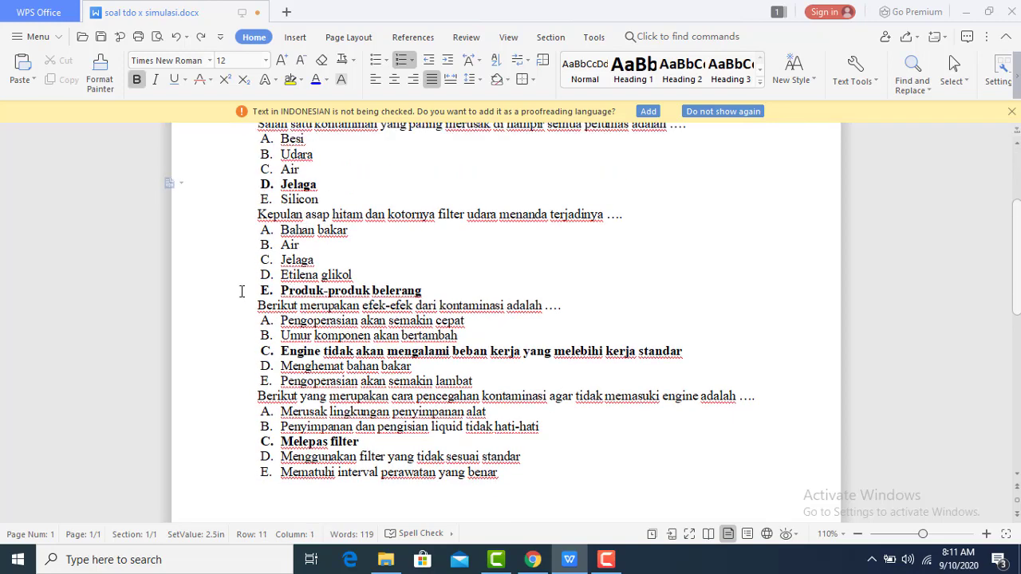
scroll(398, 257, up, 4)
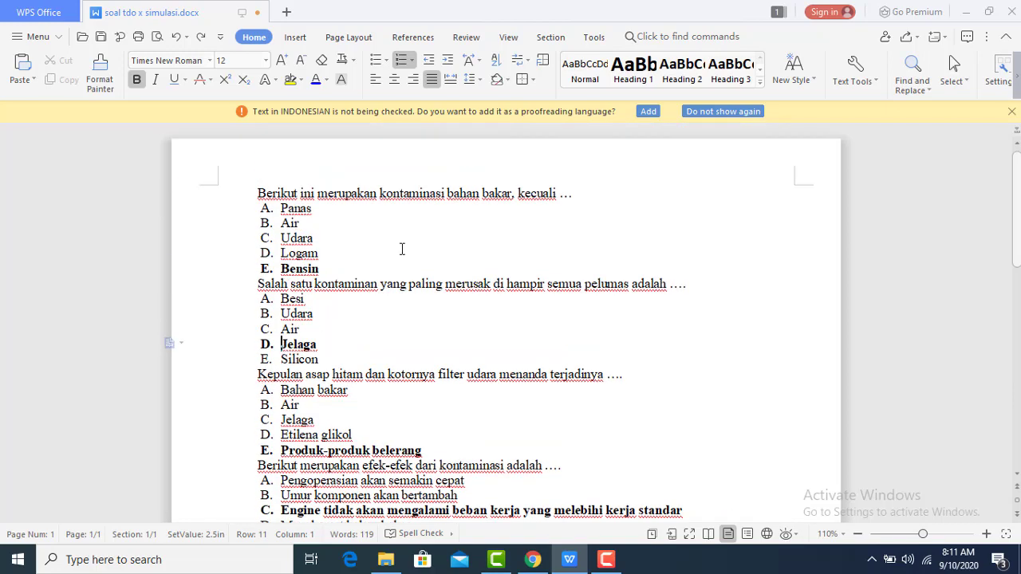
scroll(405, 279, down, 3)
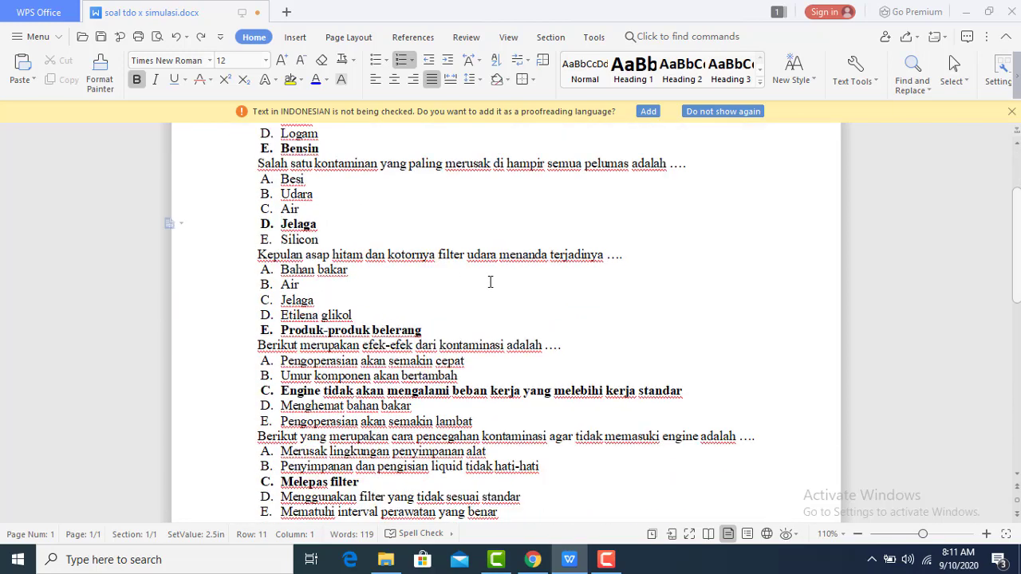
click(618, 211)
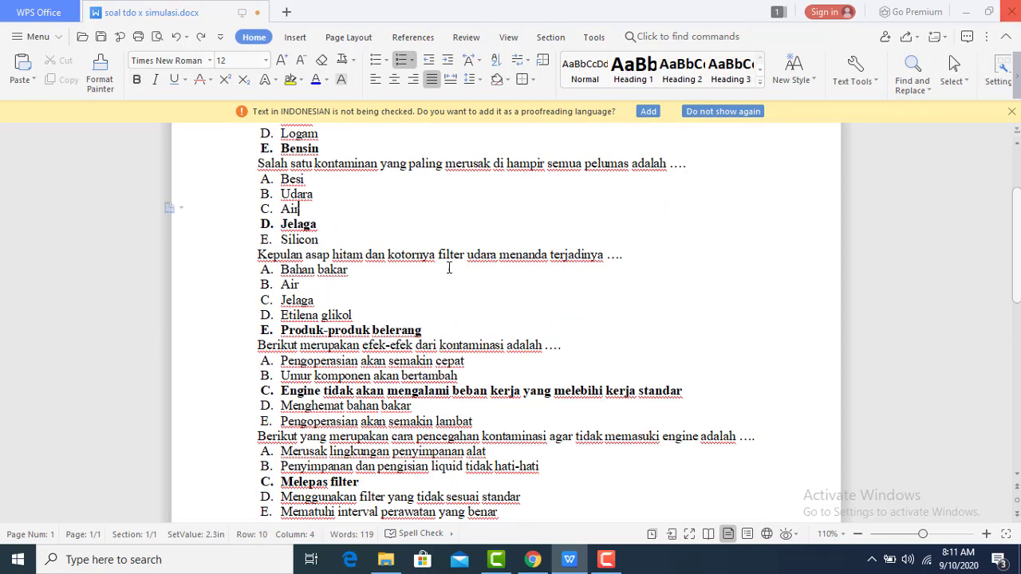
Close soal tdo x simulasi.docx without saving and switch to Google Drive in Chrome
key(ctrl+w)
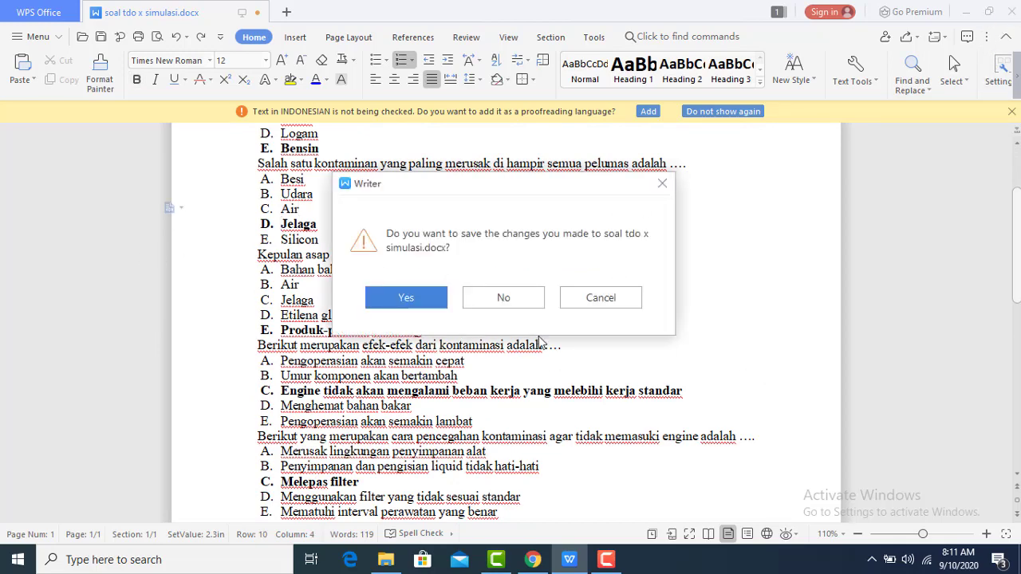
key(Escape)
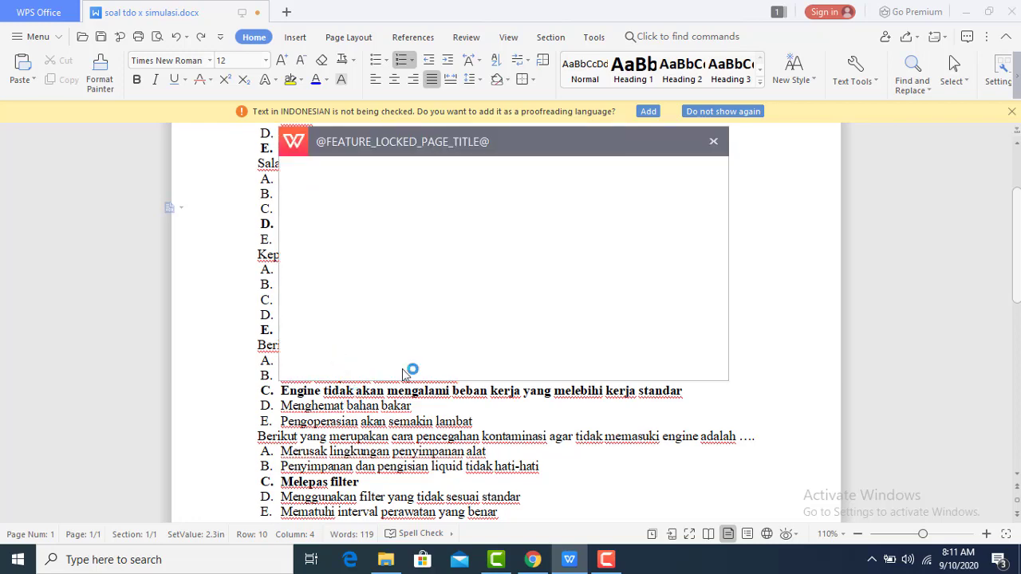
click(713, 175)
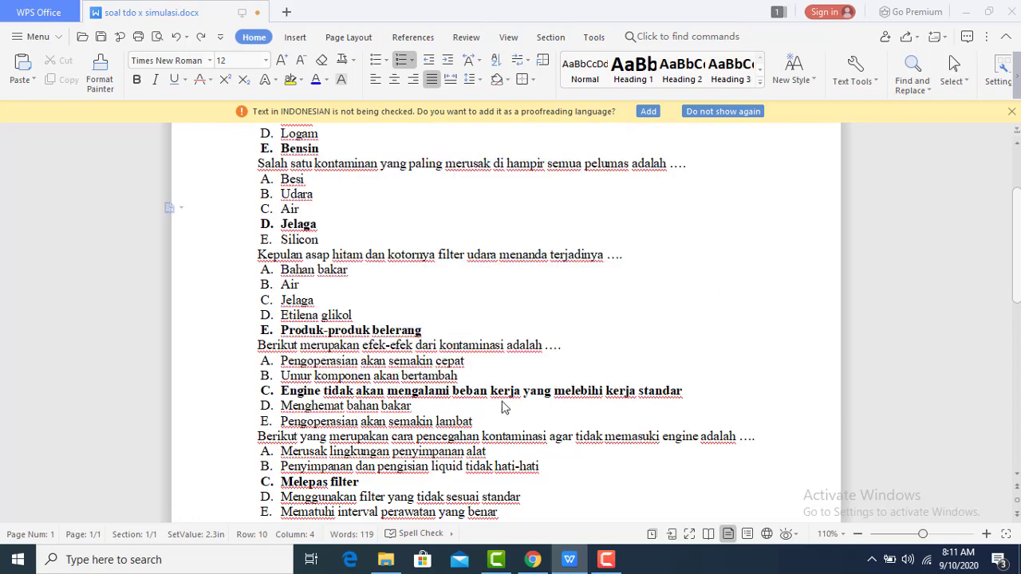
click(429, 409)
click(1015, 20)
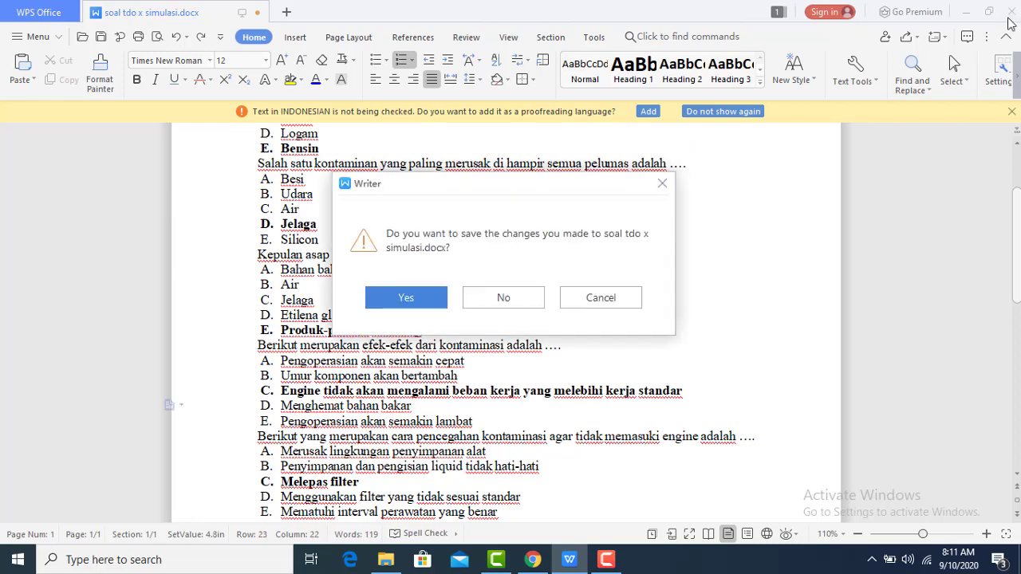
click(505, 302)
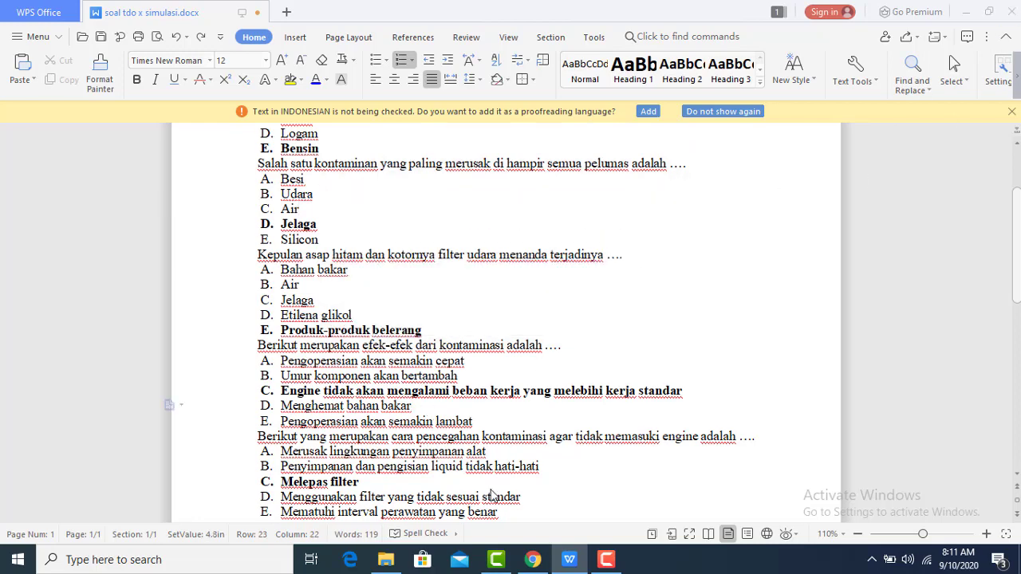
click(531, 560)
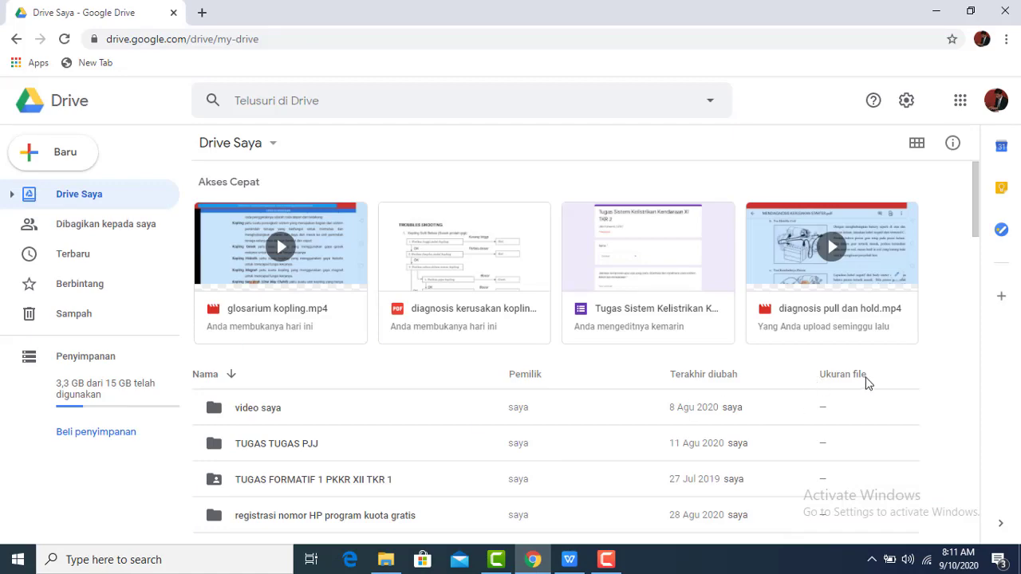
scroll(951, 361, down, 3)
scroll(248, 328, up, 3)
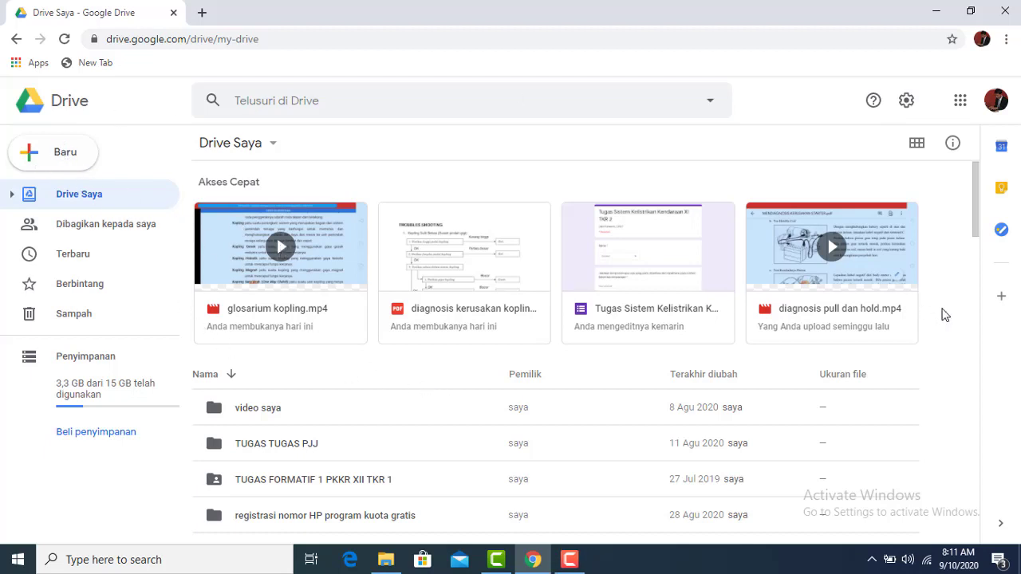
click(935, 13)
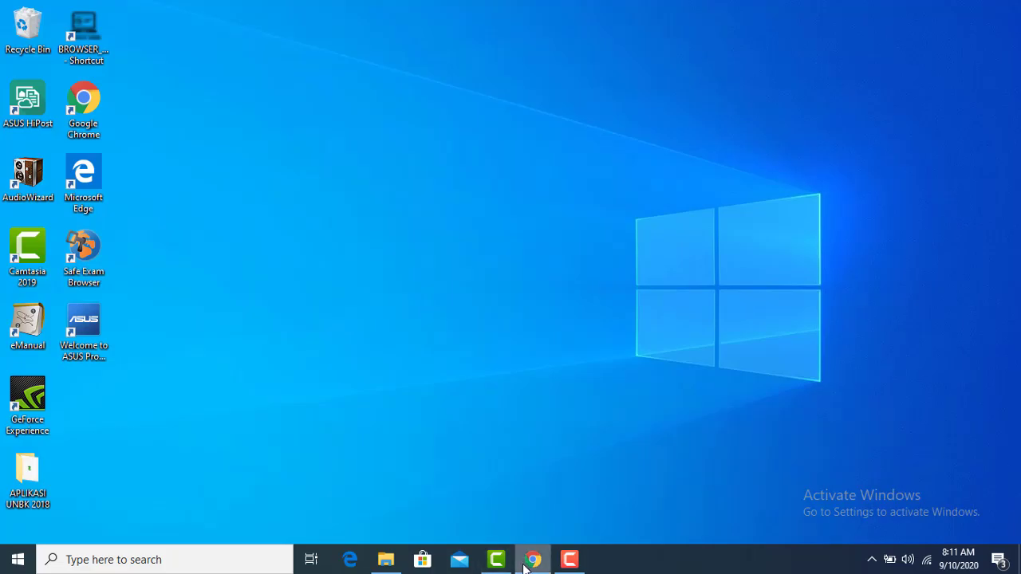
click(533, 560)
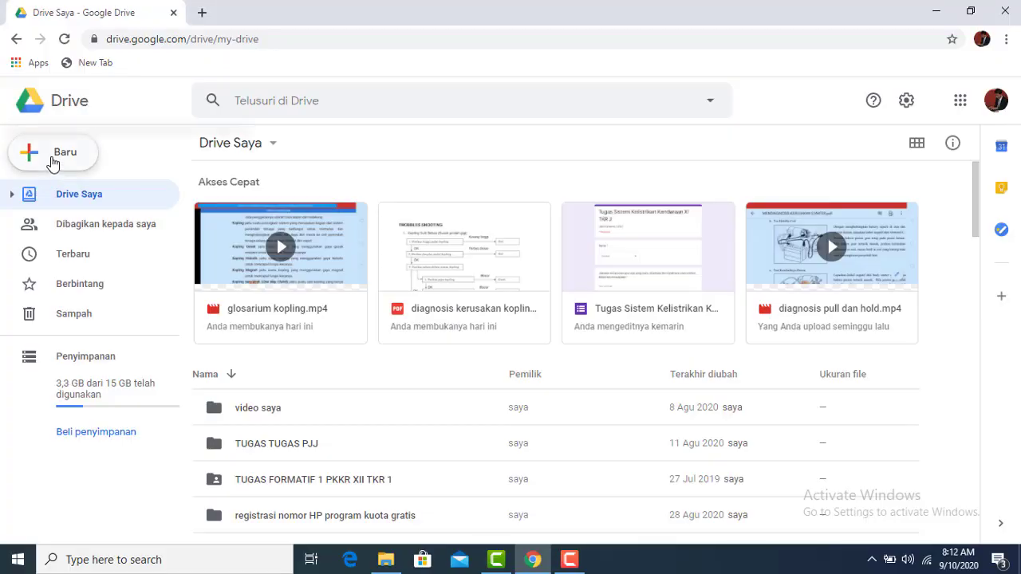
Create a folder named 'PTS Ganjil 2020' in My Drive and open it
click(52, 162)
click(71, 159)
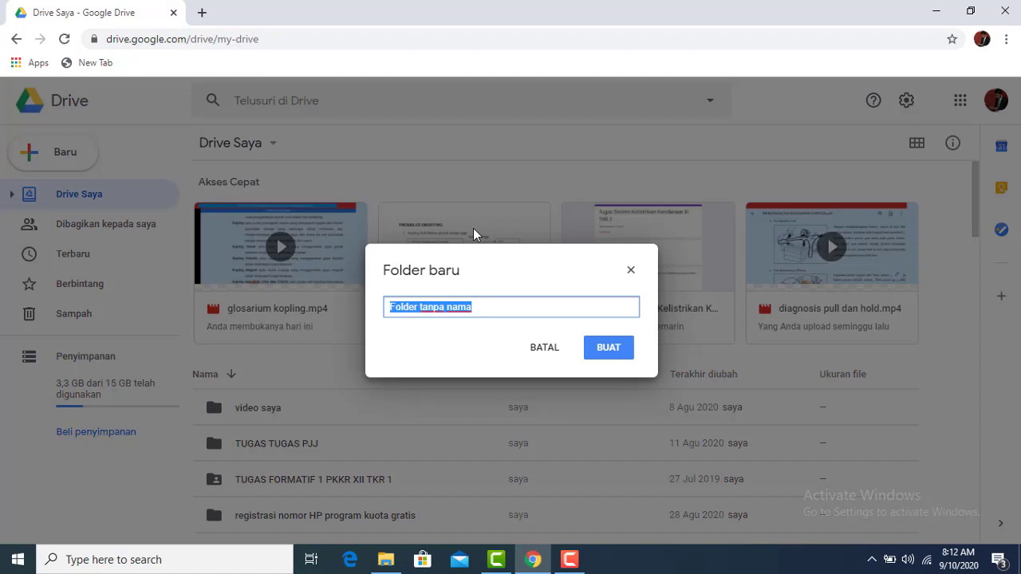
text(PTS)
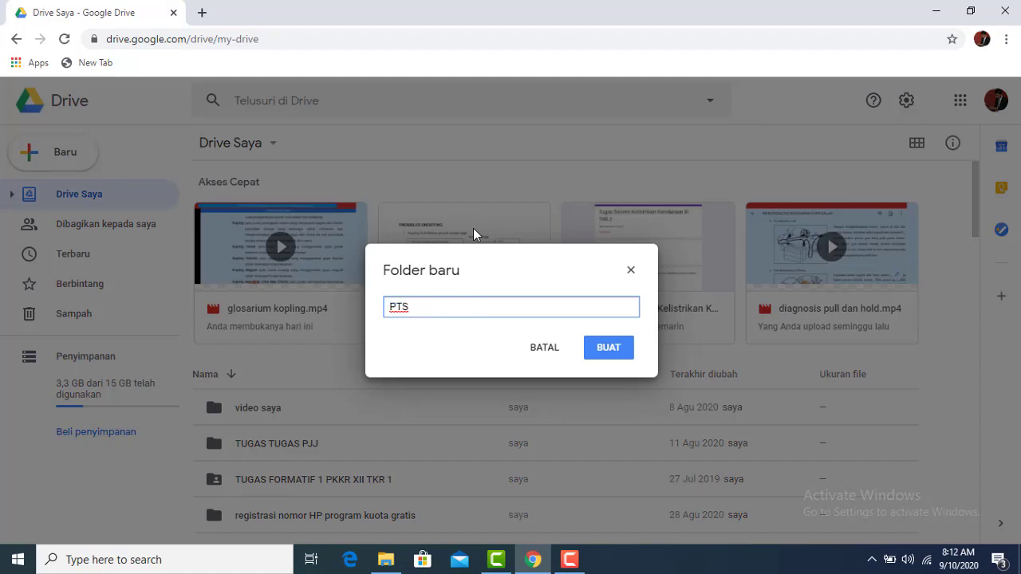
text( Ganjil 2020)
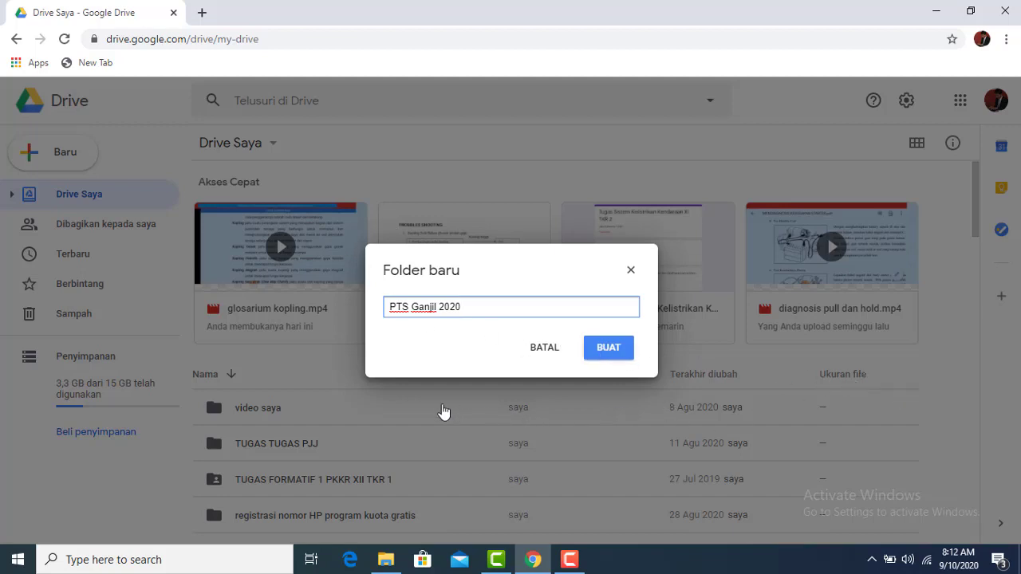
click(603, 352)
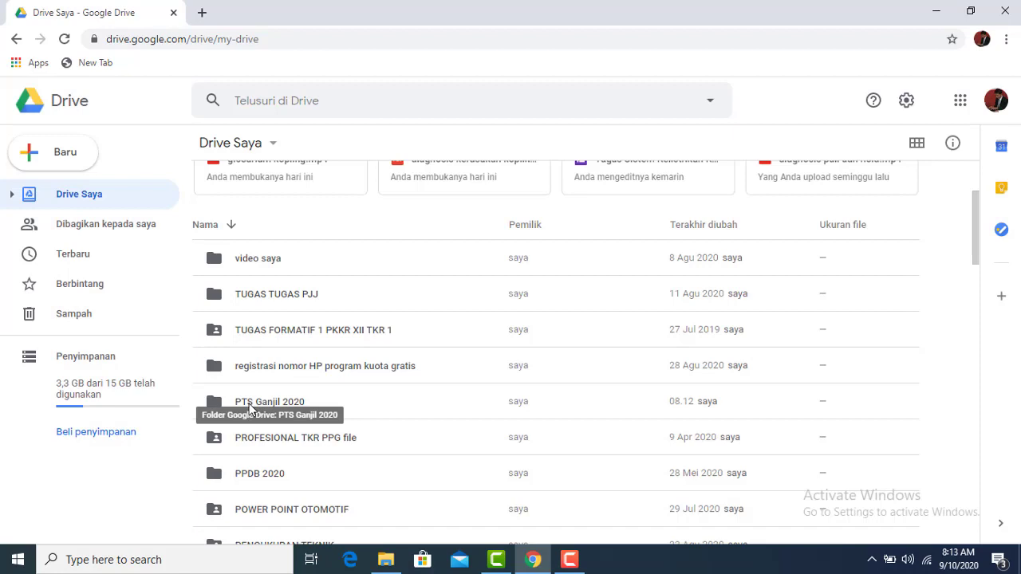
double_click(266, 409)
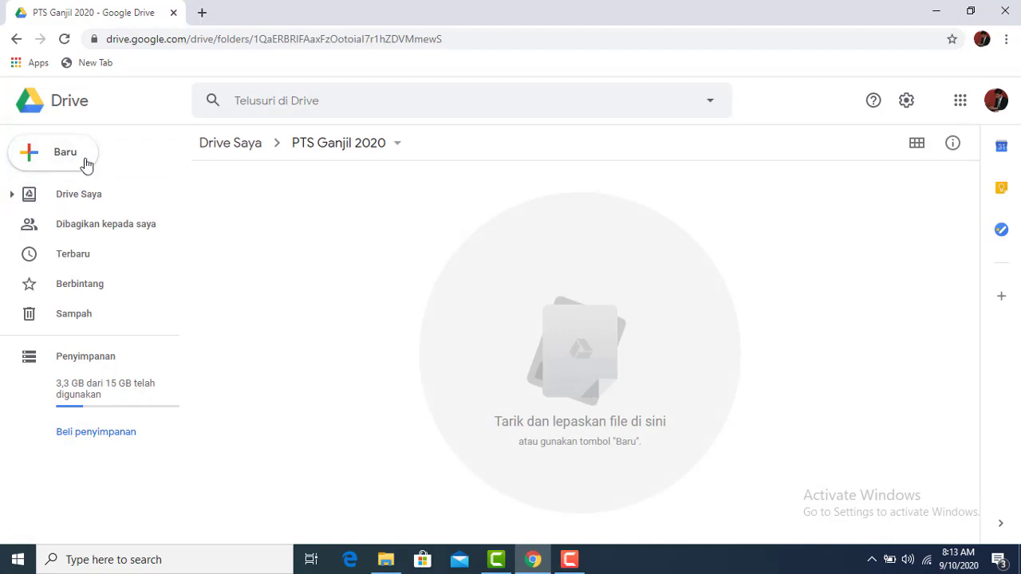
Upload soal tdo x simulasi.docx from Local Disk (E:) into this folder
click(55, 159)
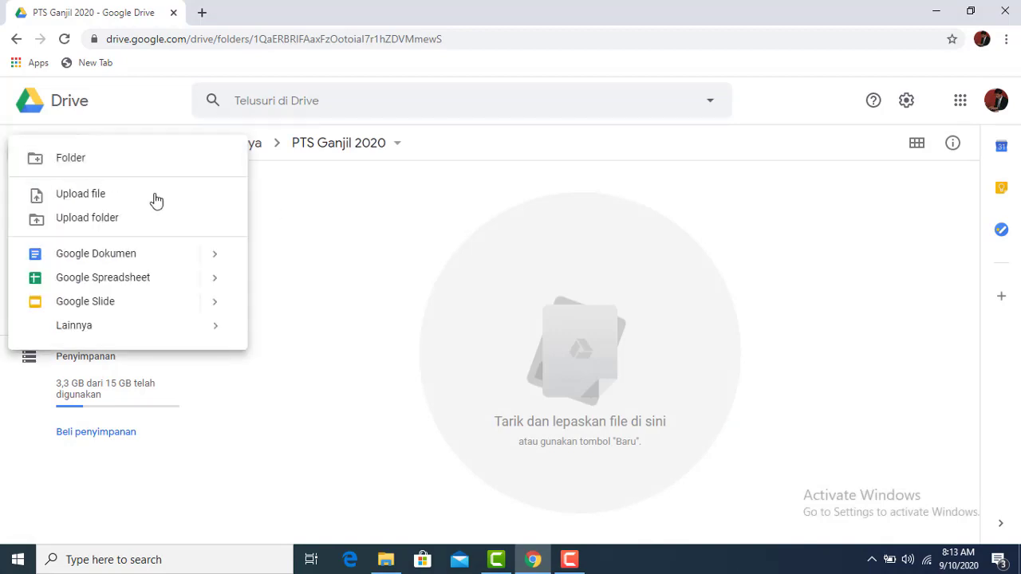
click(106, 204)
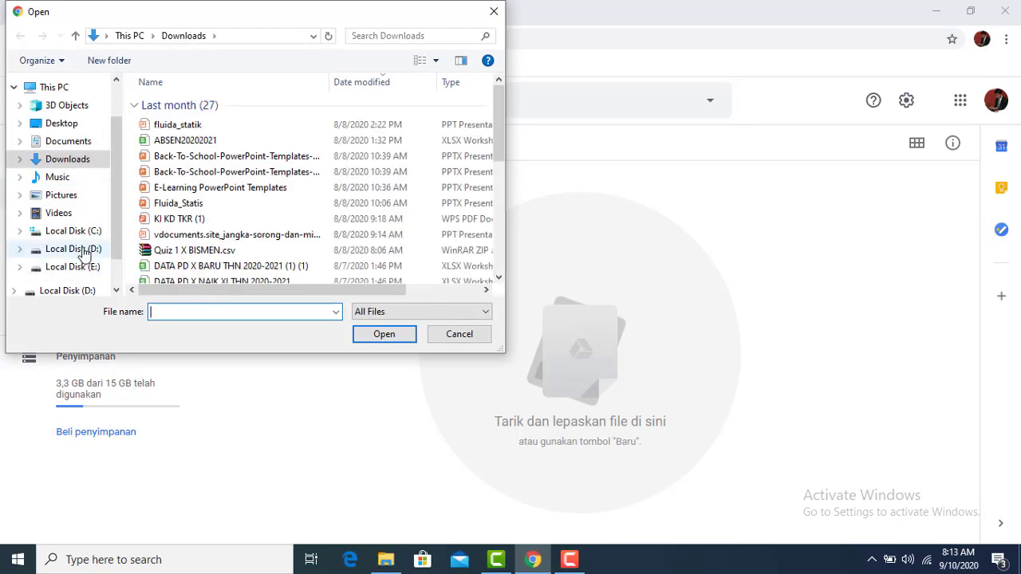
click(90, 265)
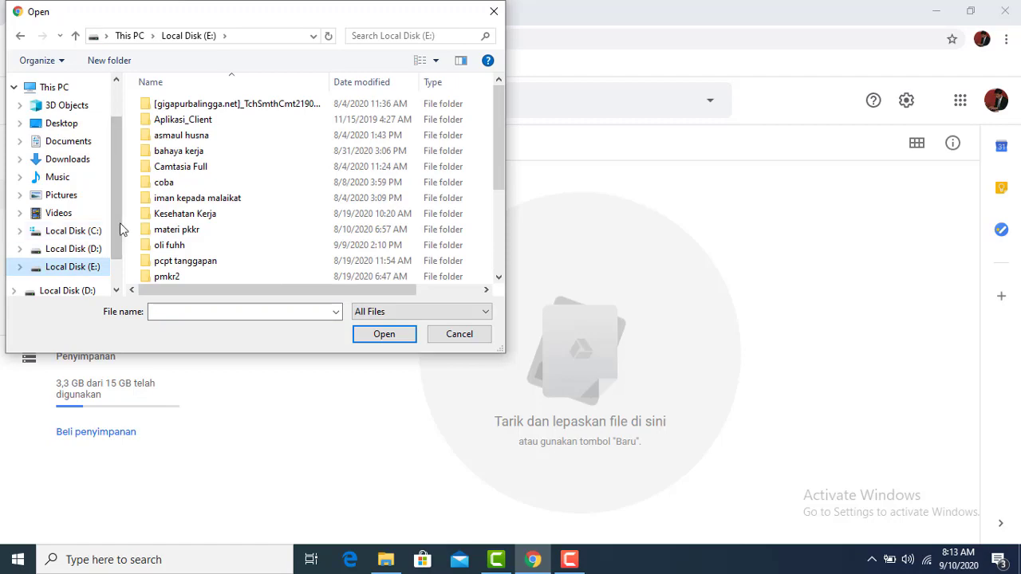
scroll(221, 247, down, 4)
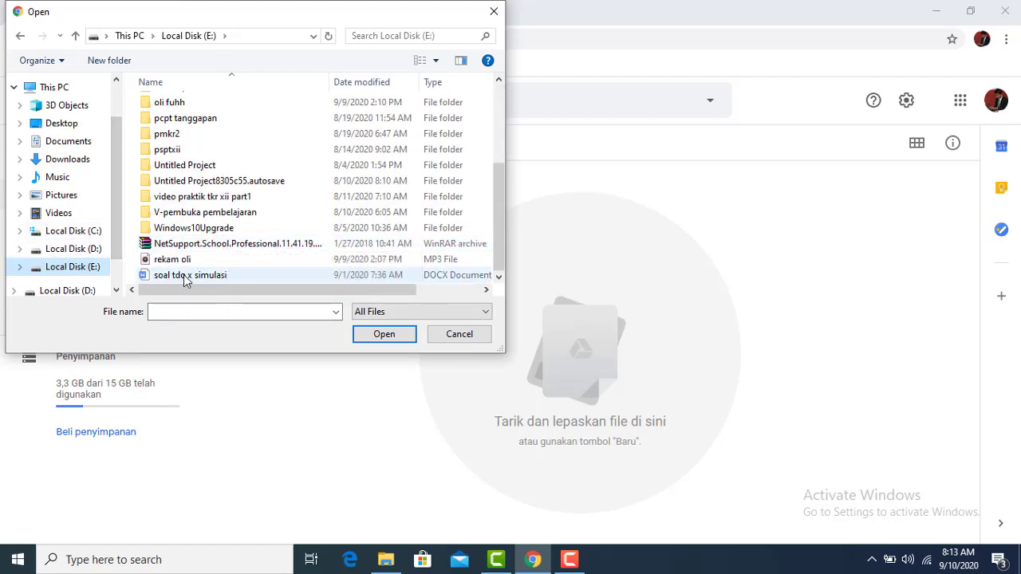
click(185, 275)
click(378, 333)
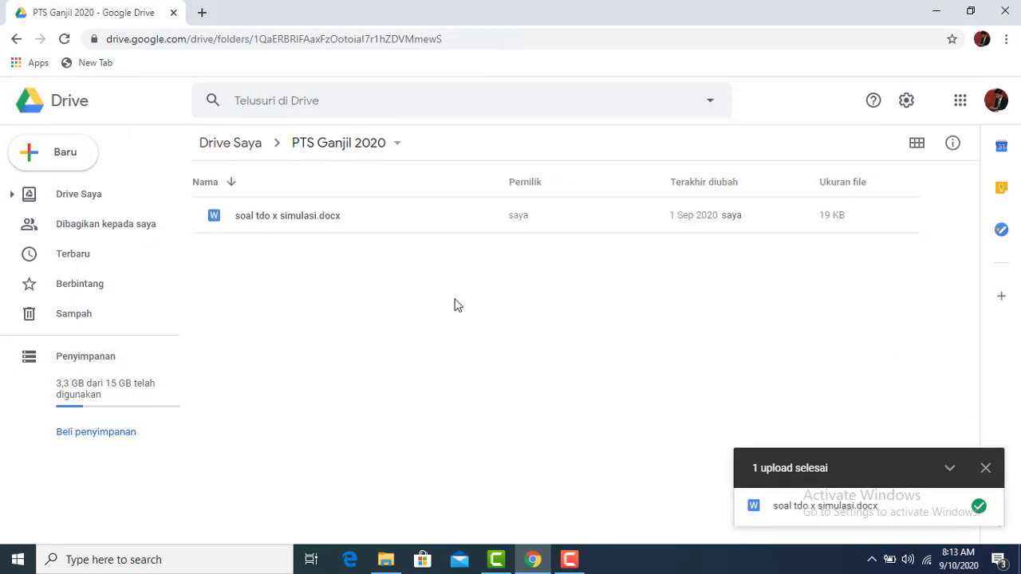
Preview the uploaded soal tdo x simulasi.docx and open it with Google Dokumen
click(986, 469)
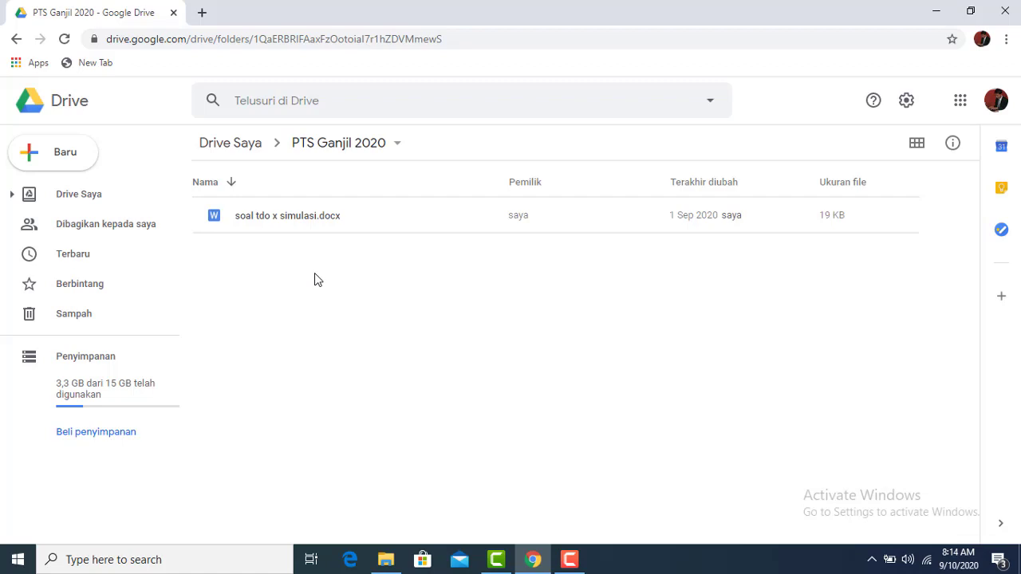
double_click(301, 225)
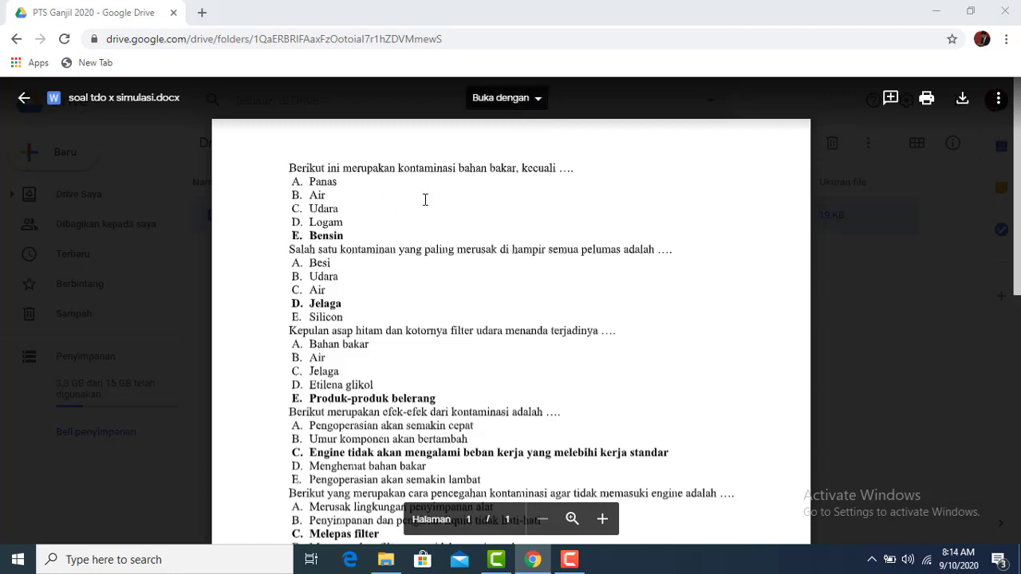
click(541, 107)
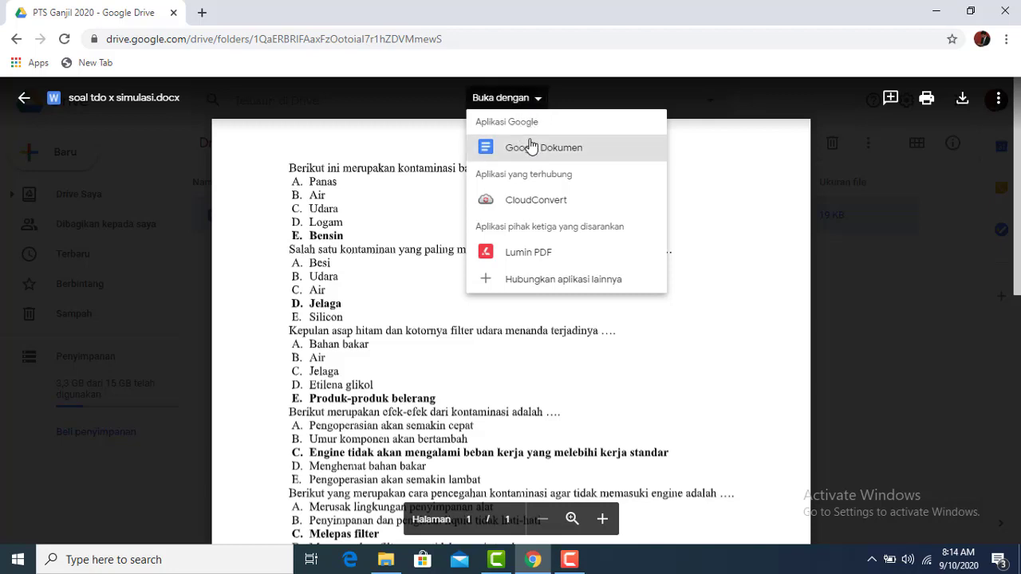
click(535, 157)
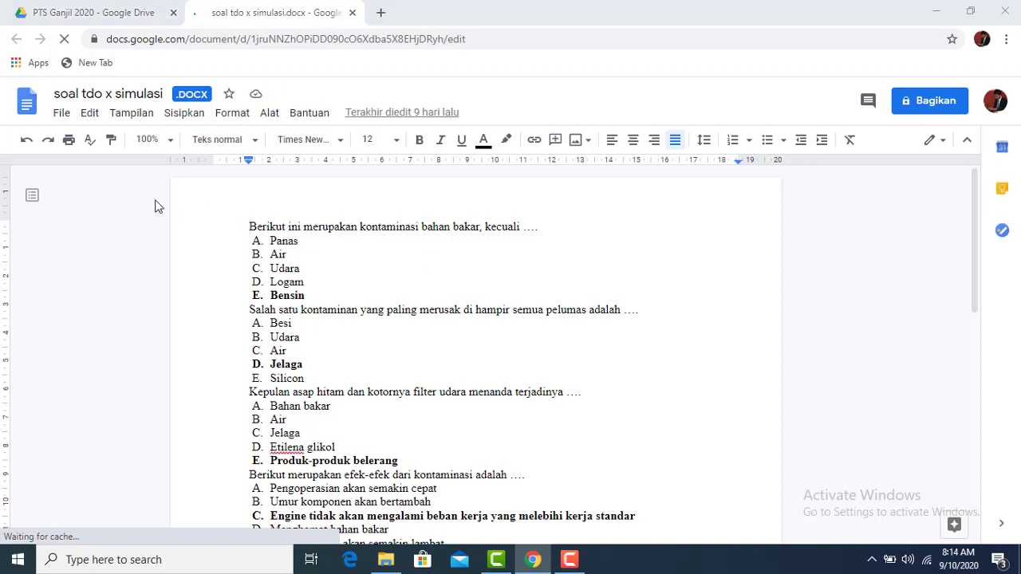
Save soal tdo x simulasi as a native Google Docs document
click(63, 116)
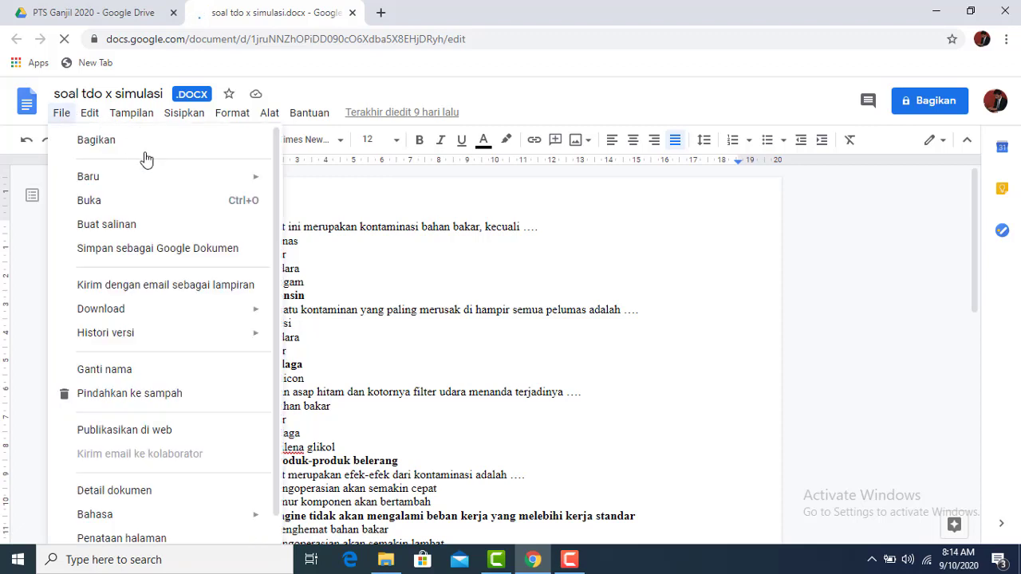
click(134, 250)
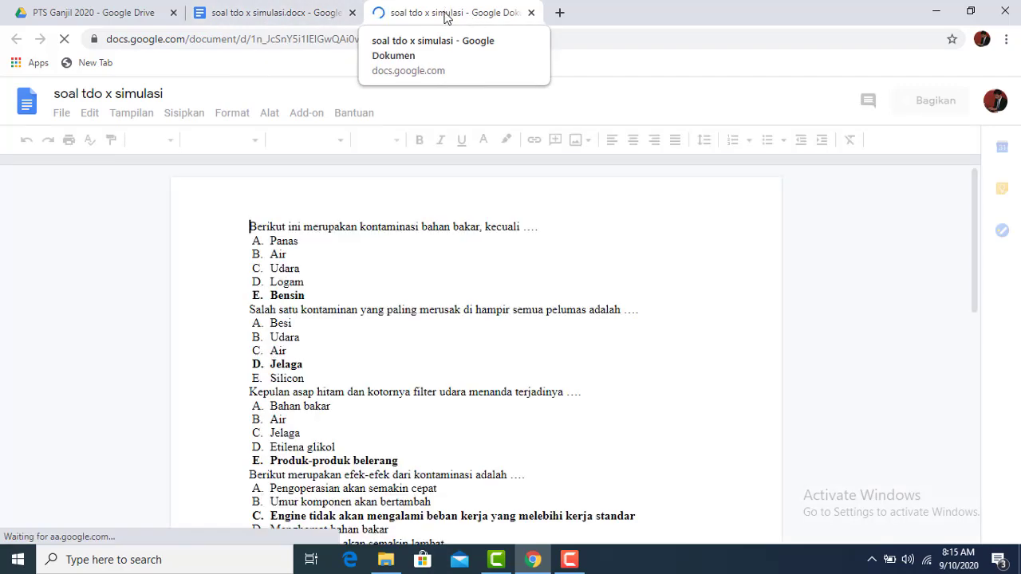
click(77, 12)
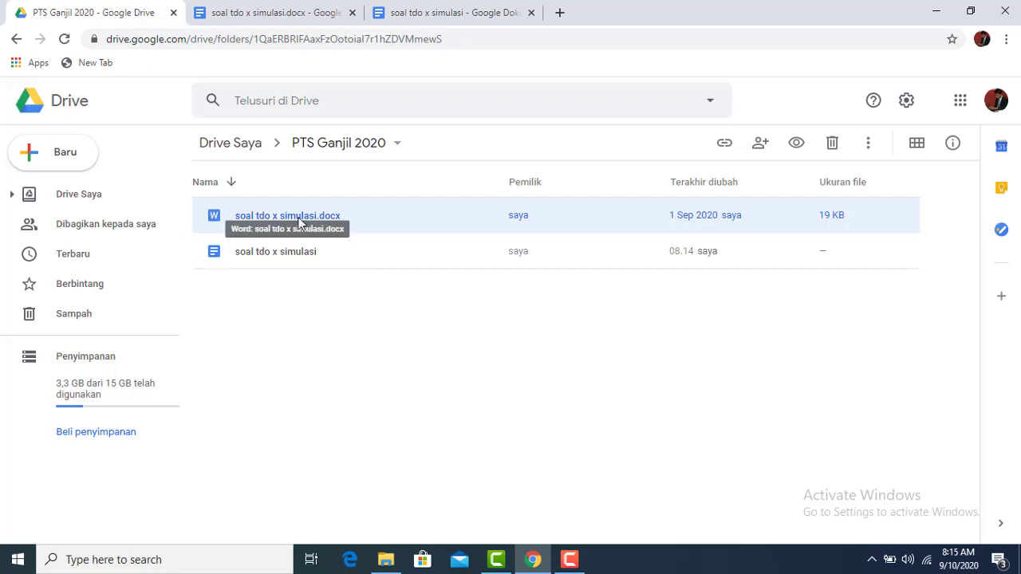
Check the converted Google Docs copy in the folder, then close both document tabs
click(297, 255)
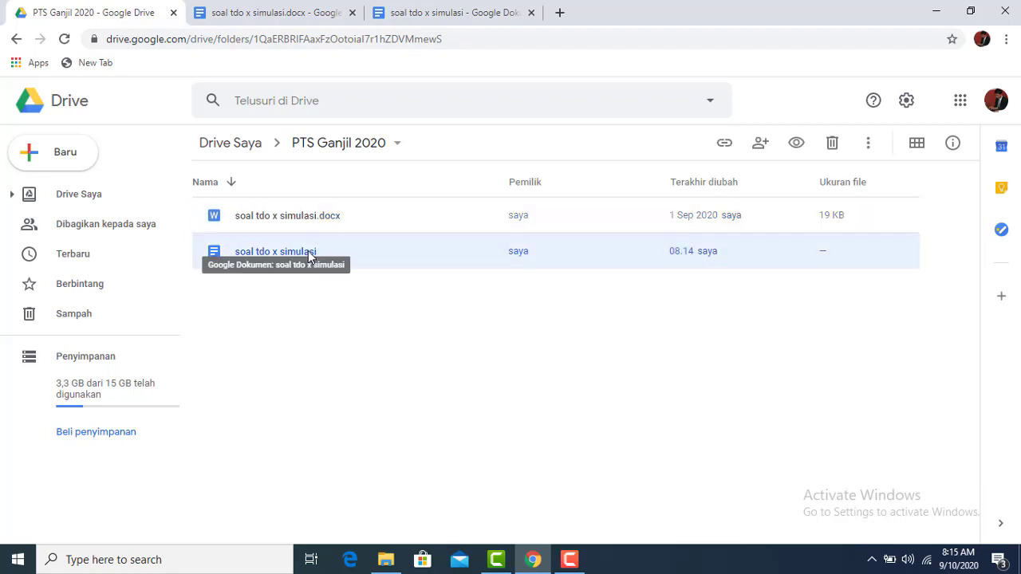
click(311, 303)
click(449, 14)
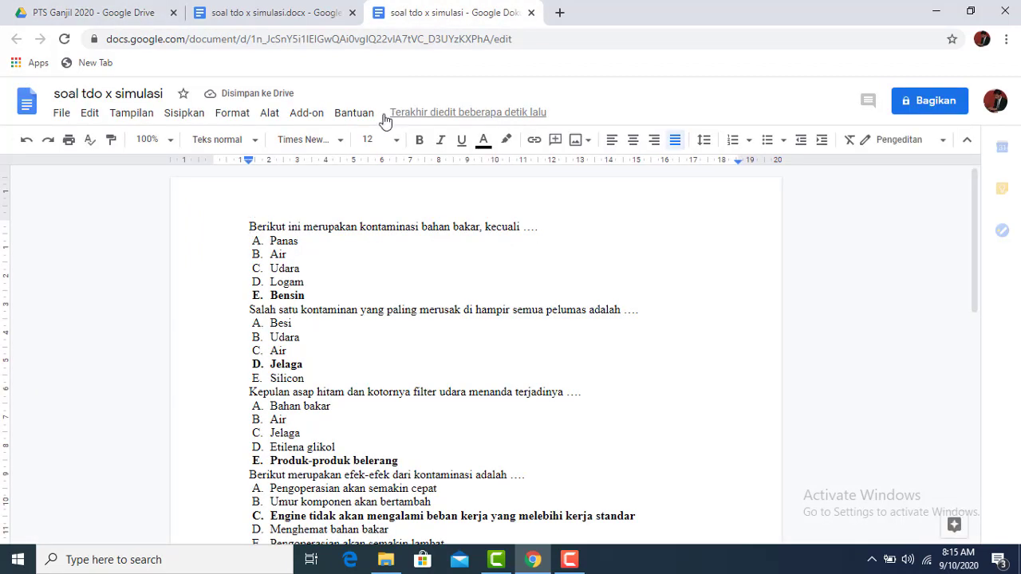
click(317, 20)
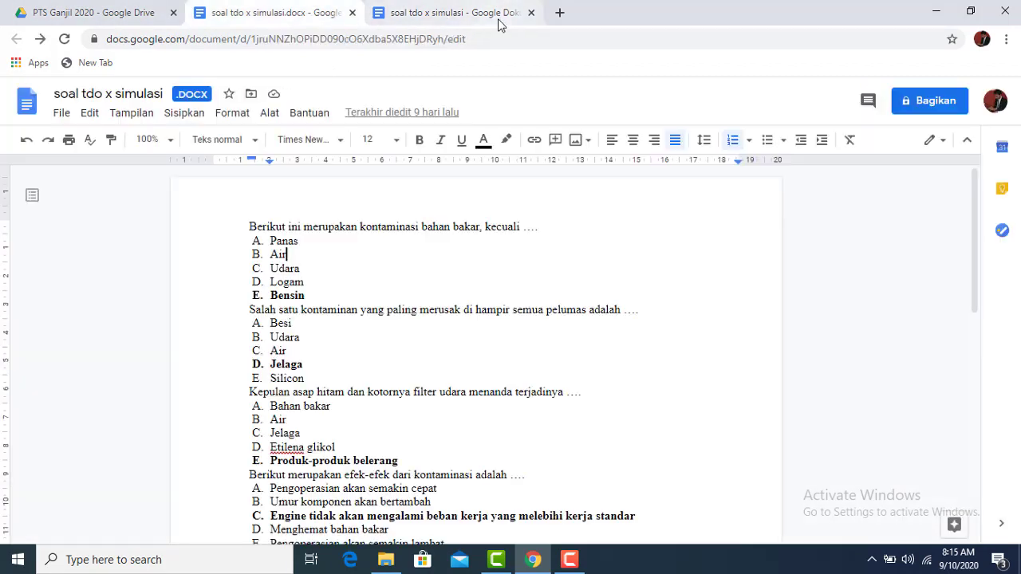
click(352, 12)
click(352, 13)
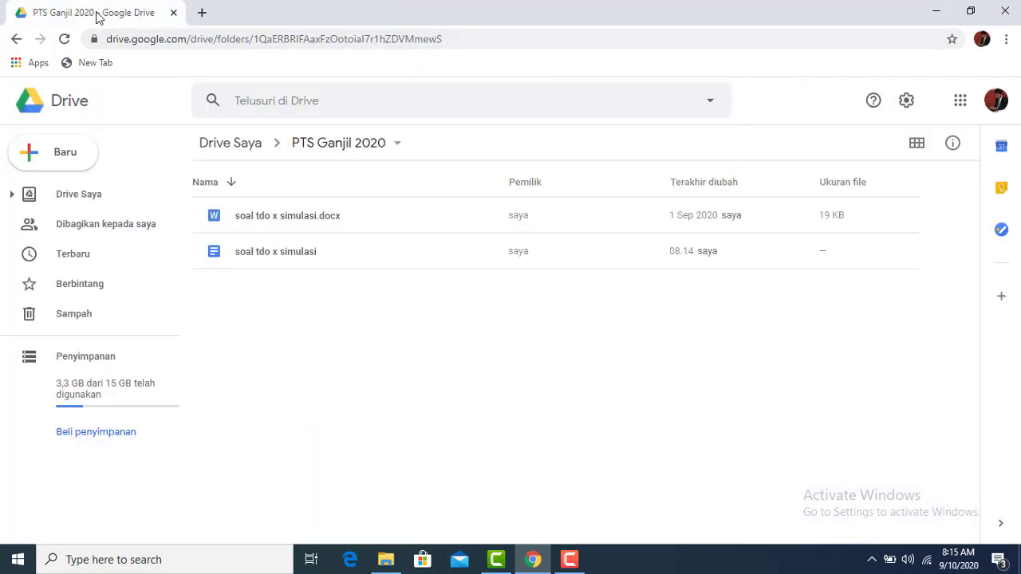
Create a new blank Google Form inside the PTS Ganjil 2020 folder
click(279, 253)
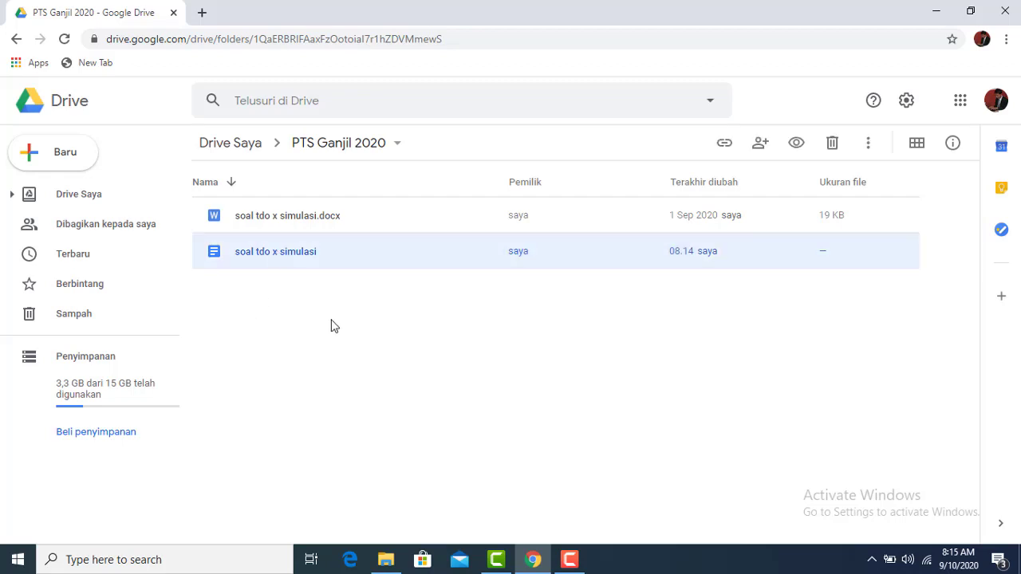
click(392, 369)
right_click(273, 310)
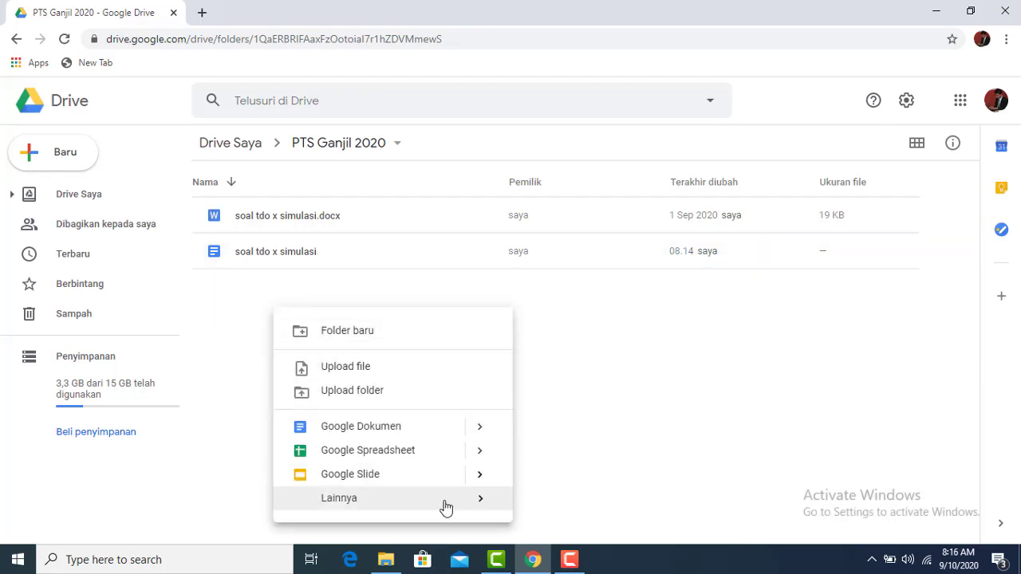
mouse_move(485, 503)
click(604, 517)
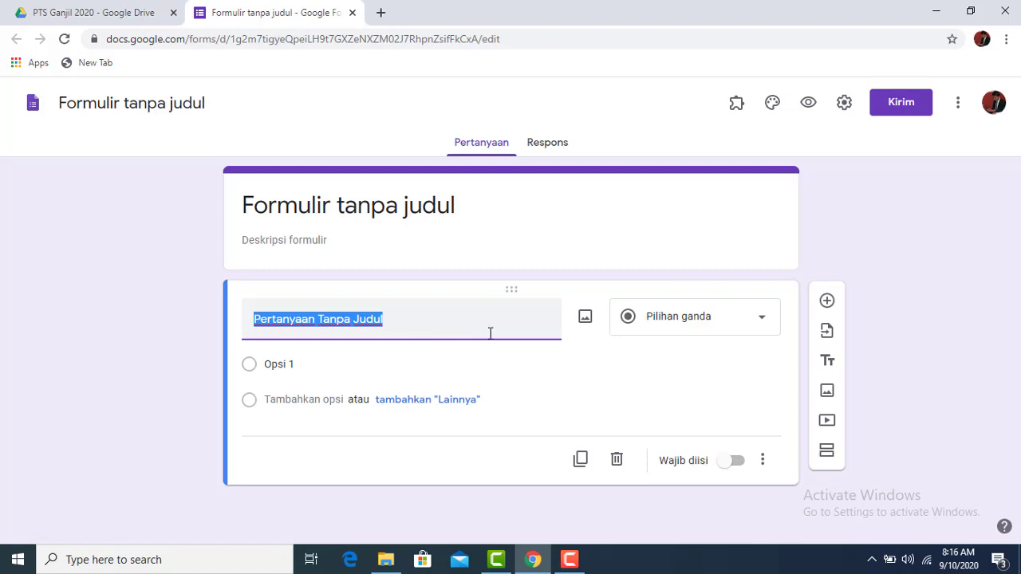
Delete the blank default question and retitle the form 'PTS GANJIL 2020 TDO X'
click(617, 462)
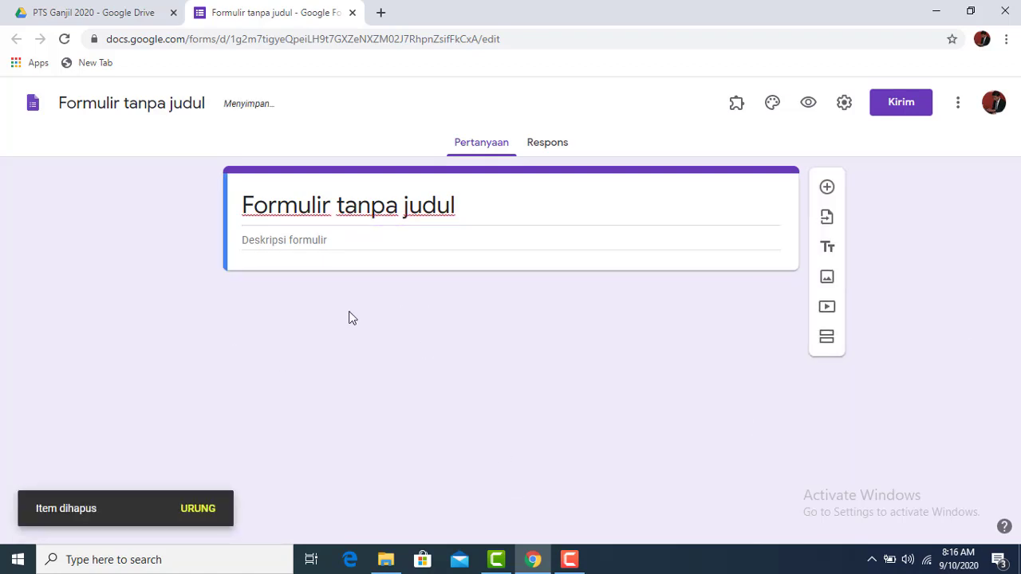
click(408, 216)
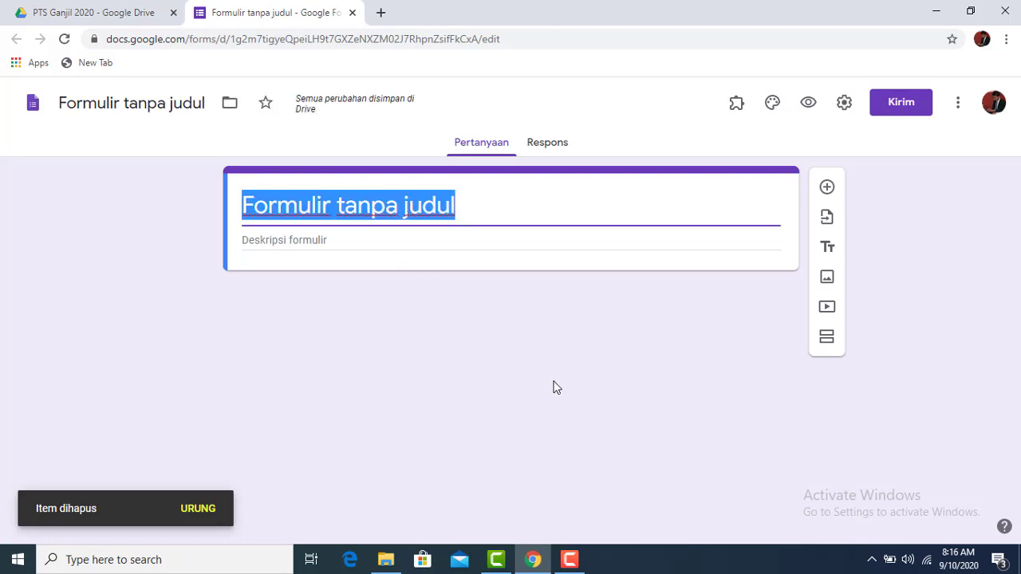
text(PTS )
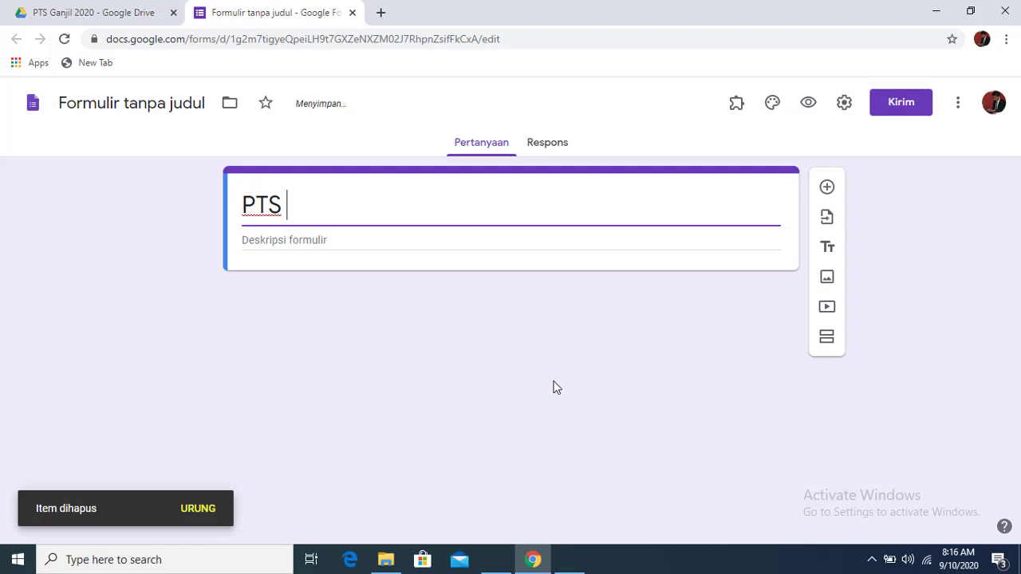
text(TDO)
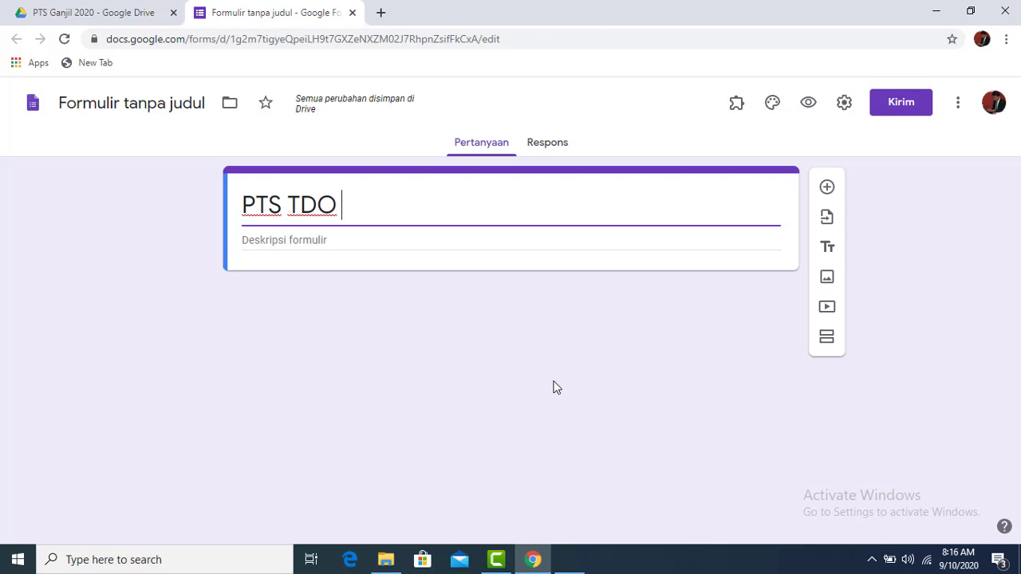
key(Left)
key(Left)
key(Left)
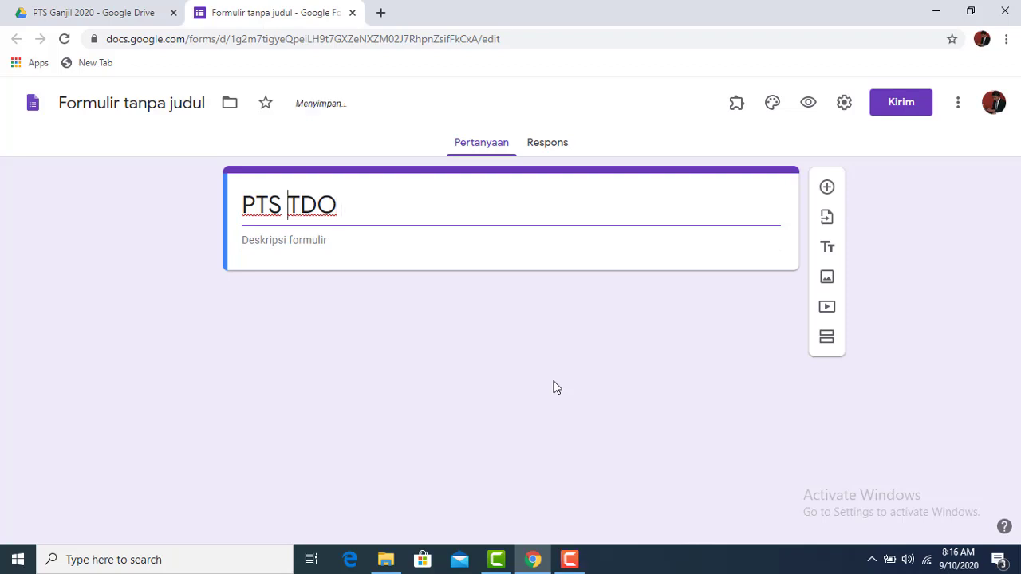
text(GA)
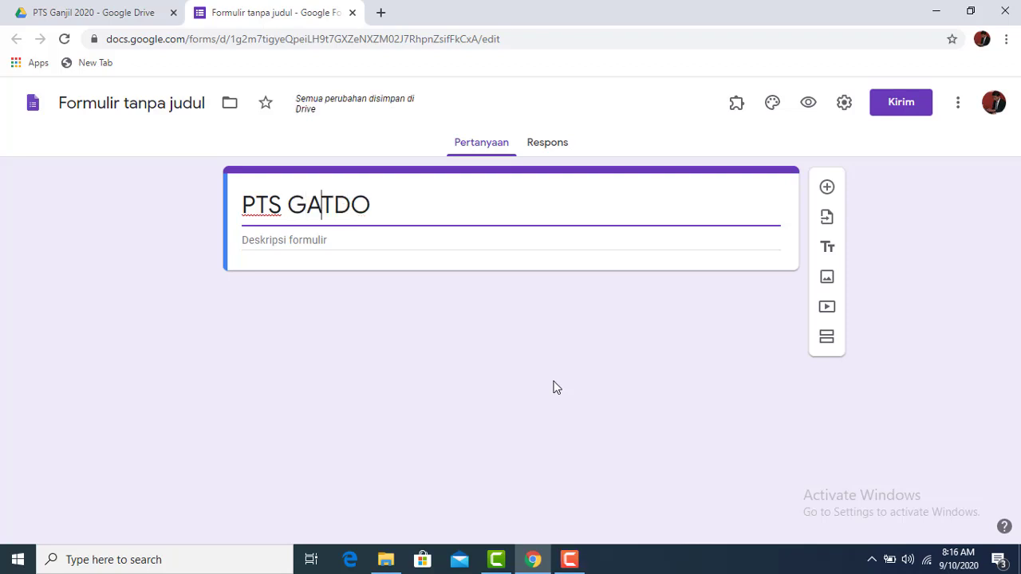
text(NJIL 2)
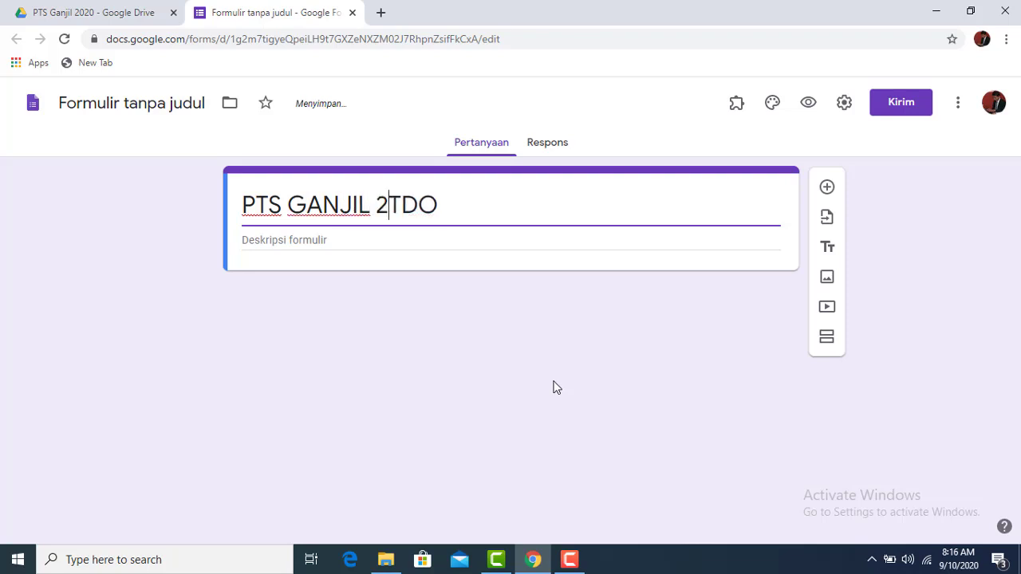
text(020)
key(End)
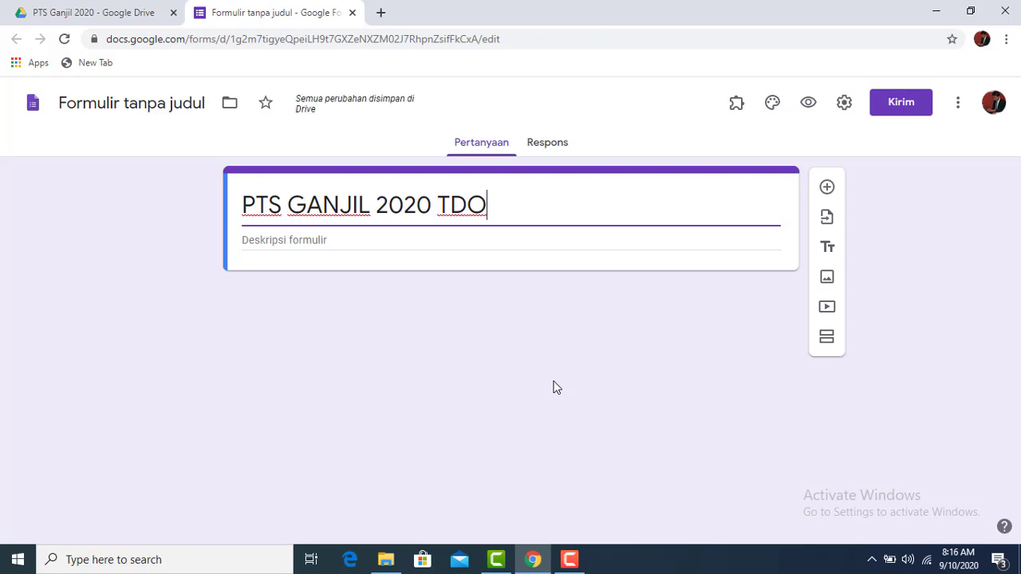
text(X)
Enter the two teachers' names with their degrees on separate lines in the description
click(281, 243)
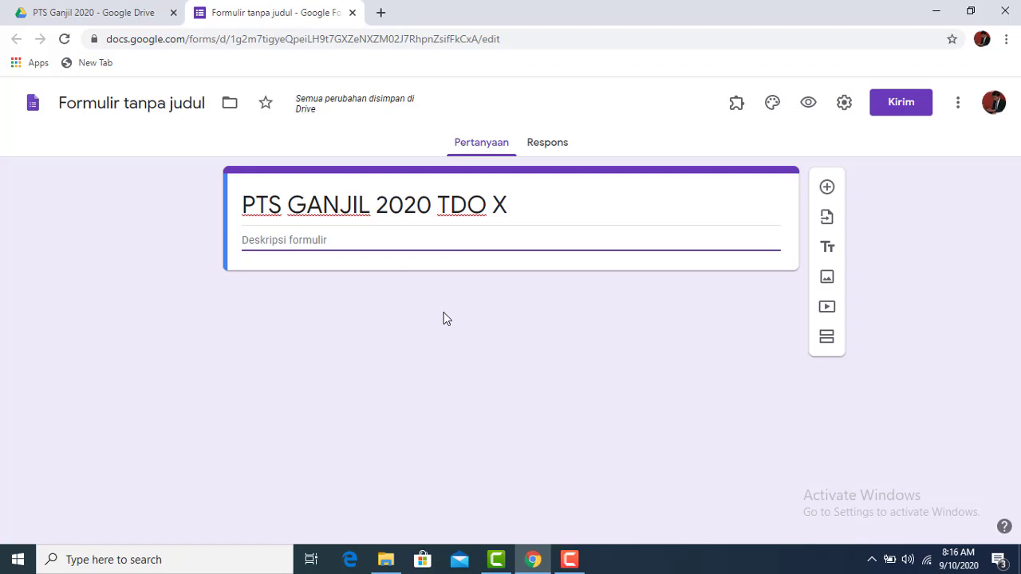
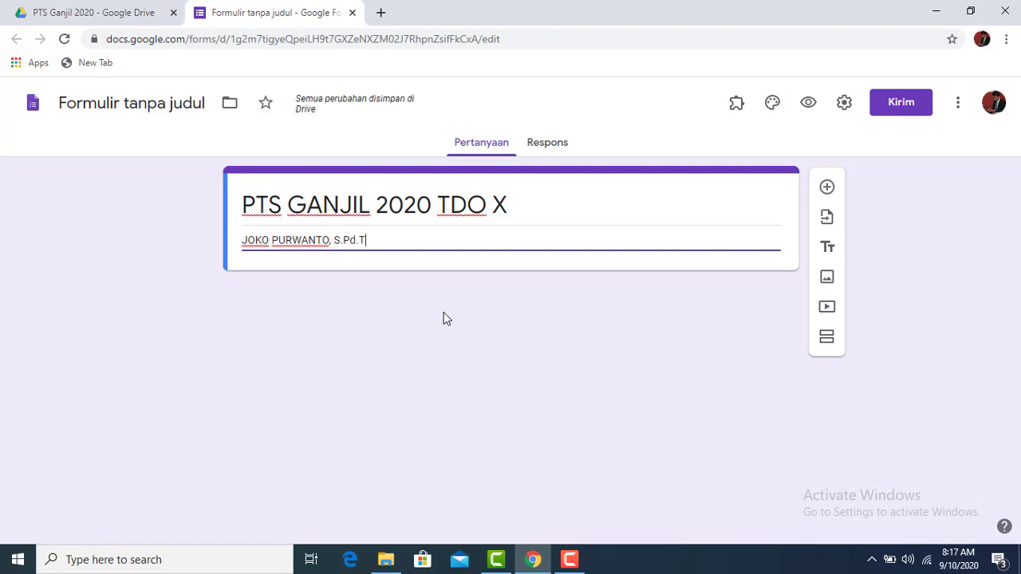
key(Return)
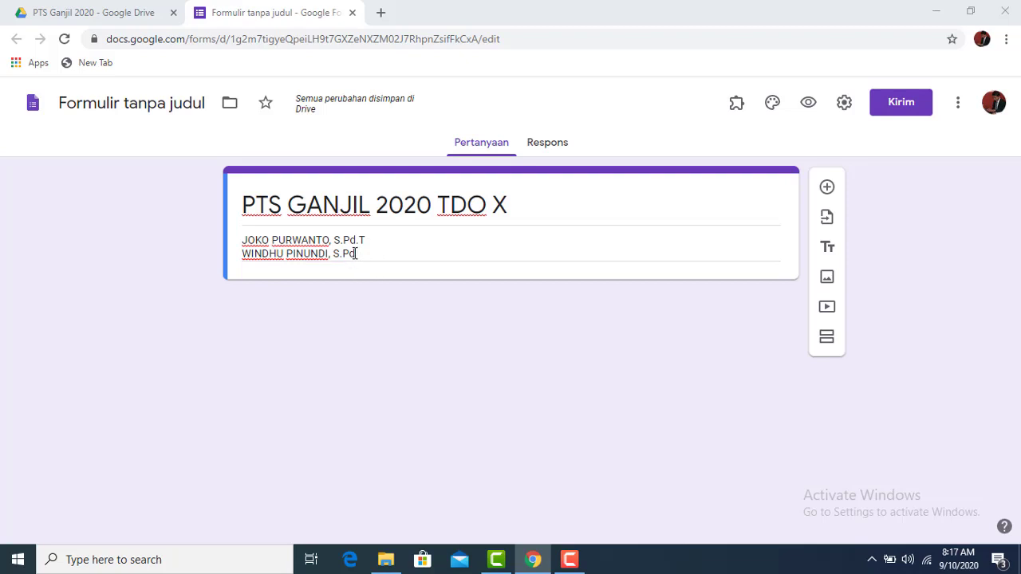
click(455, 273)
click(409, 209)
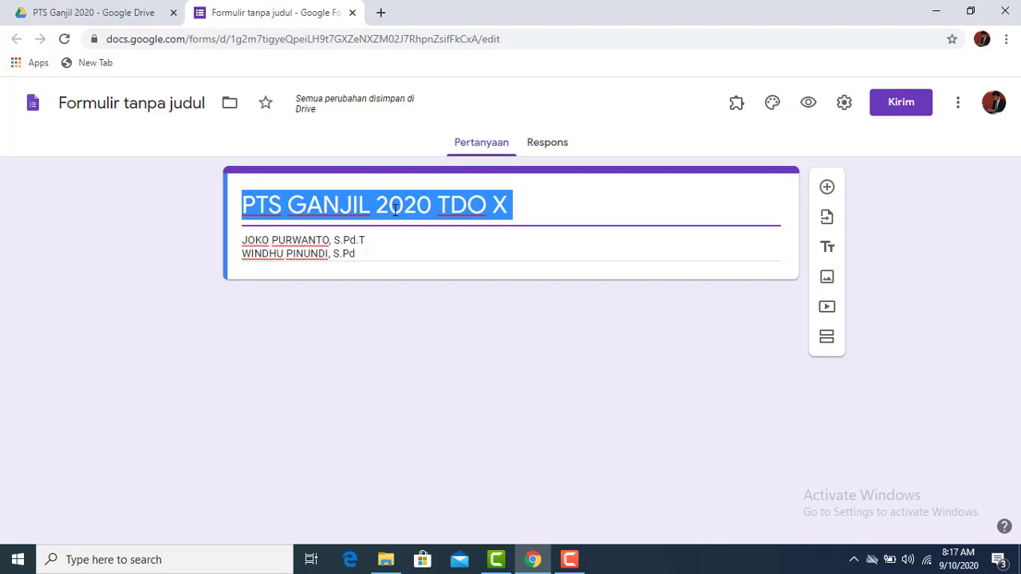
Name the form file 'PTS GANJIL 2020 TDO X' and show the installed add-ons list
click(398, 209)
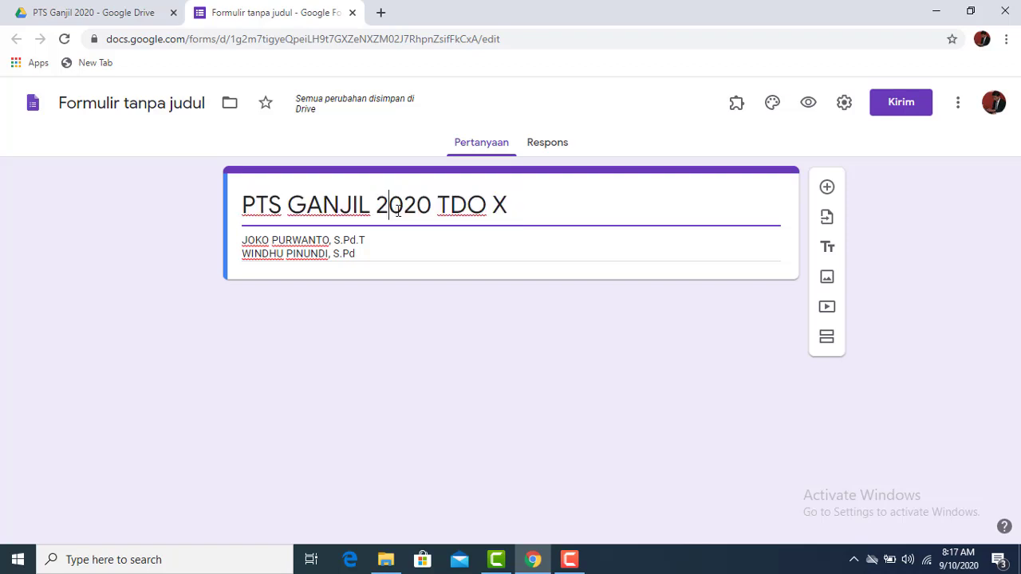
click(151, 107)
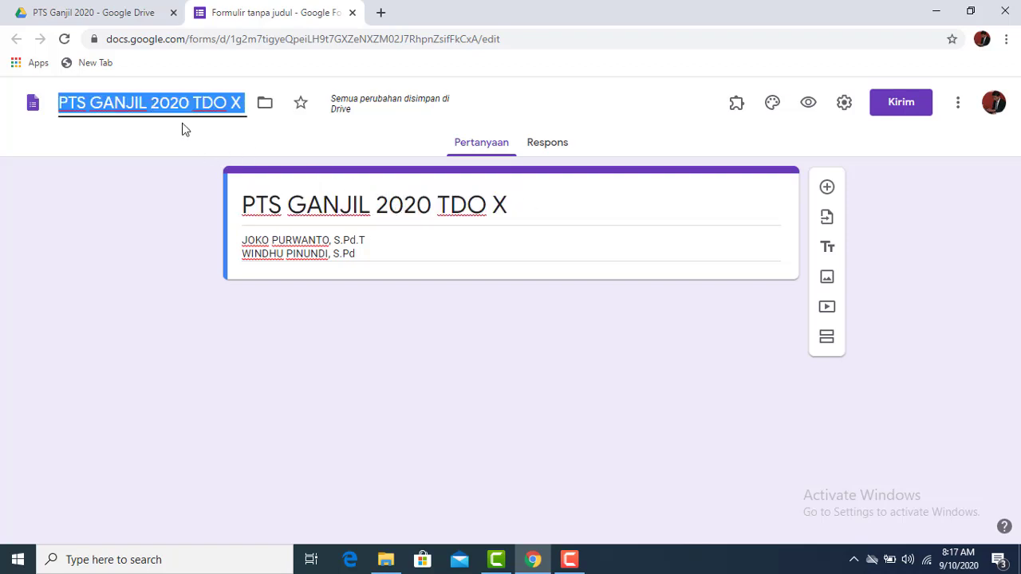
click(346, 194)
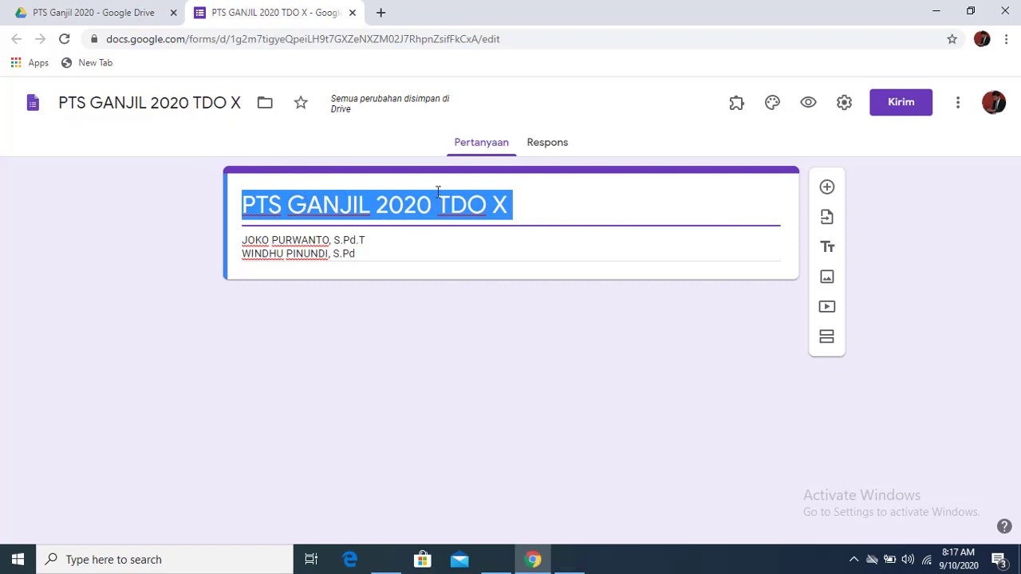
click(530, 234)
click(556, 210)
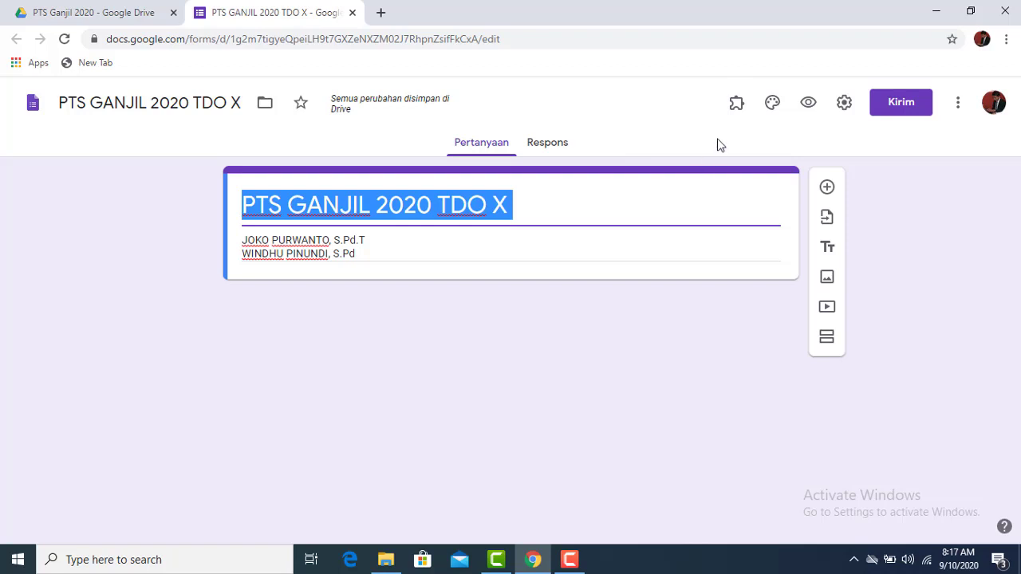
click(734, 104)
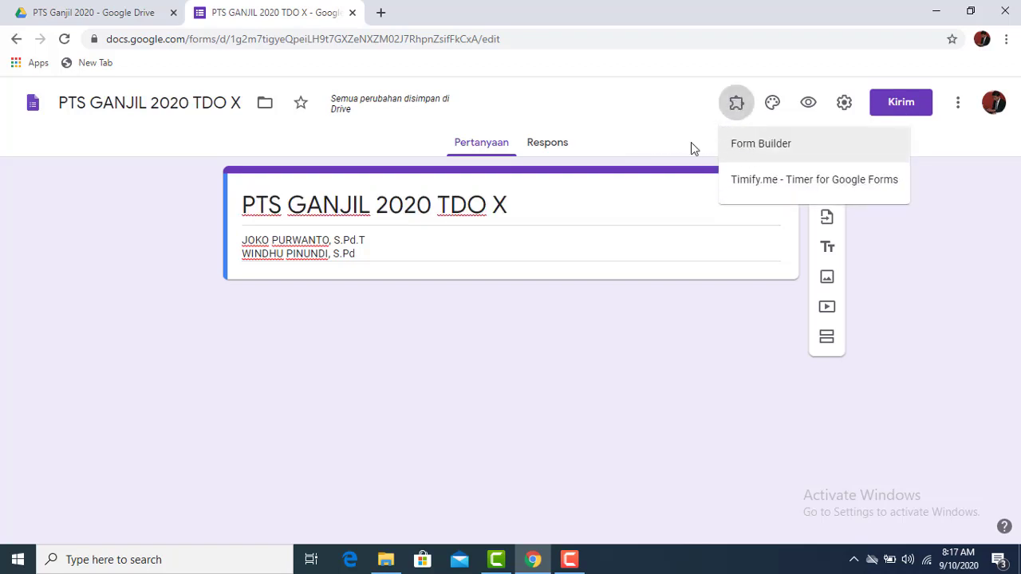
Open and cancel Settings unchanged, then bring up the add-on marketplace from More options
click(666, 136)
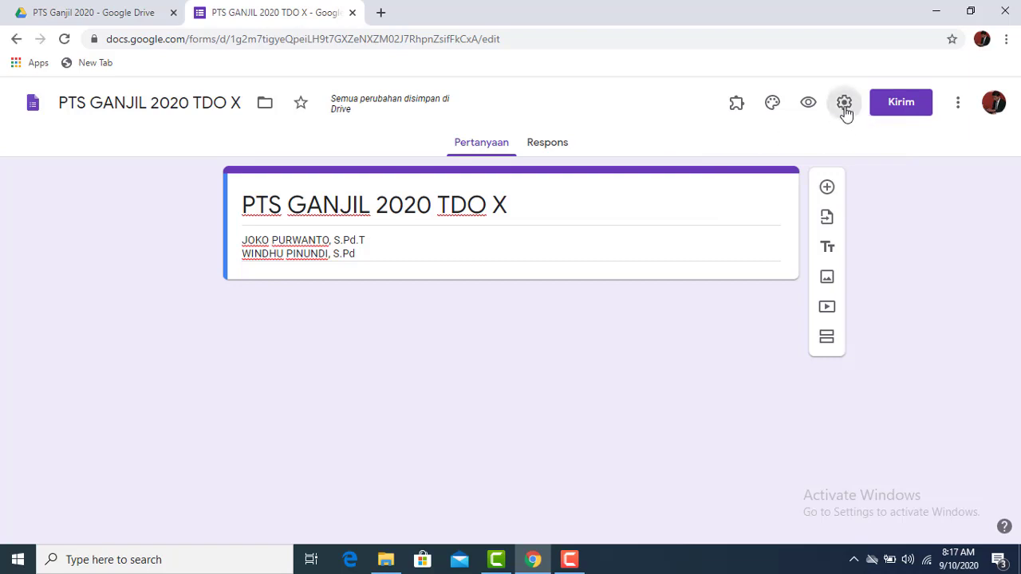
click(844, 104)
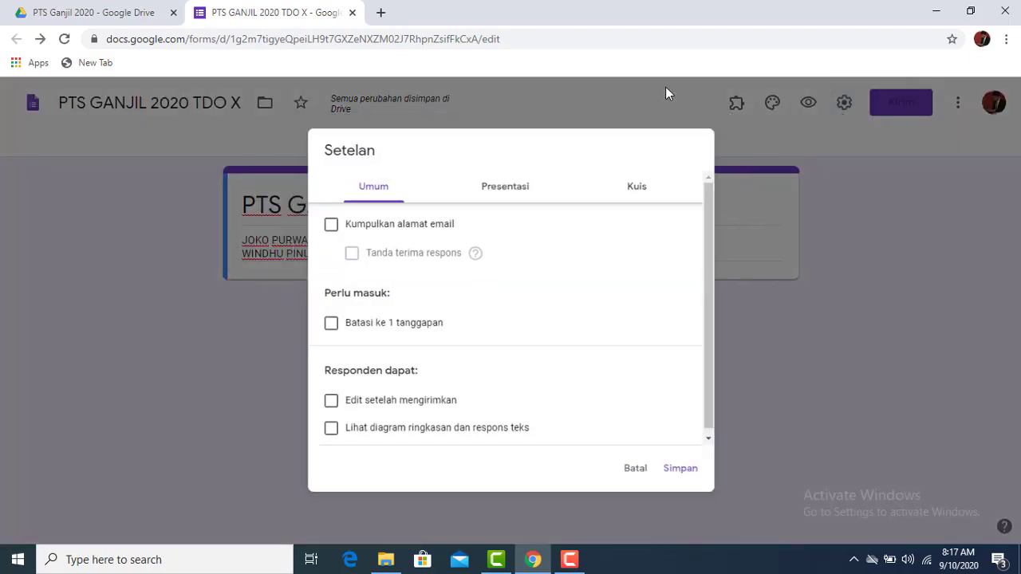
click(821, 139)
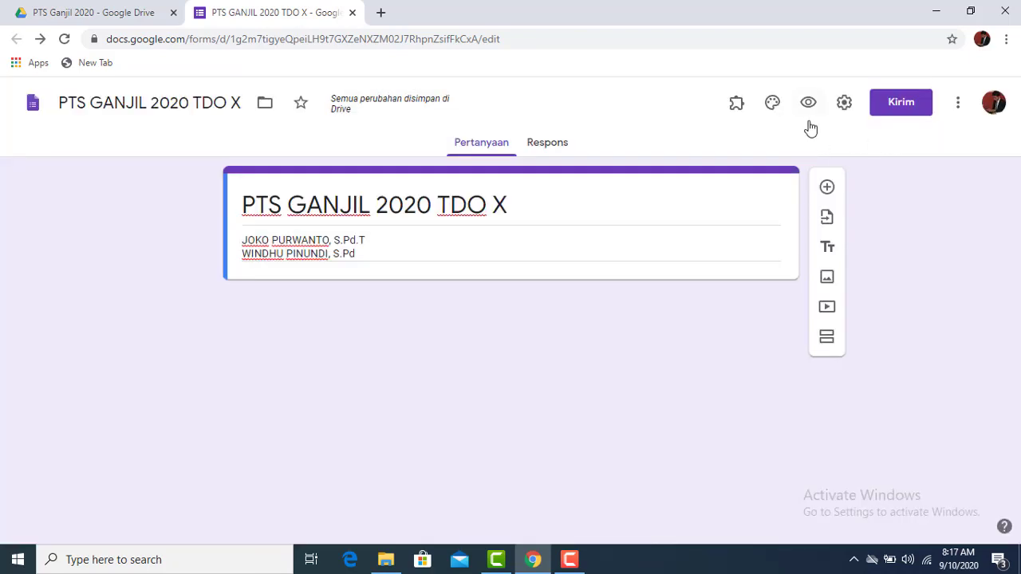
click(958, 102)
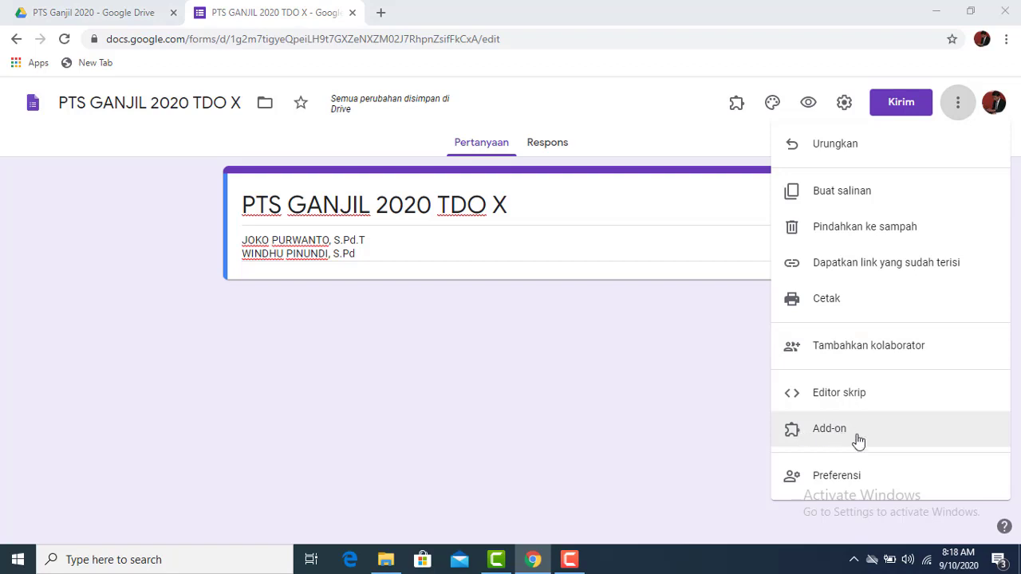
click(895, 437)
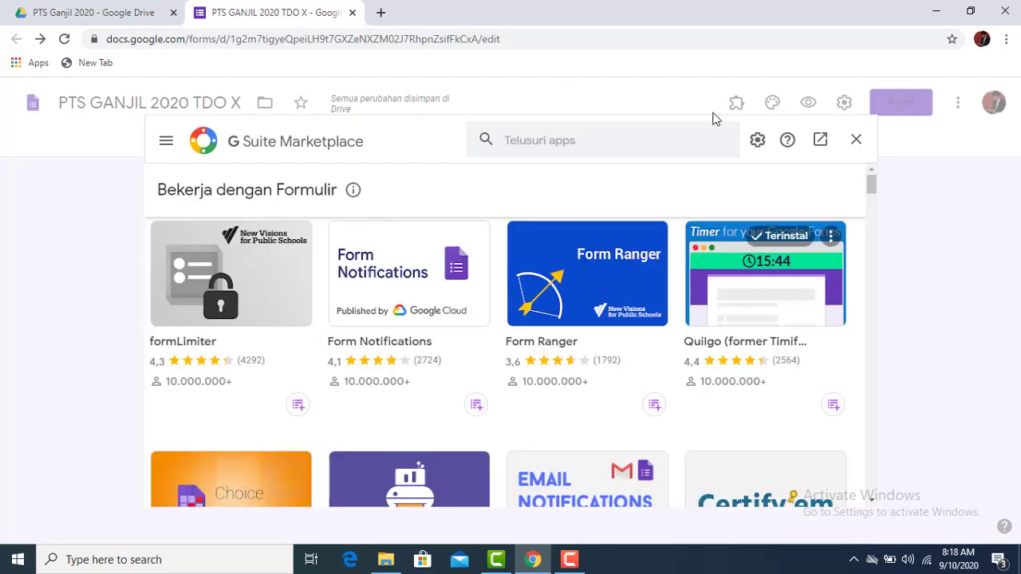
Search the marketplace for 'BU' to find Form Builder, then clear the search
text(BU)
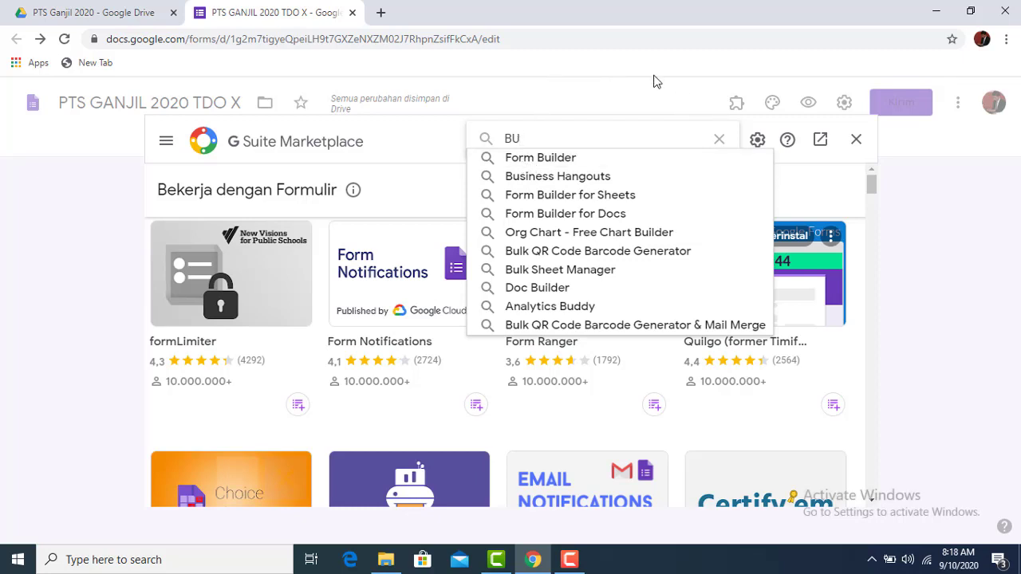
click(716, 148)
Close the marketplace and review the installed add-ons, Form Builder and Quilgo
click(856, 140)
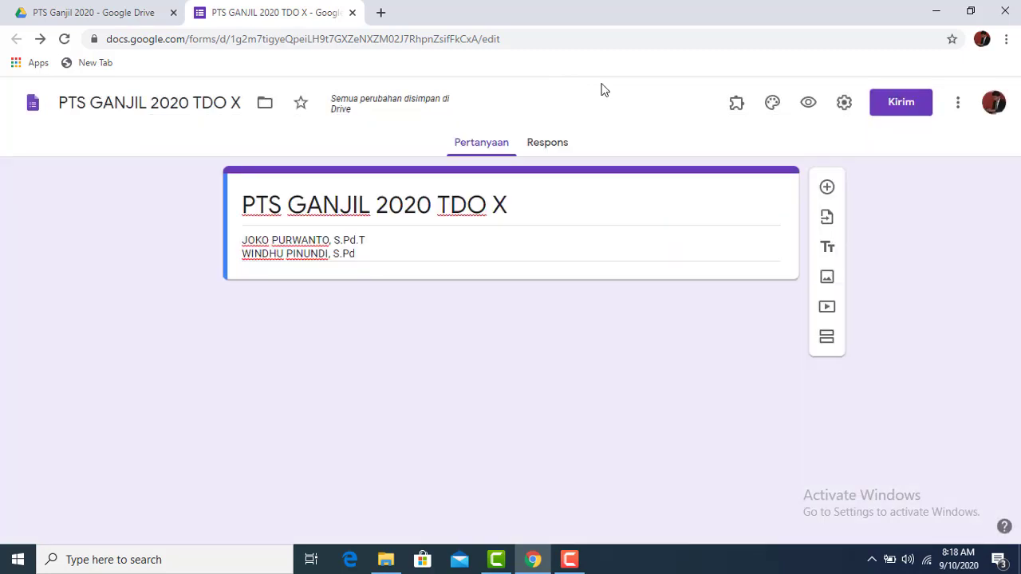
click(735, 111)
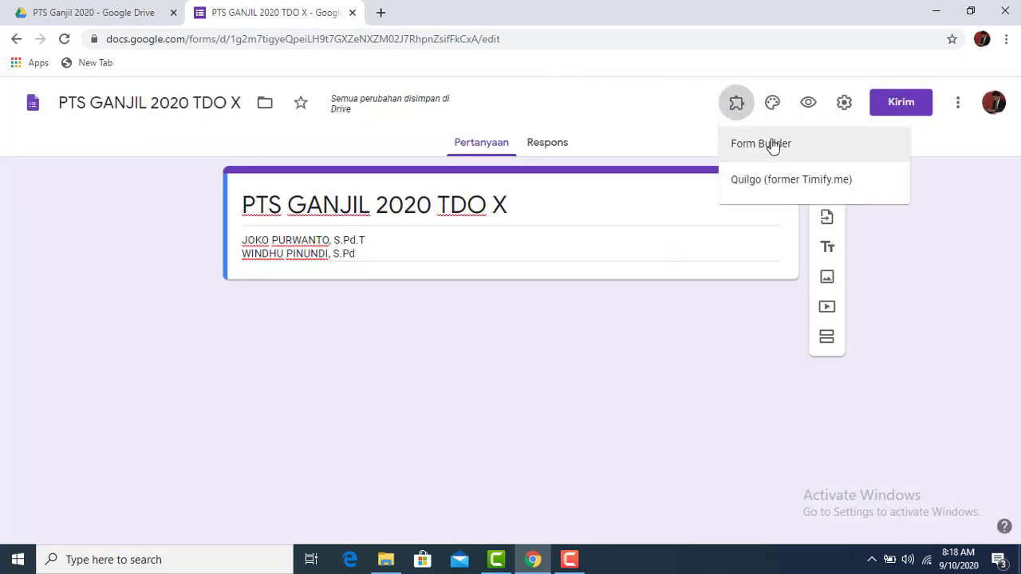
click(776, 187)
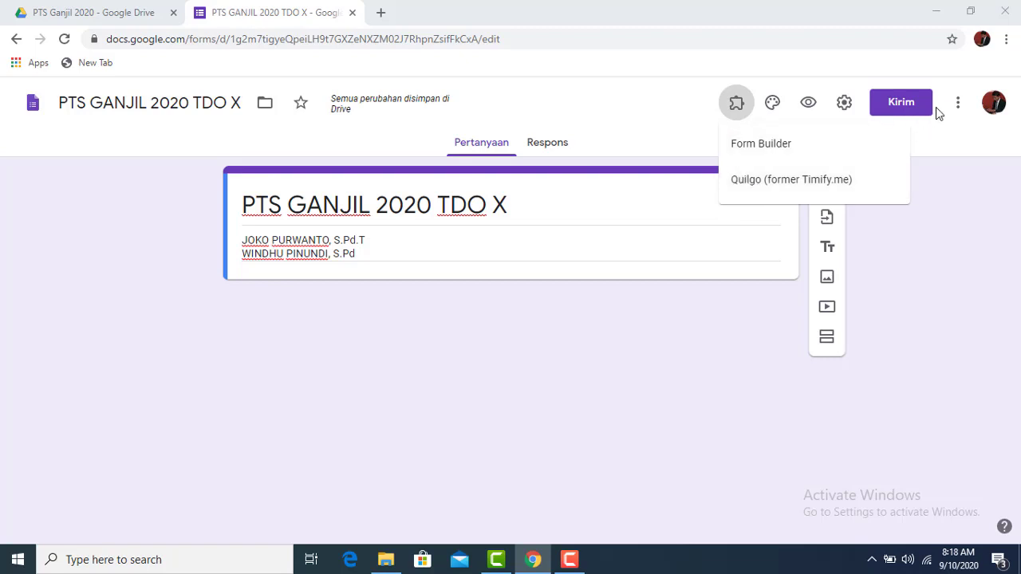
click(967, 109)
click(958, 103)
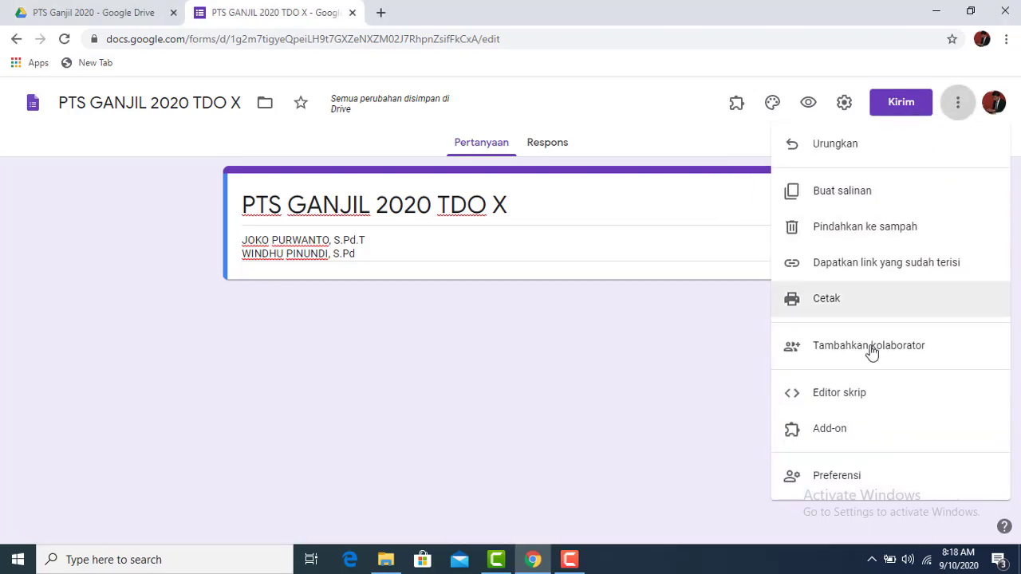
click(646, 100)
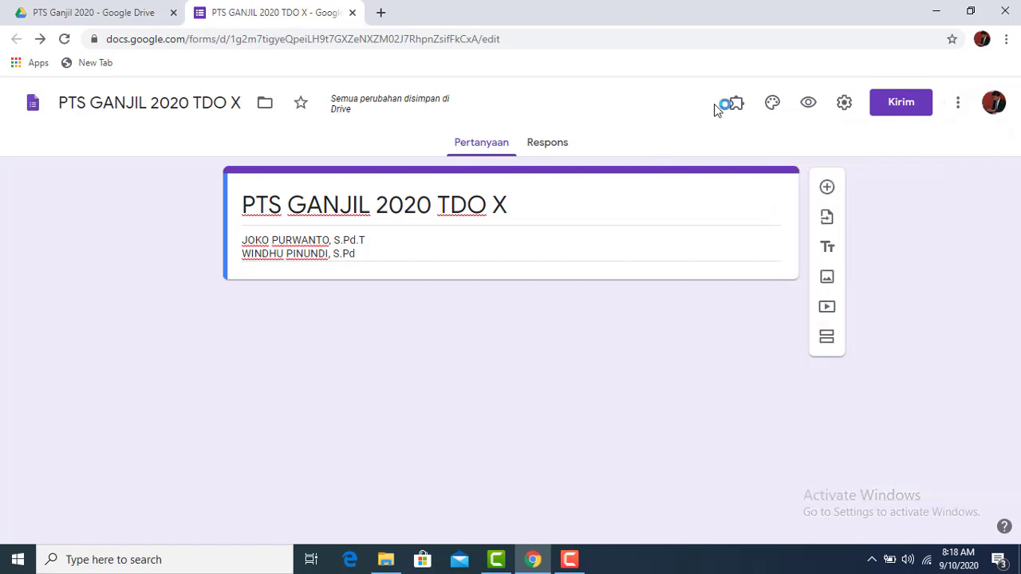
Try the Quilgo add-on, then launch Form Builder to reach its install page
click(736, 108)
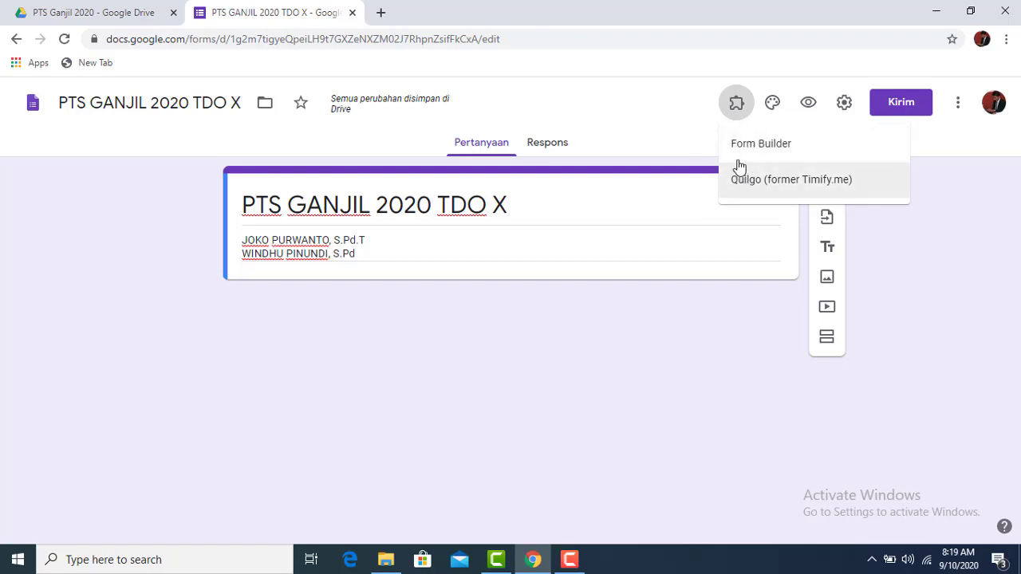
click(763, 195)
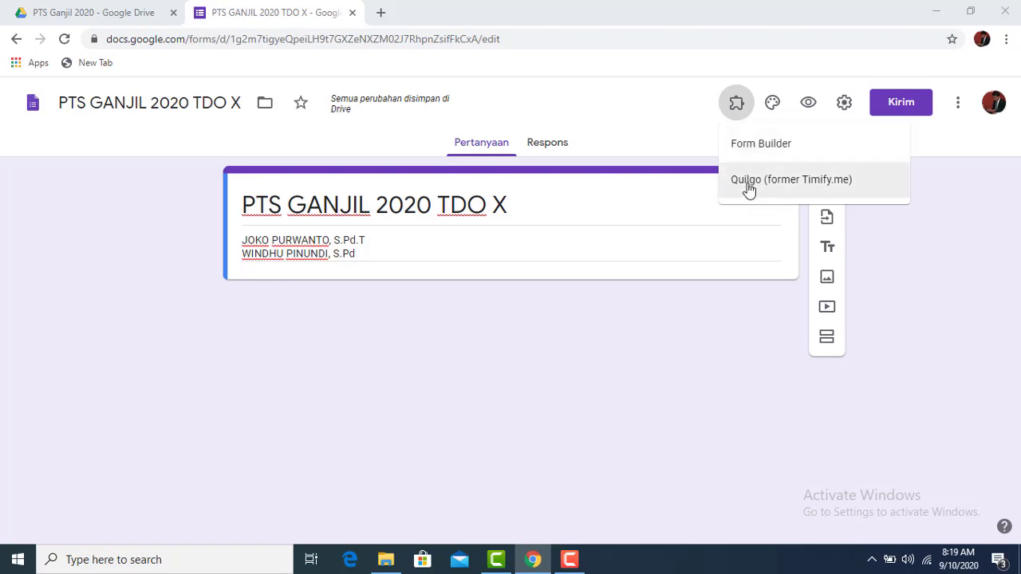
click(587, 112)
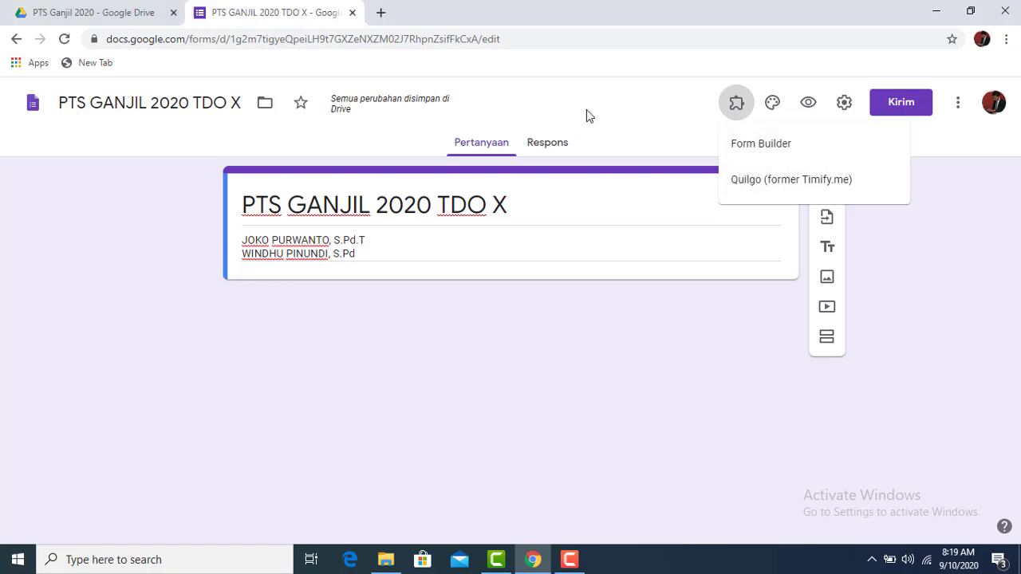
click(733, 104)
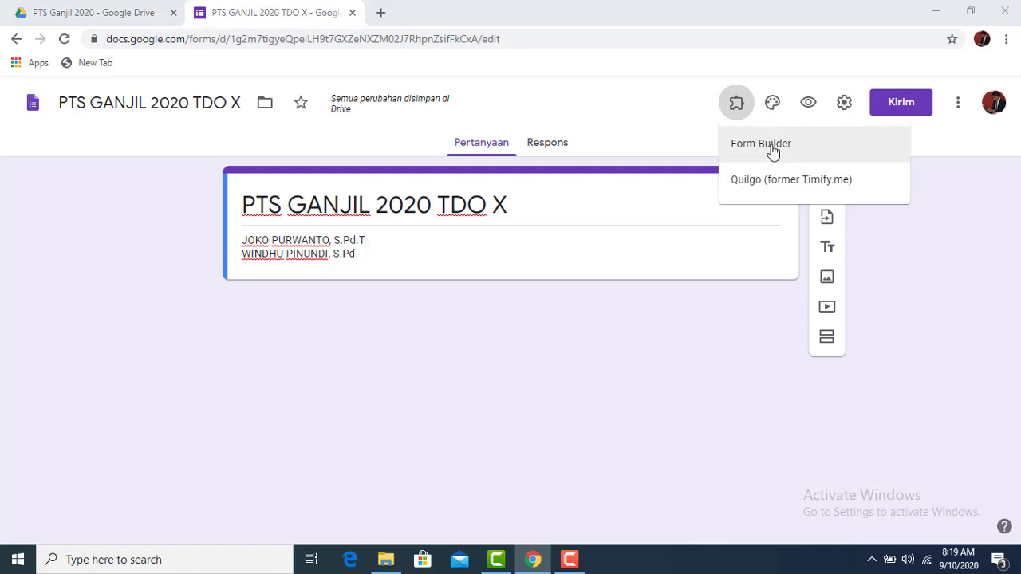
click(770, 154)
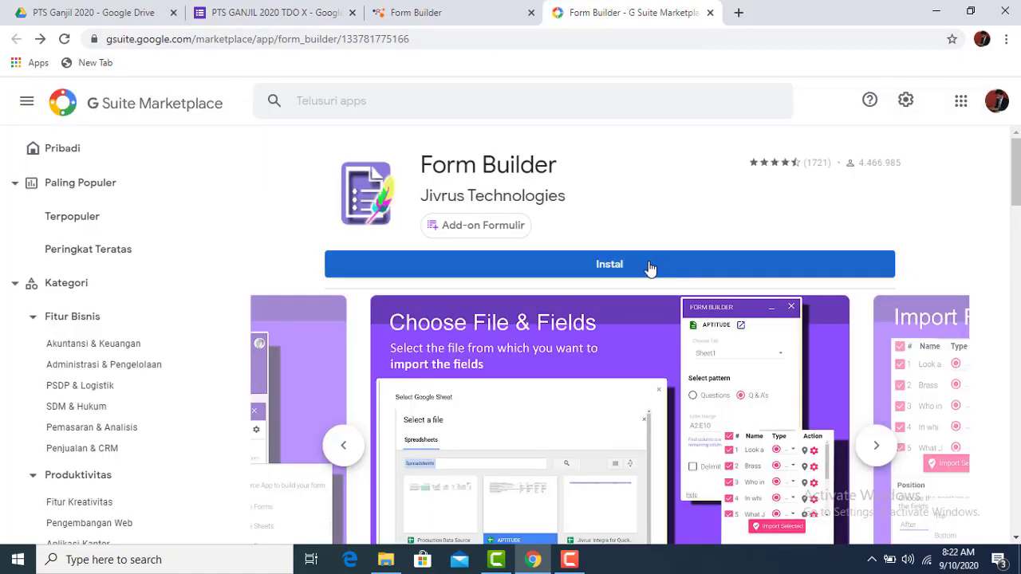
Install Form Builder, choosing the Google account and granting it access
click(647, 267)
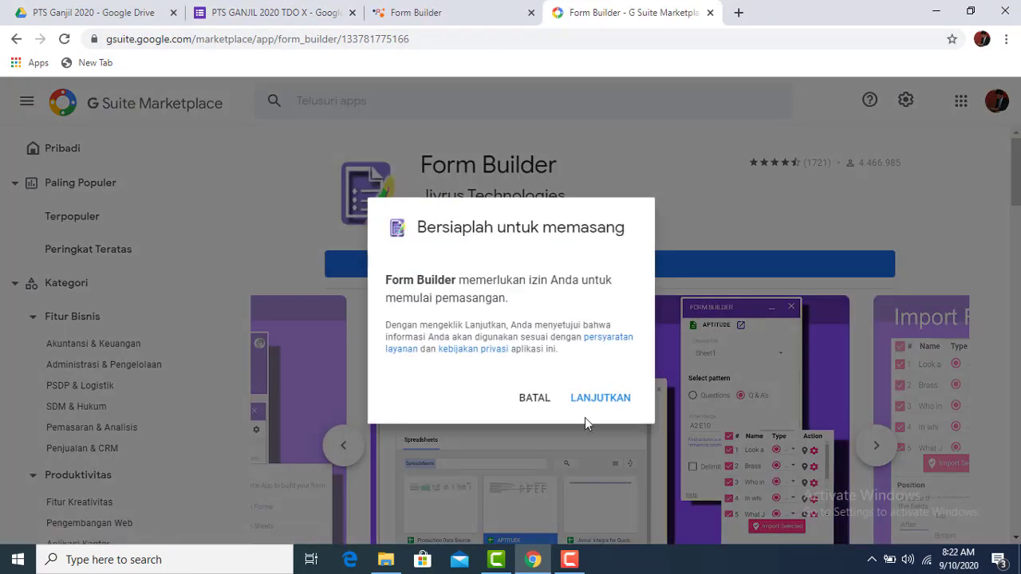
click(598, 399)
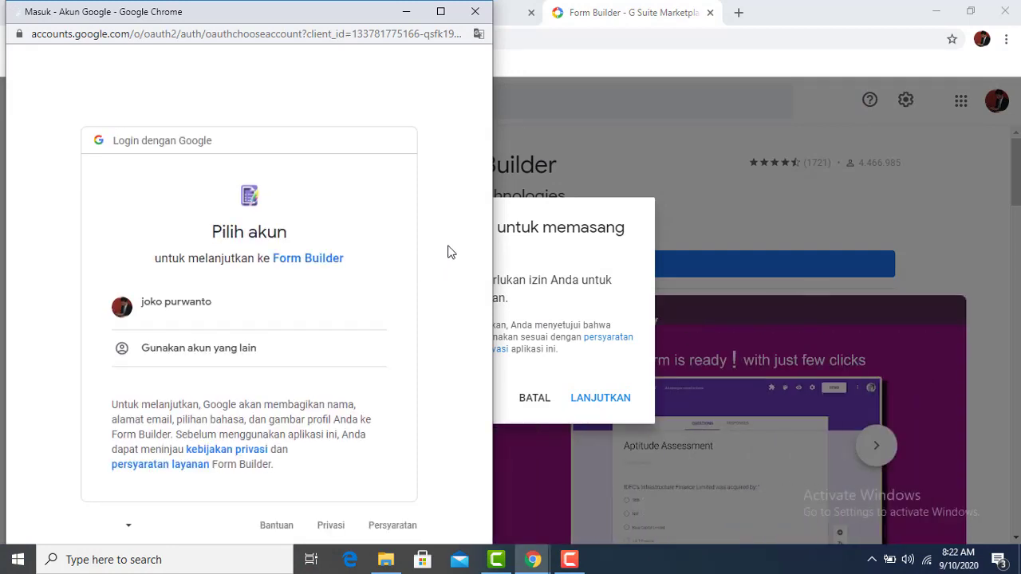
click(193, 316)
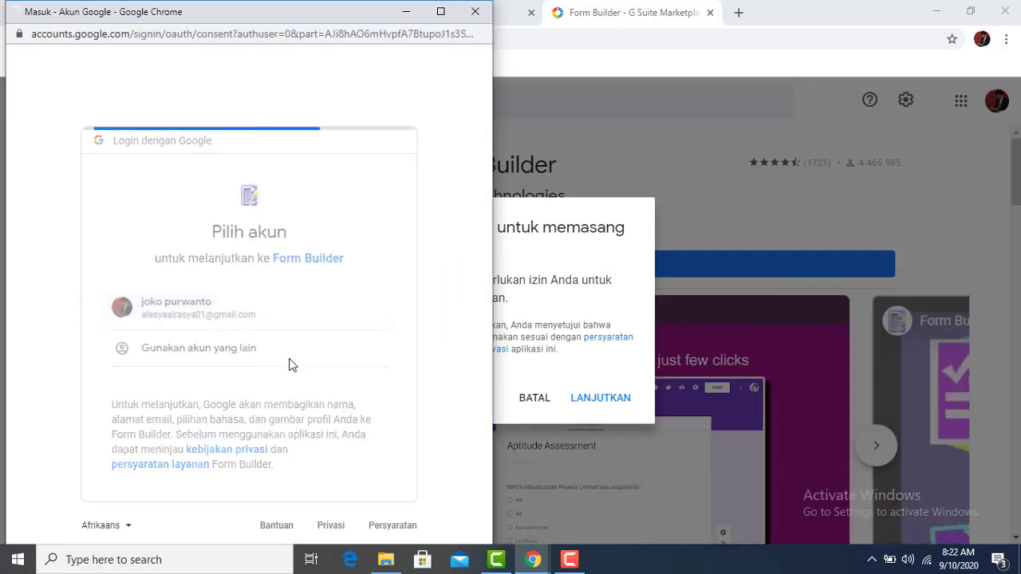
scroll(302, 374, down, 5)
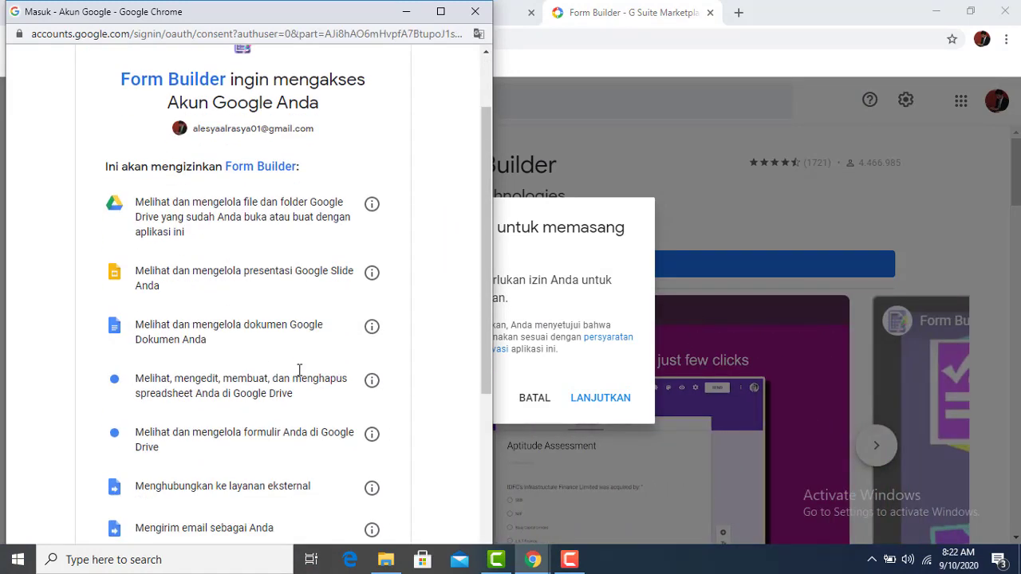
click(351, 481)
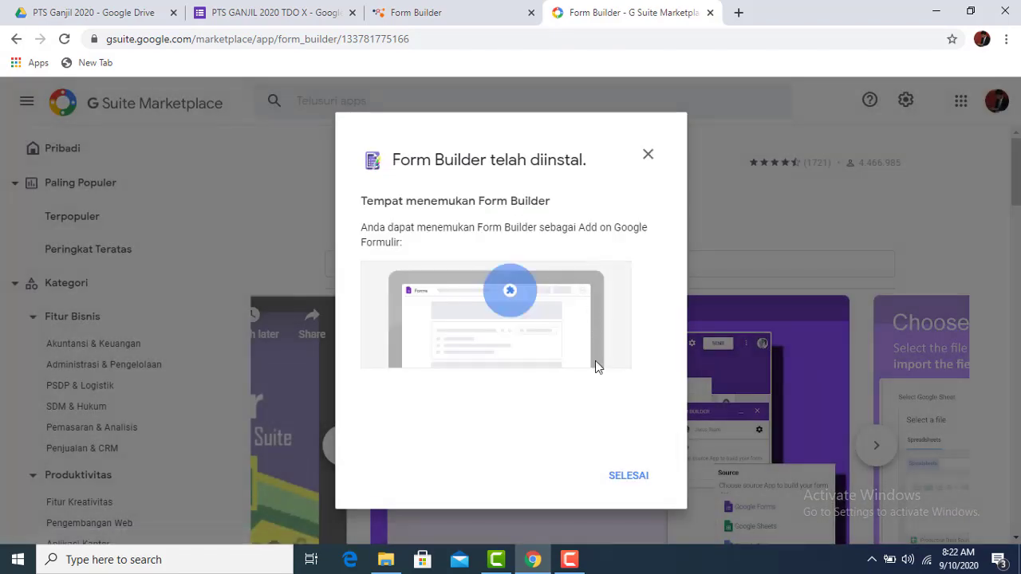
click(629, 477)
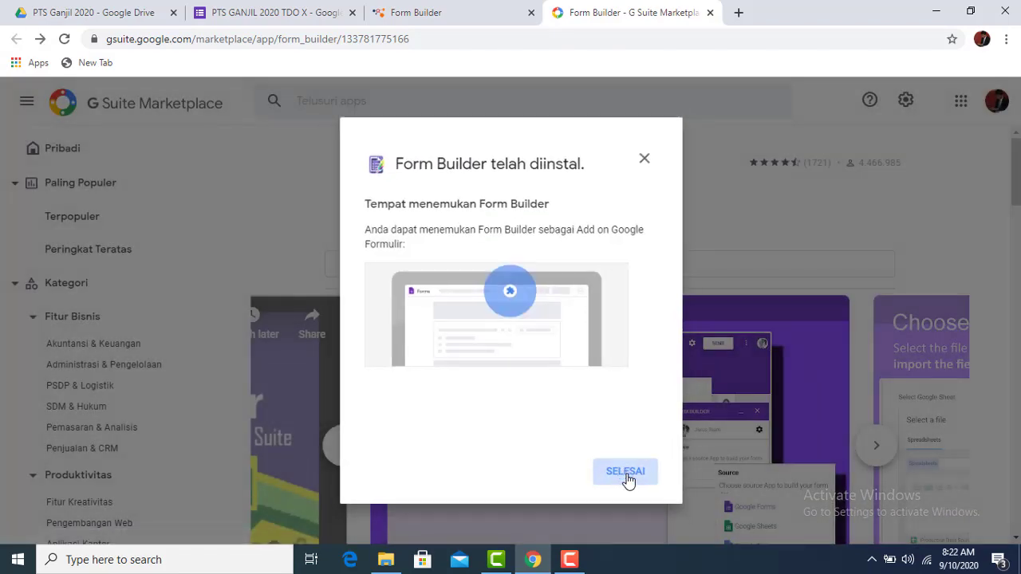
Close the Marketplace and Form Builder website tabs and try launching Form Builder
click(711, 12)
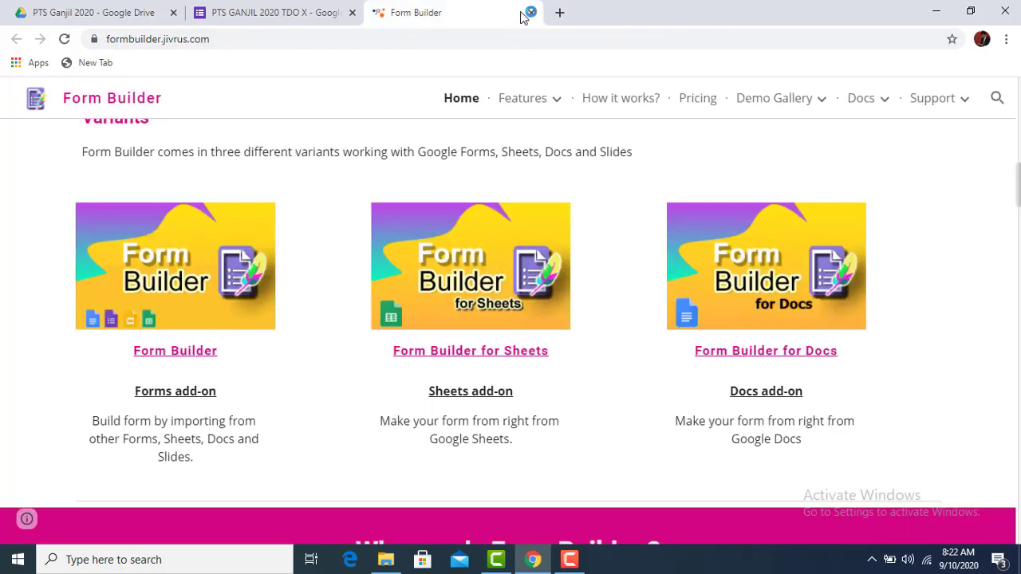
click(531, 13)
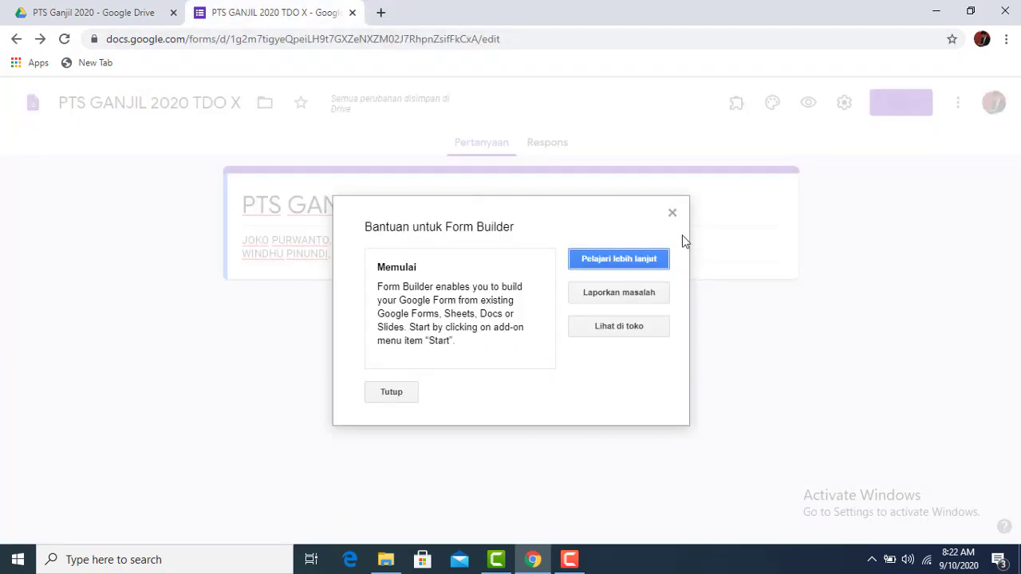
click(673, 213)
click(734, 105)
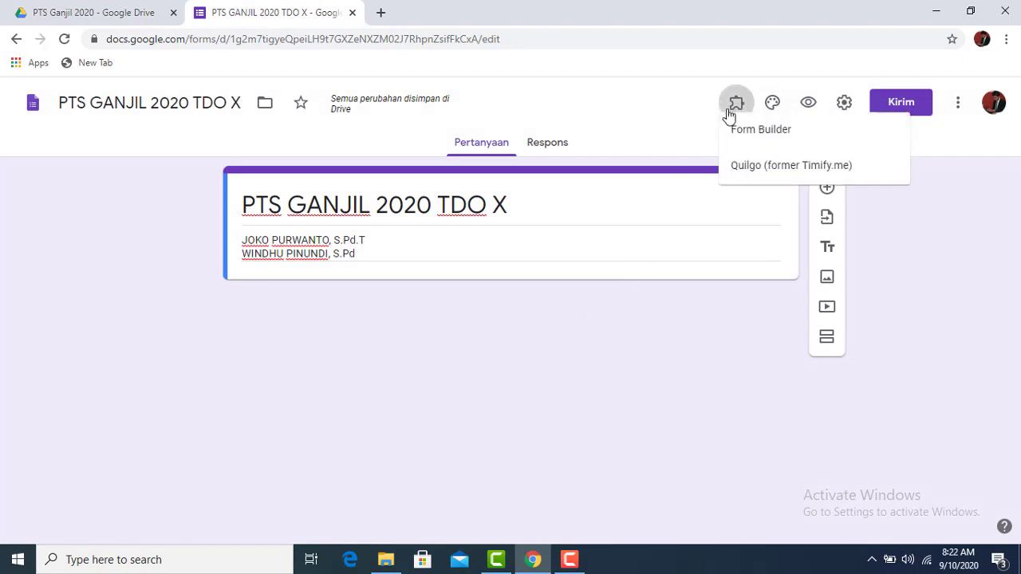
click(737, 140)
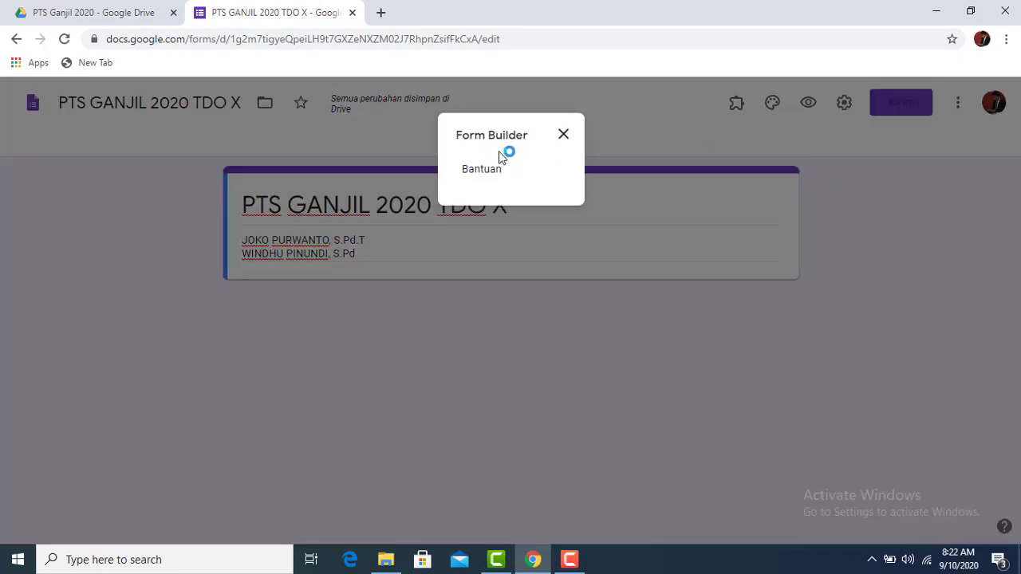
Reload the form editor and open the Form Builder add-on's start dialog
click(64, 39)
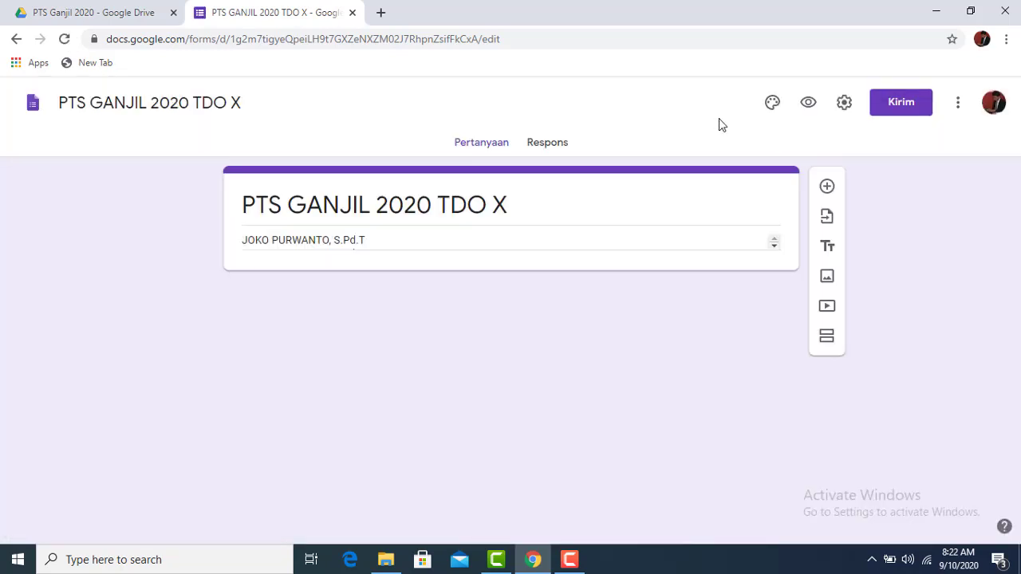
click(736, 104)
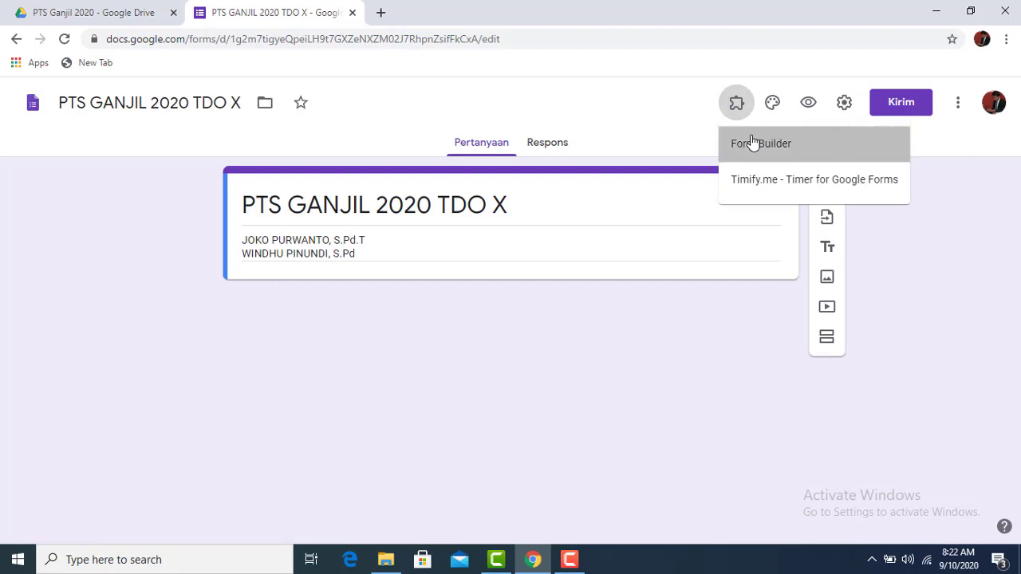
click(753, 144)
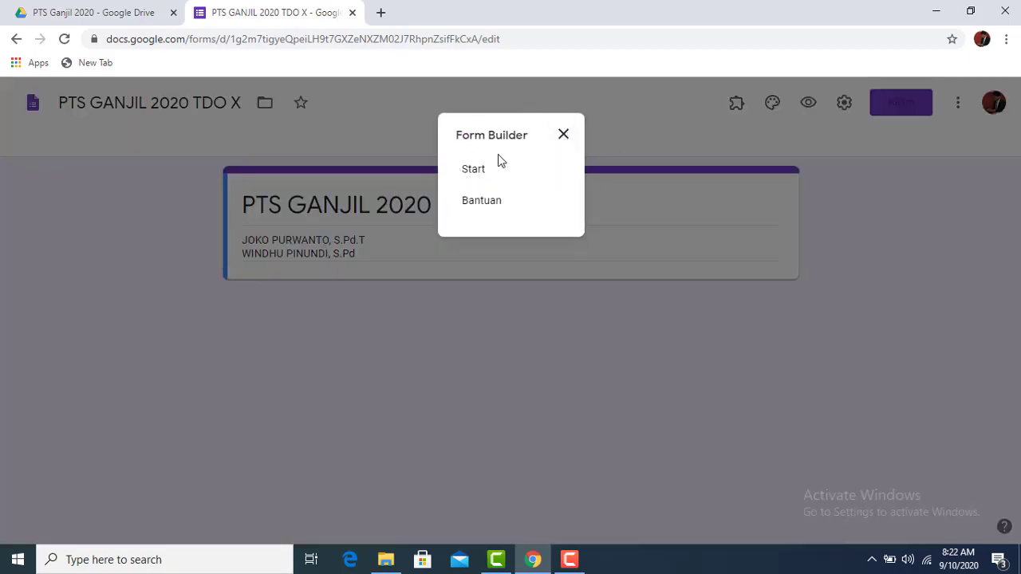
click(564, 135)
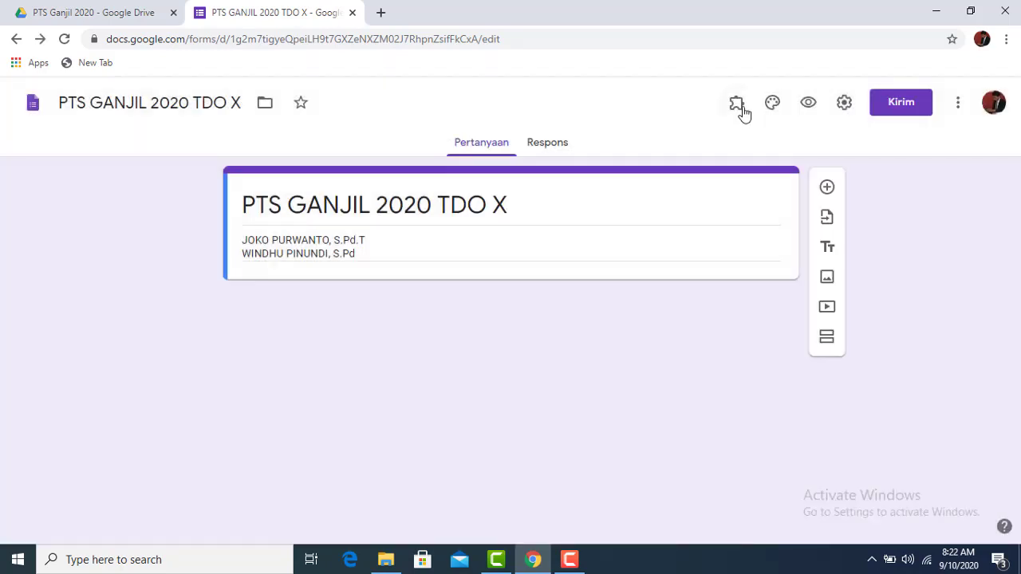
click(738, 106)
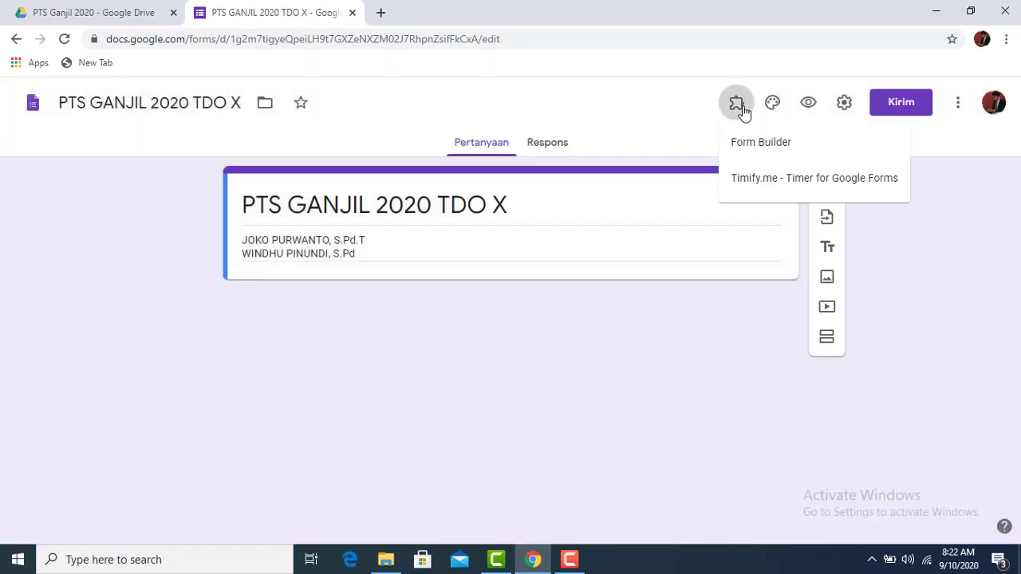
click(750, 152)
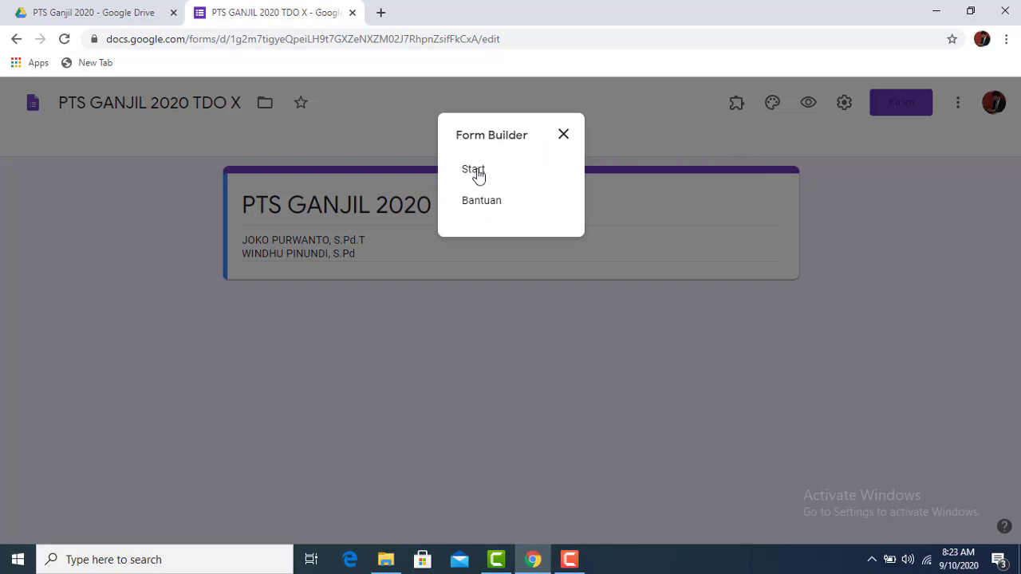
Start Form Builder and pick the Google Docs file 'soal tdo x simulasi' to import
click(475, 171)
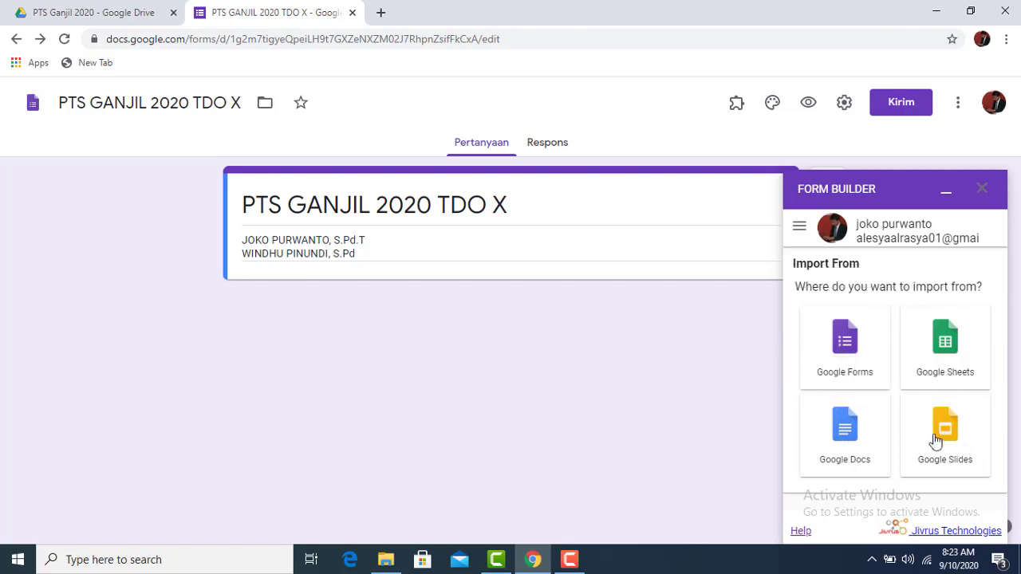
click(857, 440)
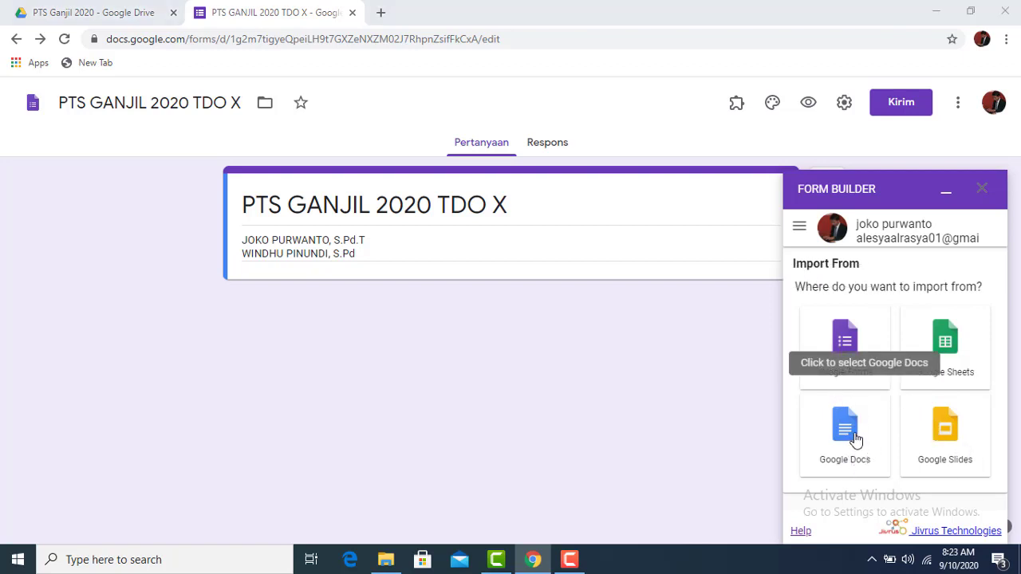
click(855, 439)
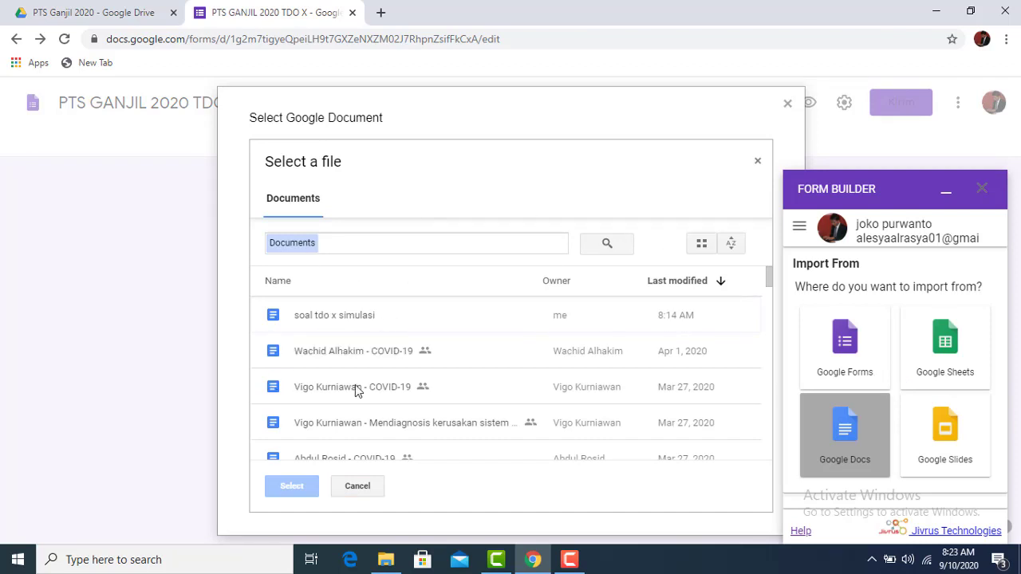
click(334, 320)
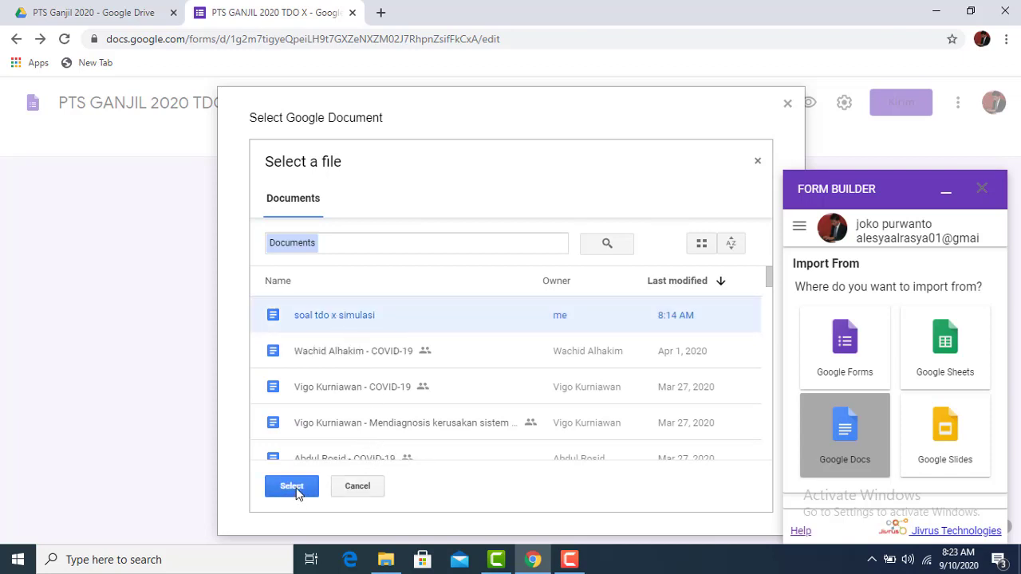
Confirm 'soal tdo x simulasi' as the source and review its five staged questions
click(292, 486)
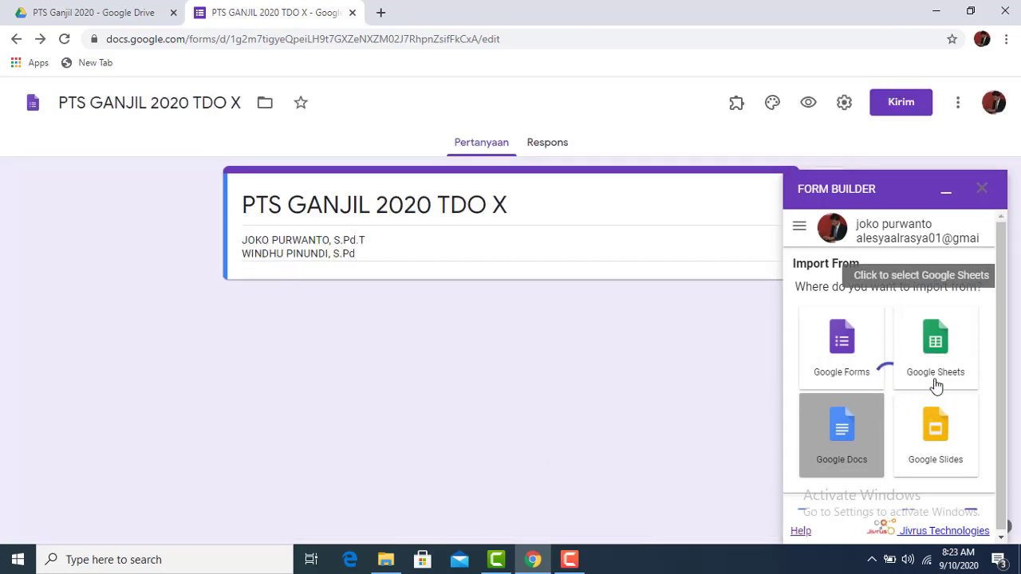
scroll(911, 410, down, 5)
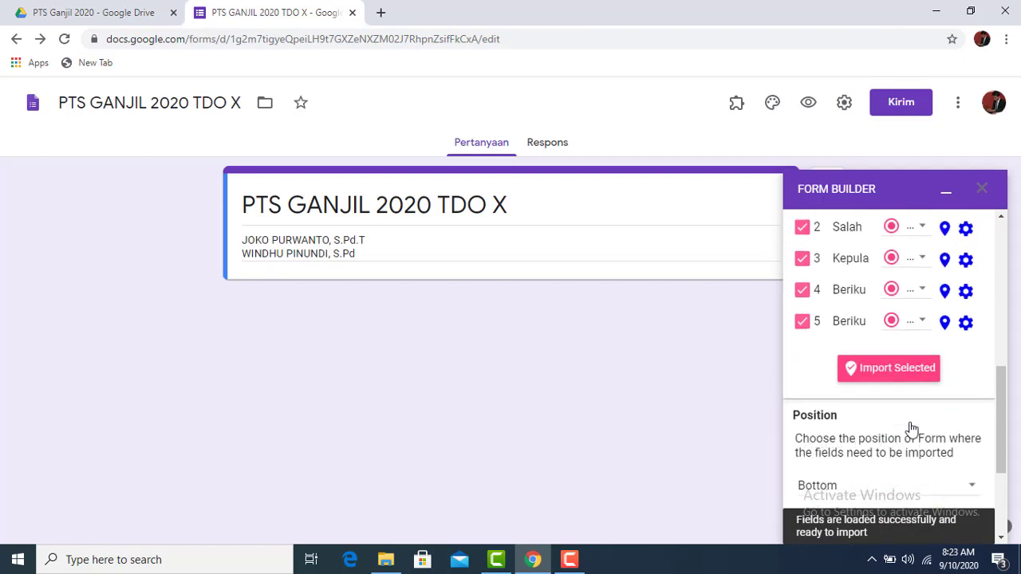
scroll(909, 421, up, 2)
scroll(913, 399, up, 1)
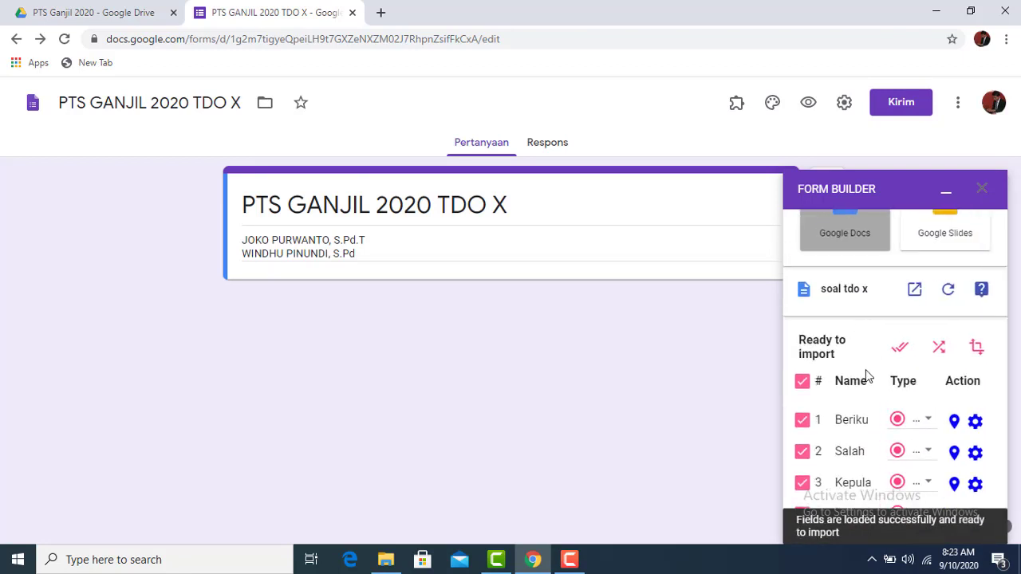
scroll(868, 328, down, 2)
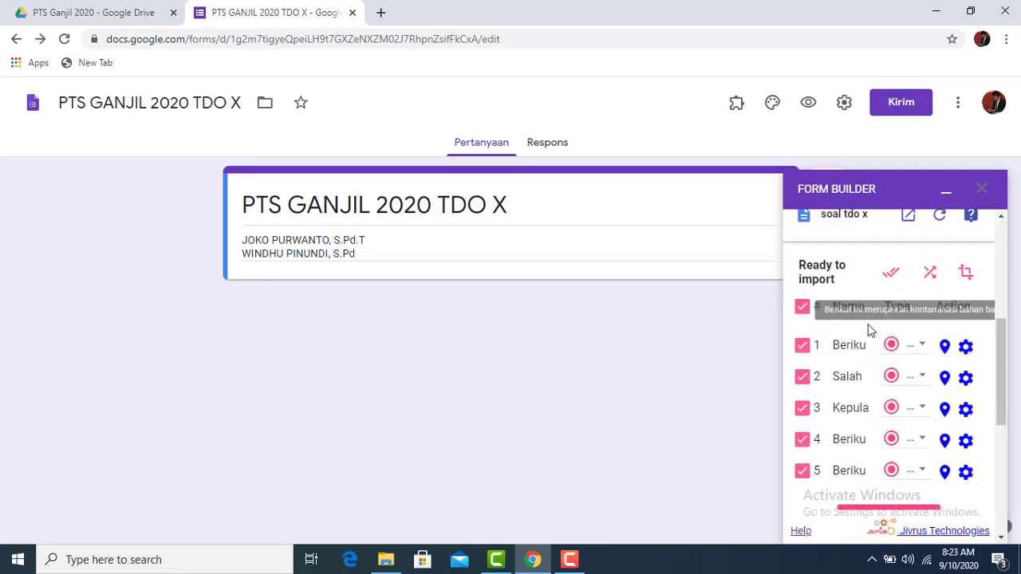
scroll(870, 350, down, 2)
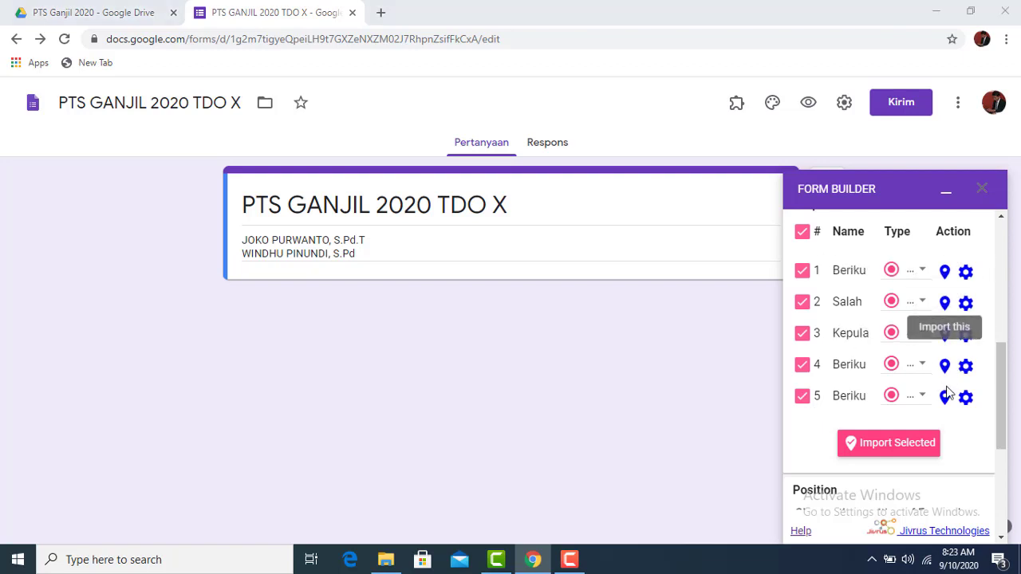
Keep question 1's type as Multiple choice in the import list
click(923, 272)
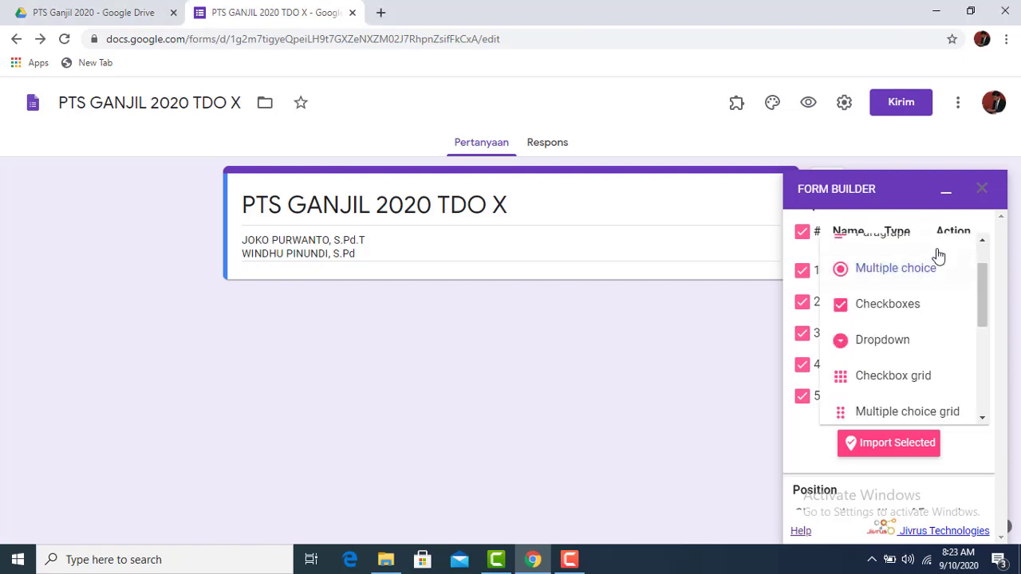
click(913, 206)
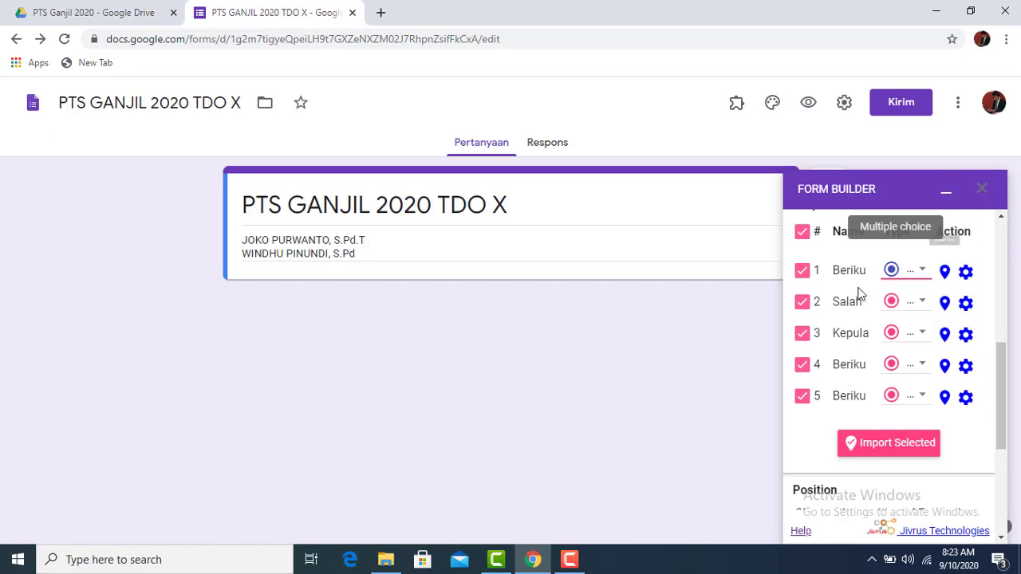
click(923, 276)
click(919, 271)
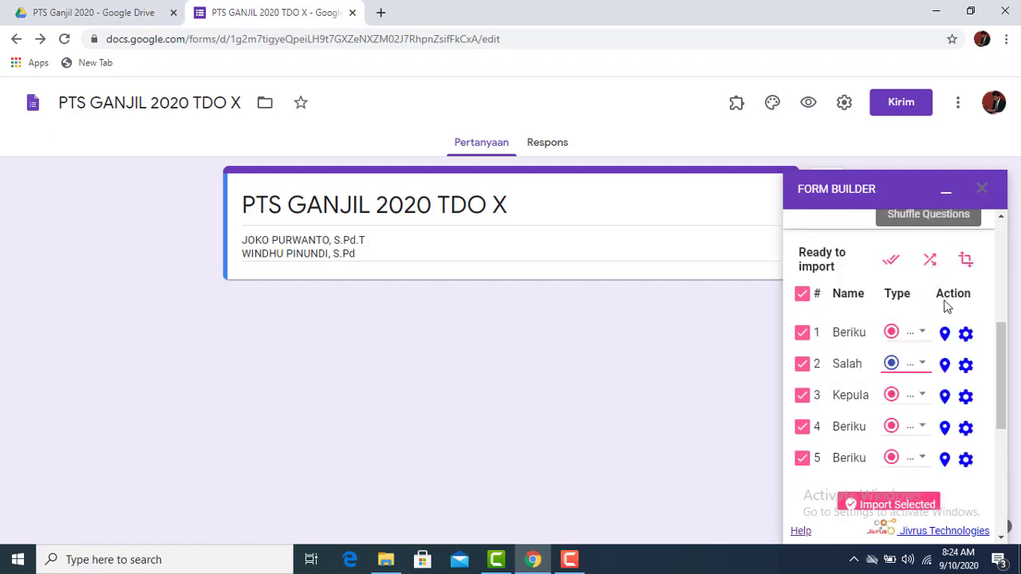
scroll(949, 410, down, 2)
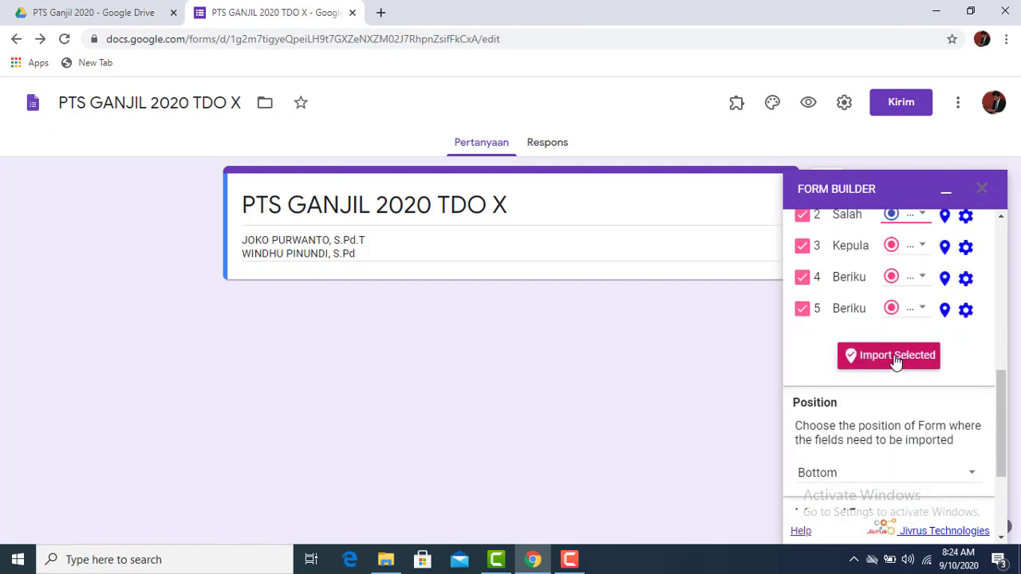
scroll(893, 363, up, 2)
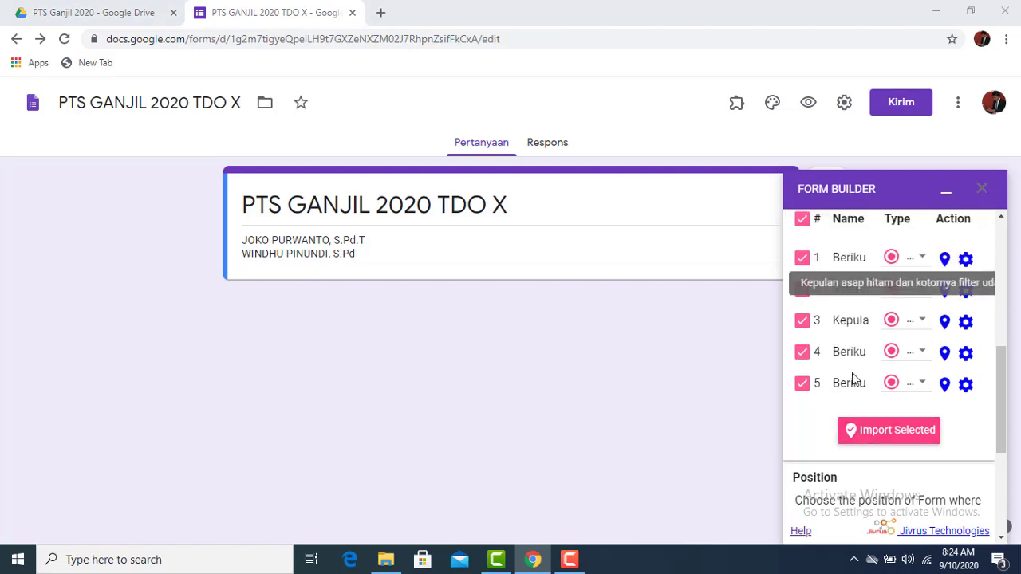
Import the five selected multiple-choice questions into the quiz and review them
click(882, 438)
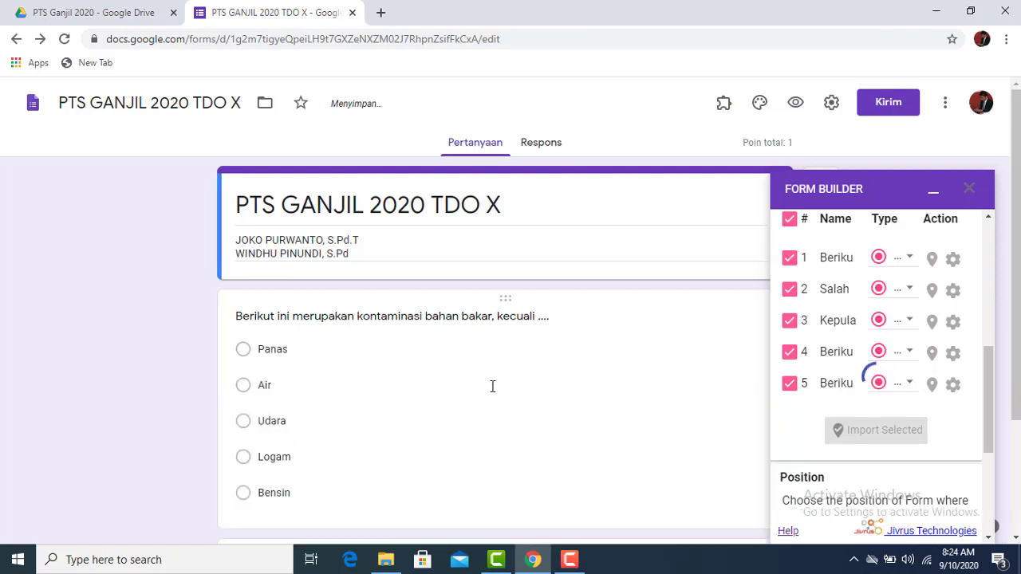
scroll(492, 375, down, 2)
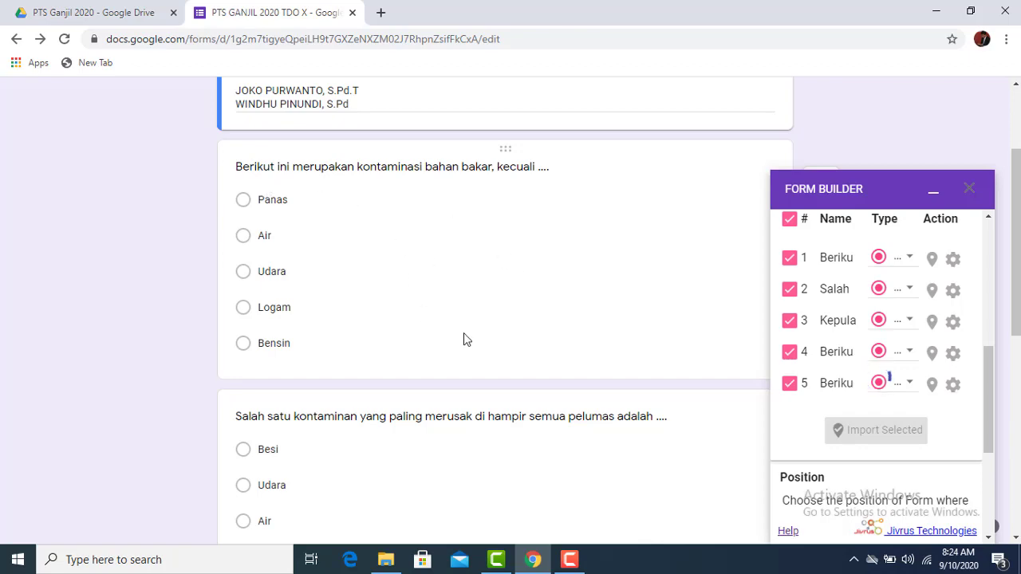
scroll(467, 325, down, 1)
scroll(468, 326, down, 10)
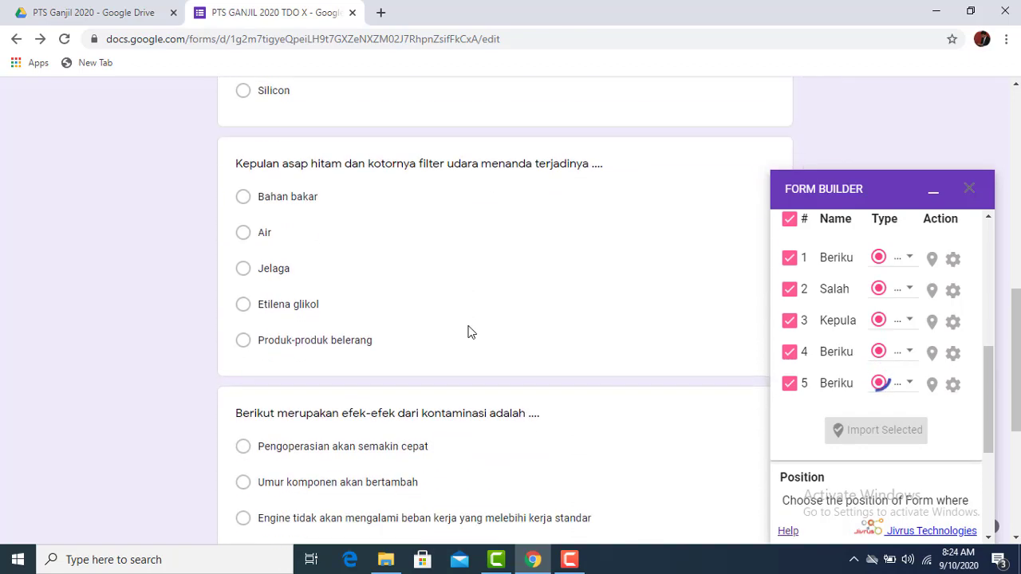
scroll(483, 359, up, 10)
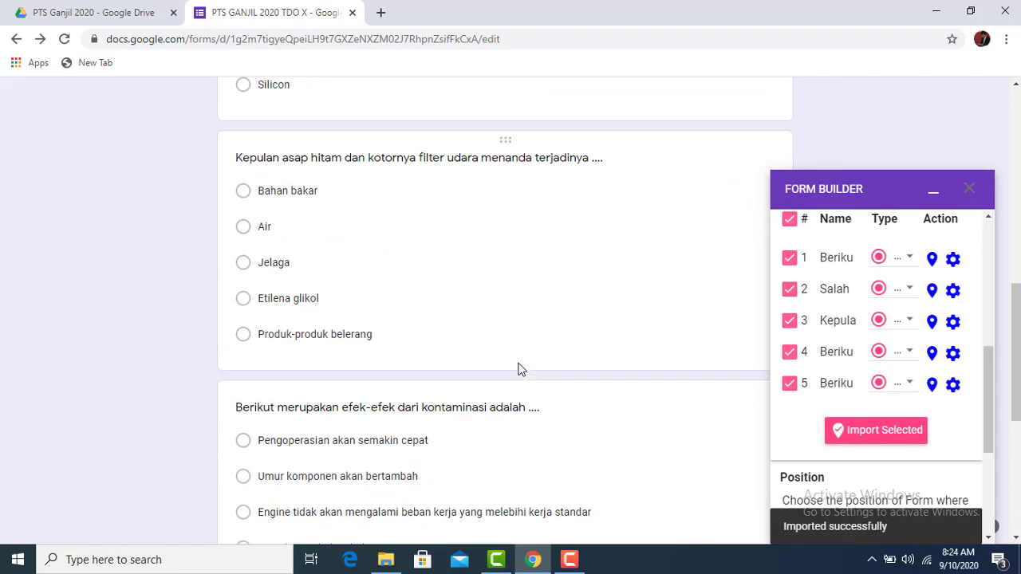
scroll(523, 359, down, 9)
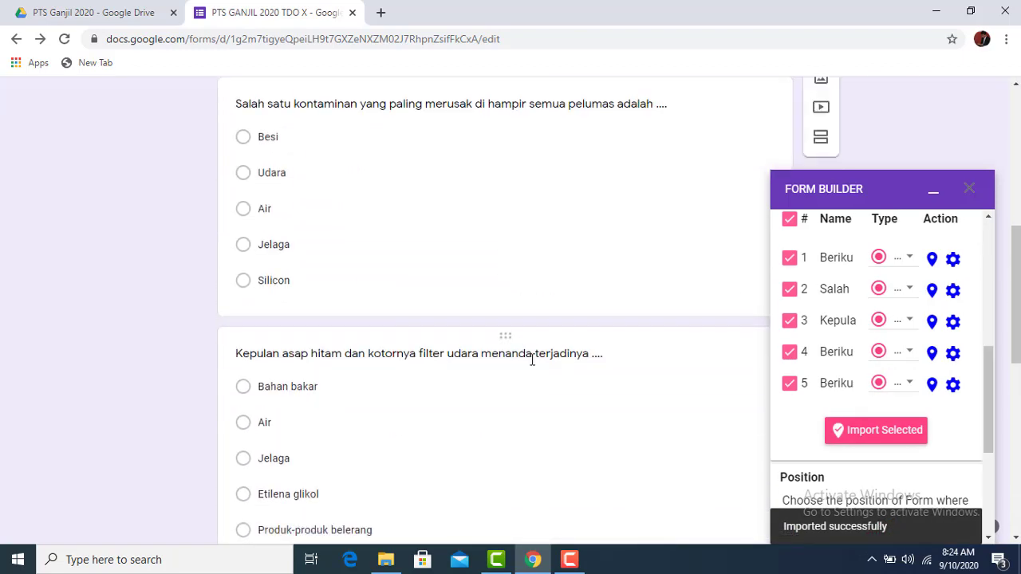
scroll(915, 380, down, 3)
scroll(609, 319, down, 3)
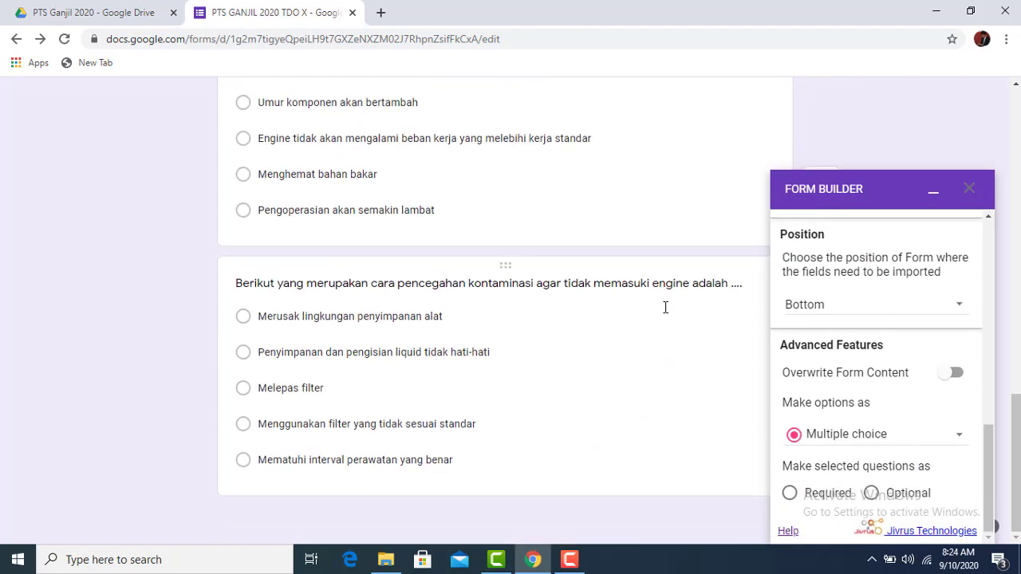
scroll(535, 380, up, 10)
scroll(932, 392, up, 5)
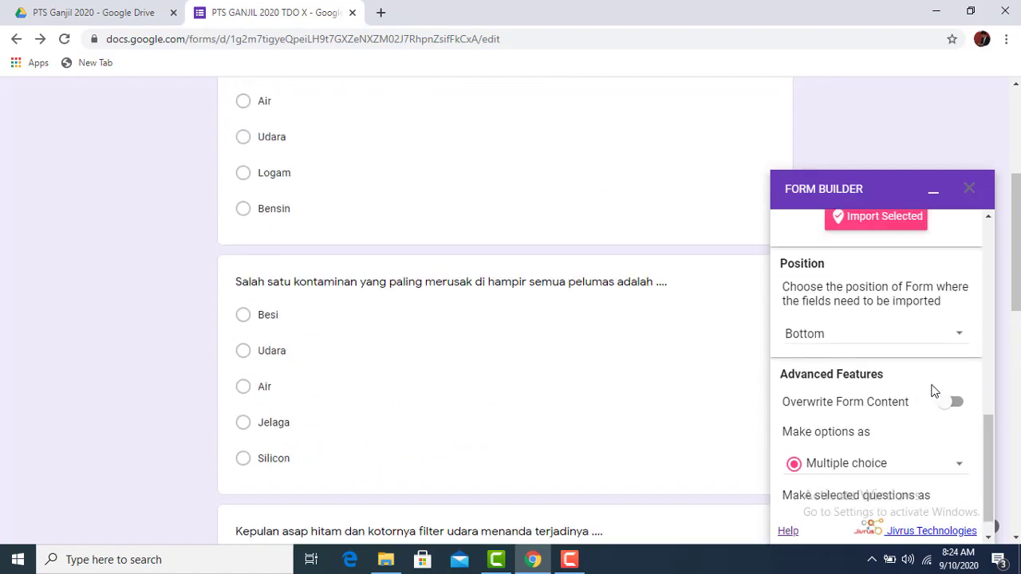
scroll(935, 390, up, 4)
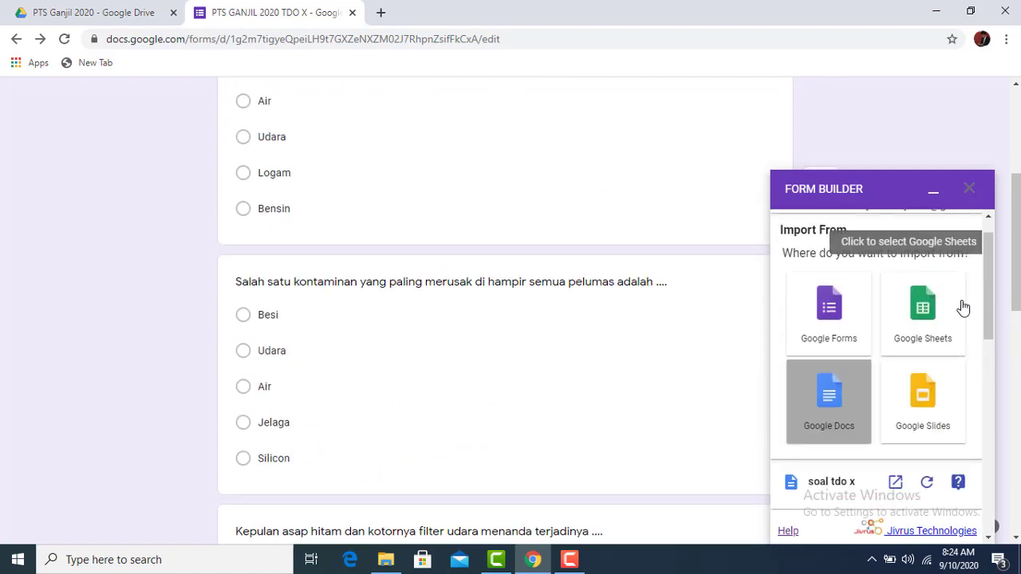
Close the Form Builder import panel
click(969, 193)
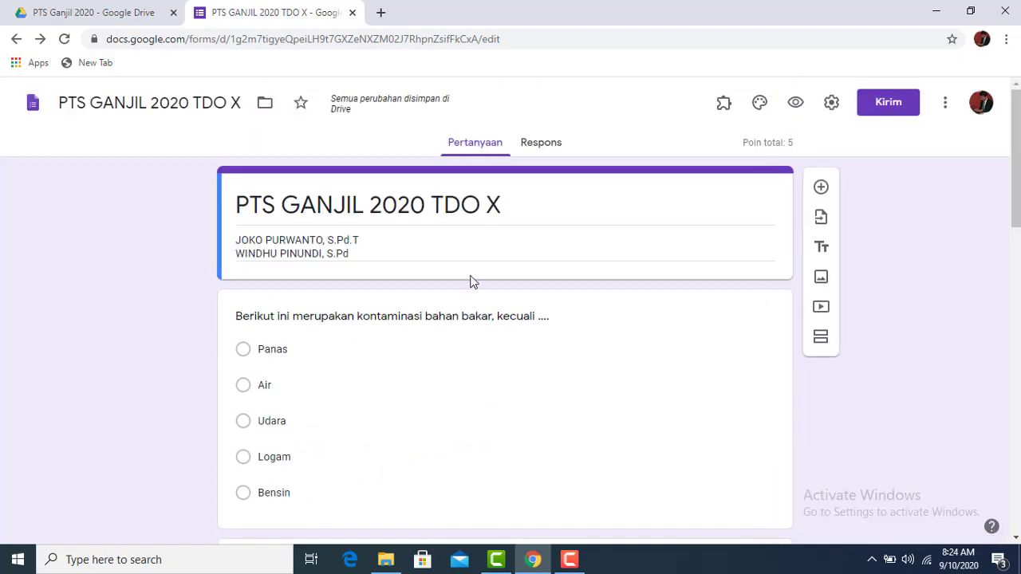
scroll(348, 303, down, 2)
scroll(554, 244, up, 2)
Add a new question titled 'Nama' below the form title
click(725, 272)
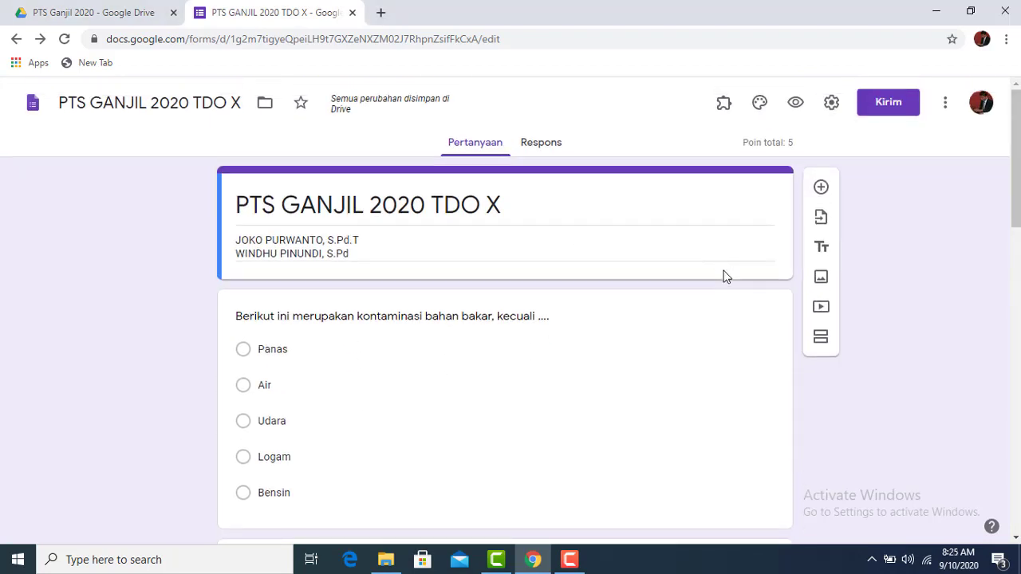
click(820, 188)
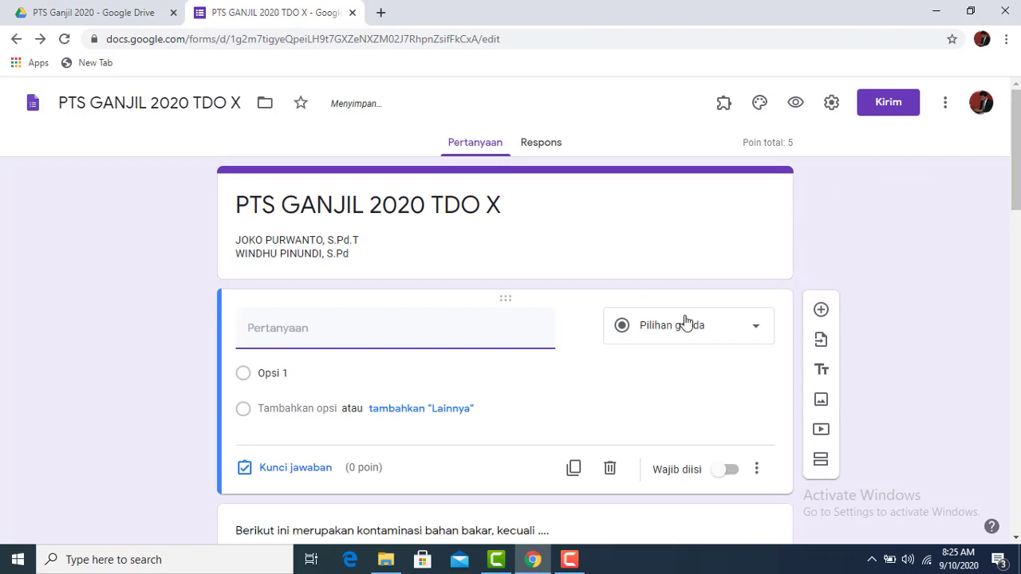
text(Nama)
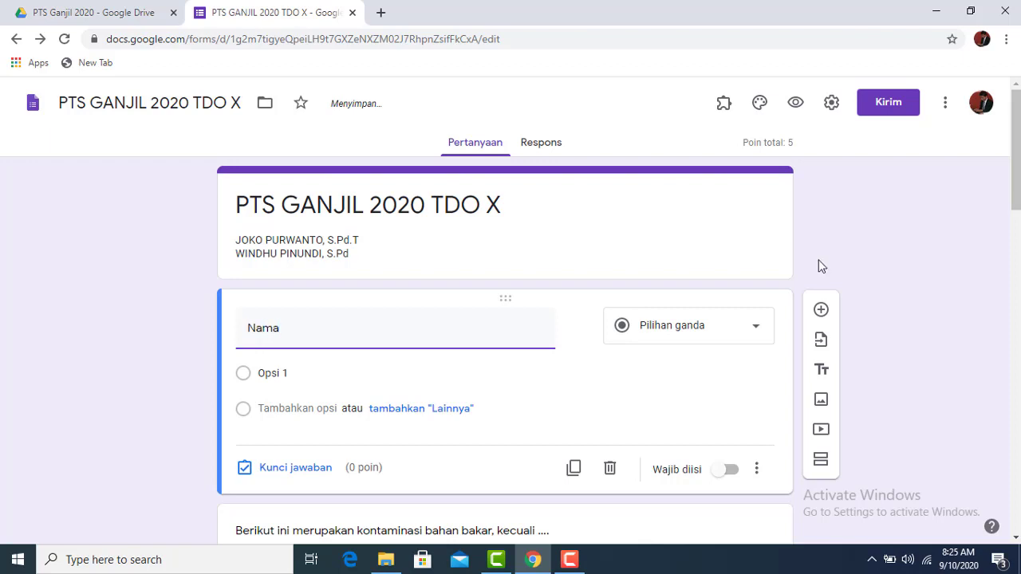
Make 'Nama' a required drop-down with option 'A', and add another blank question below it
click(747, 335)
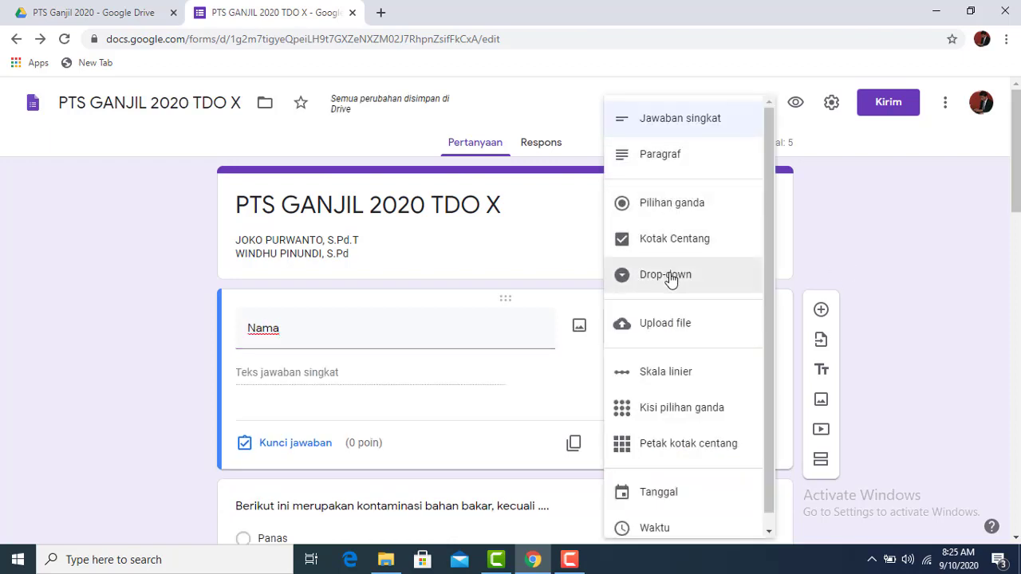
click(670, 275)
scroll(464, 335, down, 2)
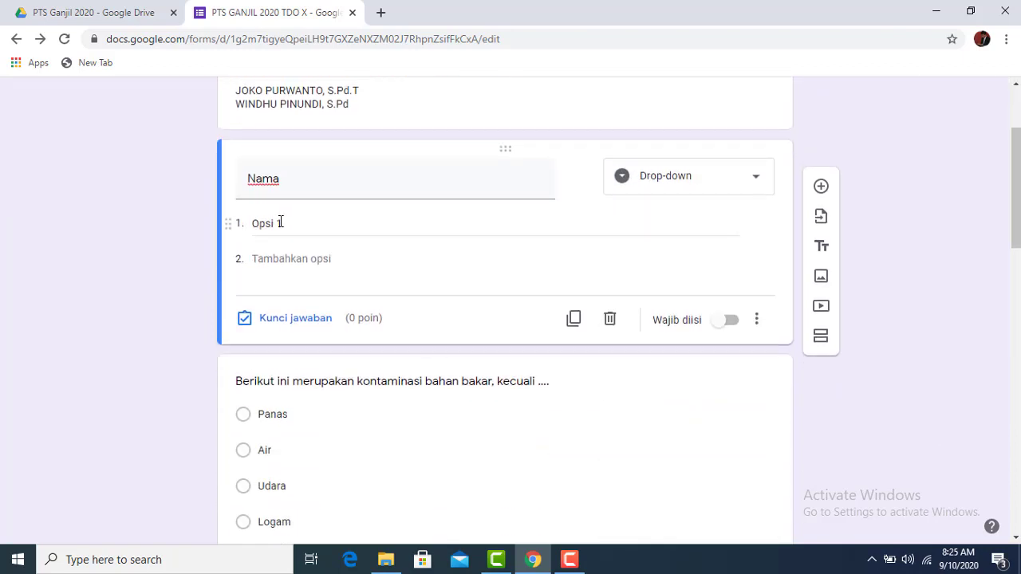
click(280, 222)
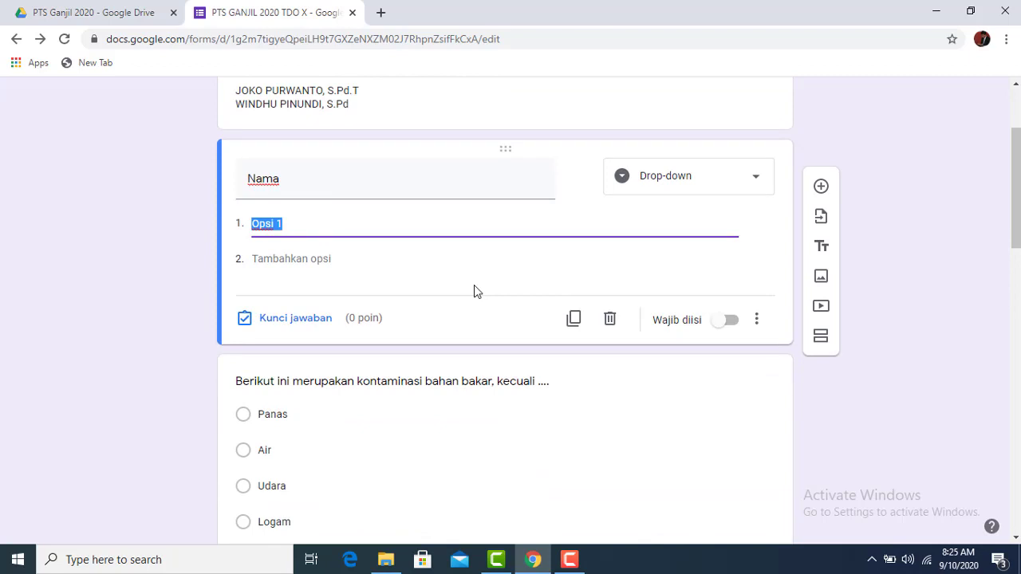
text(A)
click(728, 320)
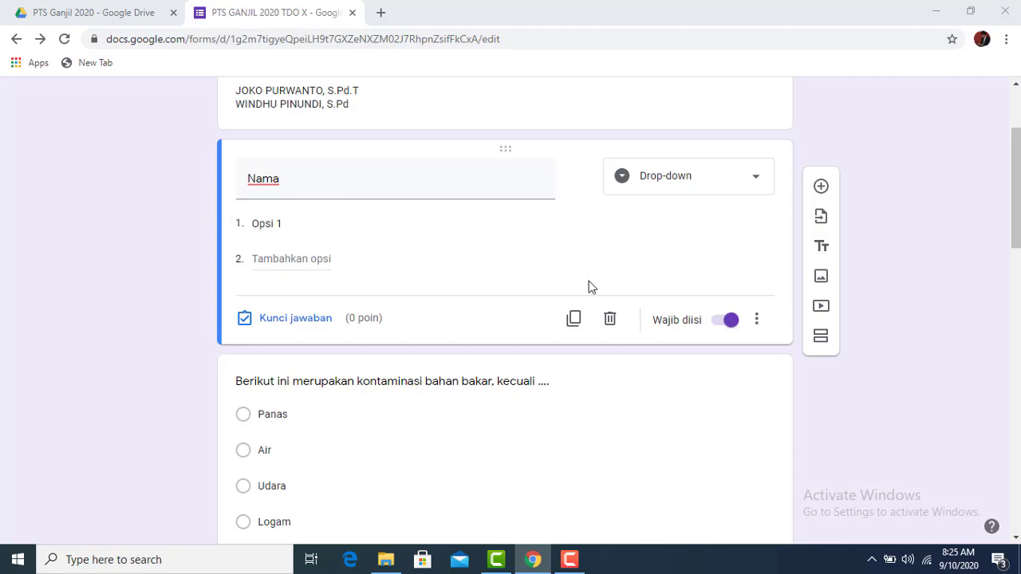
click(788, 307)
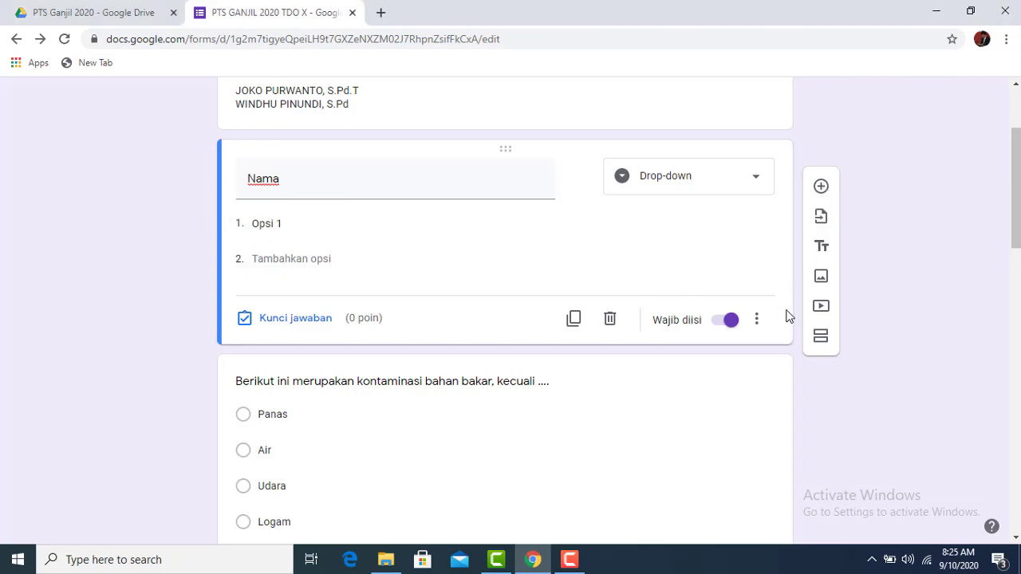
click(822, 190)
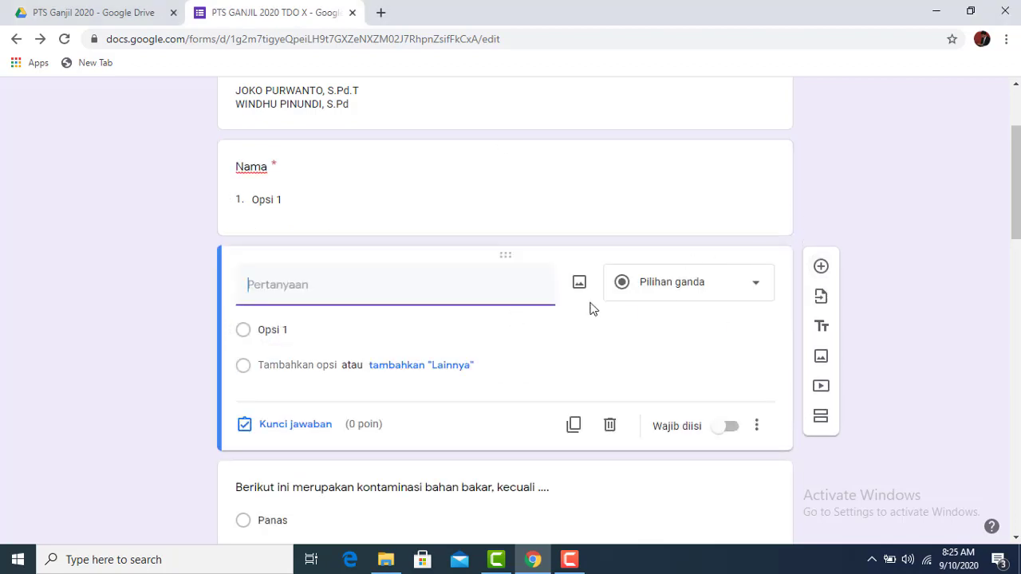
Set up 'Kelas' as a required drop-down with options 'X tkr 1' and 'X tkr 2'
text(Kelas)
click(736, 294)
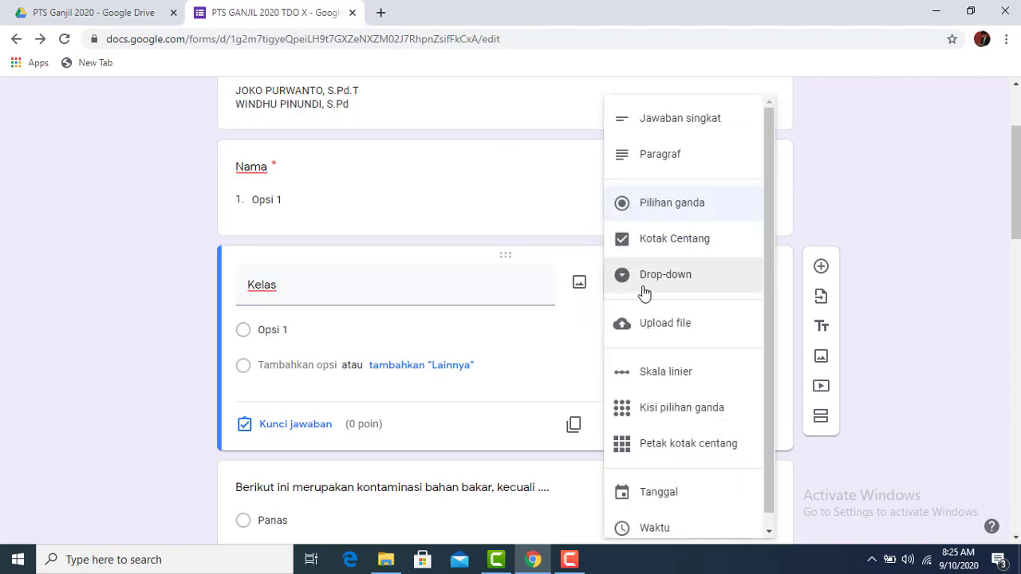
click(644, 292)
click(732, 426)
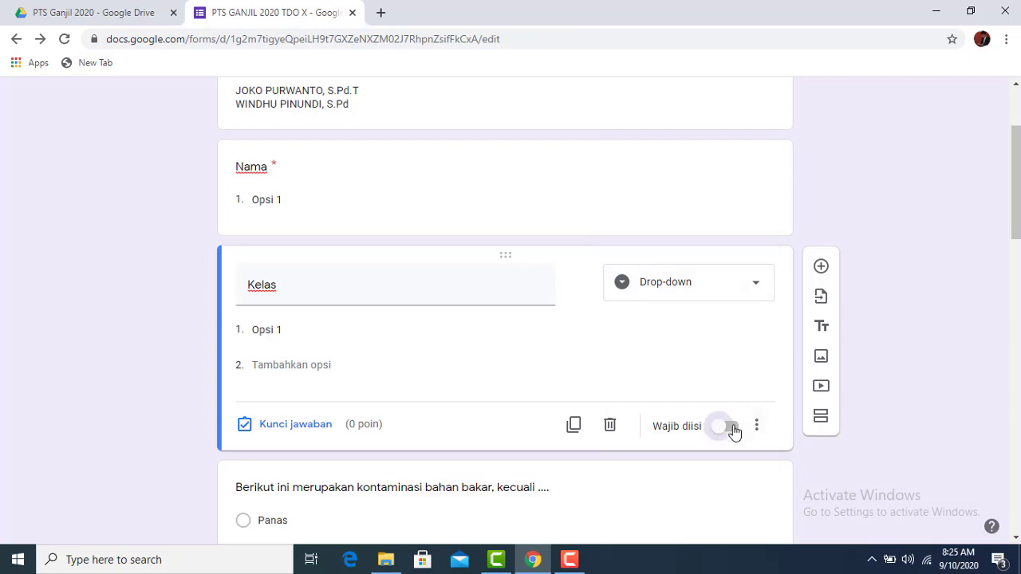
click(298, 331)
text(X tkr)
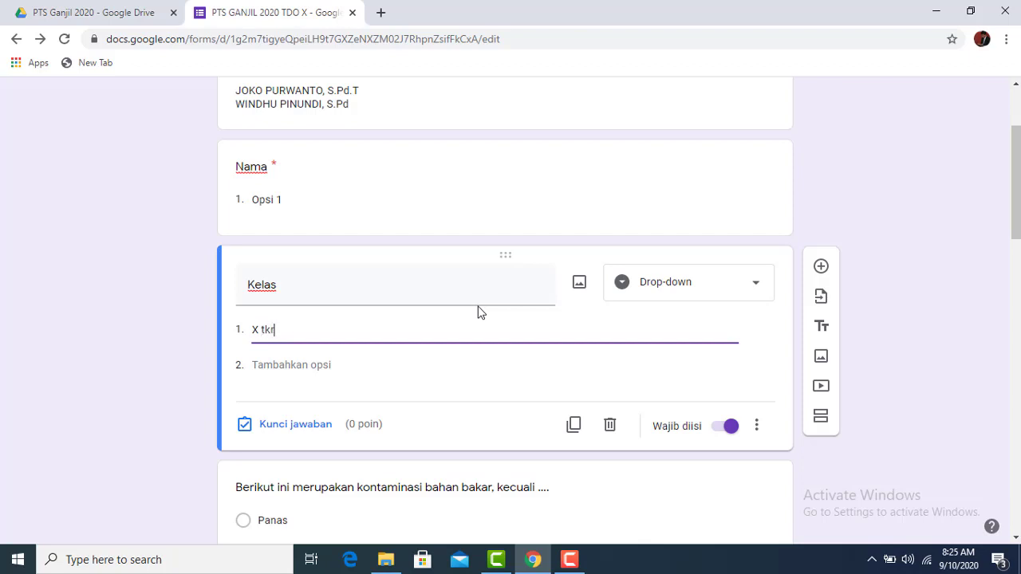
text( 1)
click(327, 364)
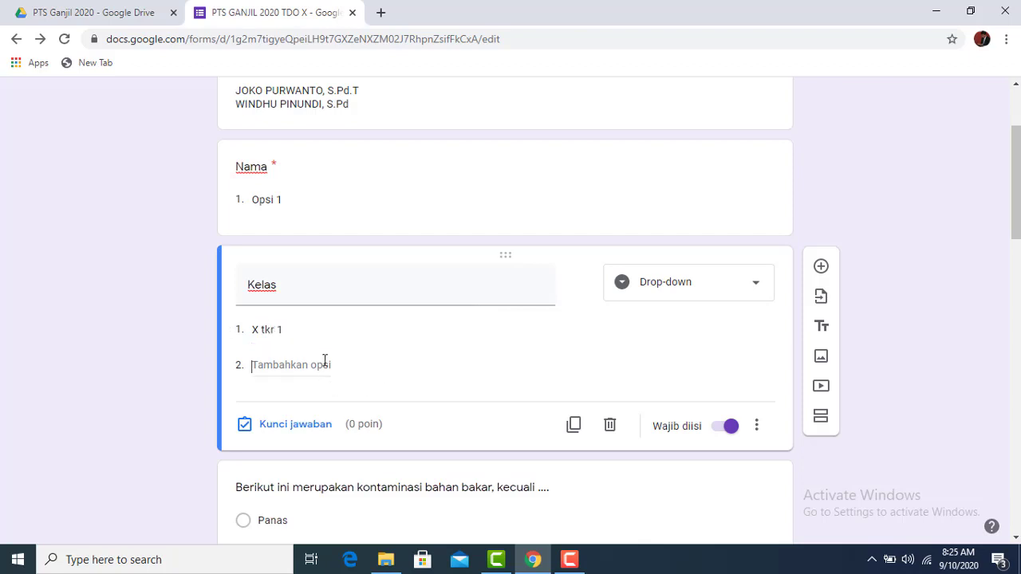
text(X tkr 2)
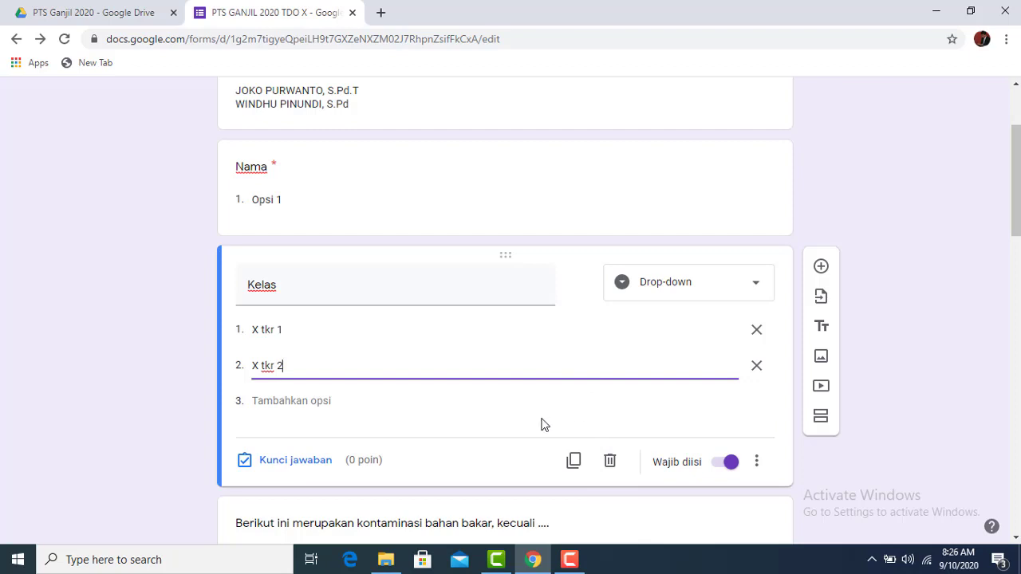
scroll(540, 417, down, 1)
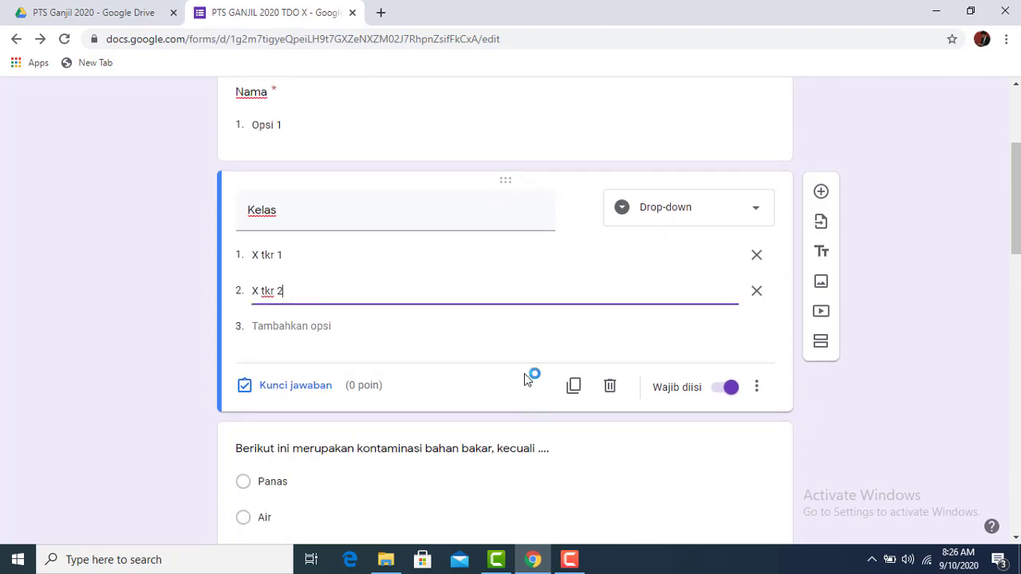
scroll(558, 372, down, 4)
scroll(742, 327, up, 7)
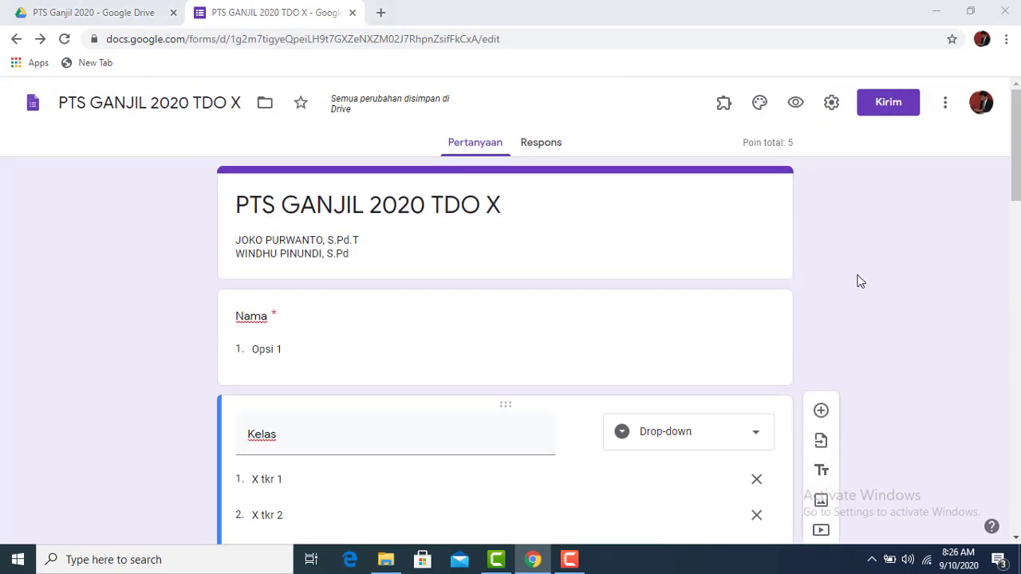
In quiz settings, keep quiz mode on and release grades immediately after each submission
click(831, 104)
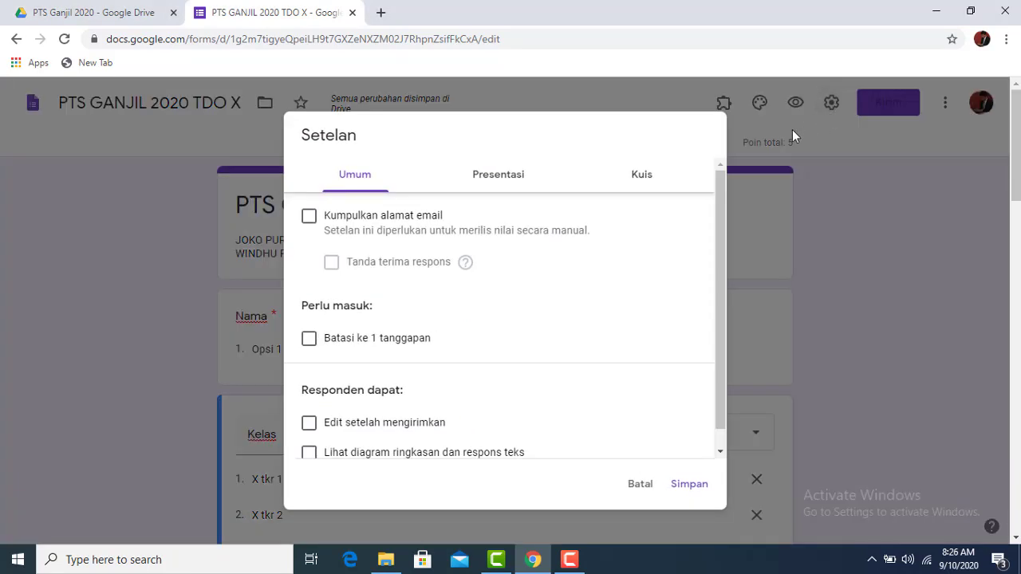
click(643, 180)
click(317, 213)
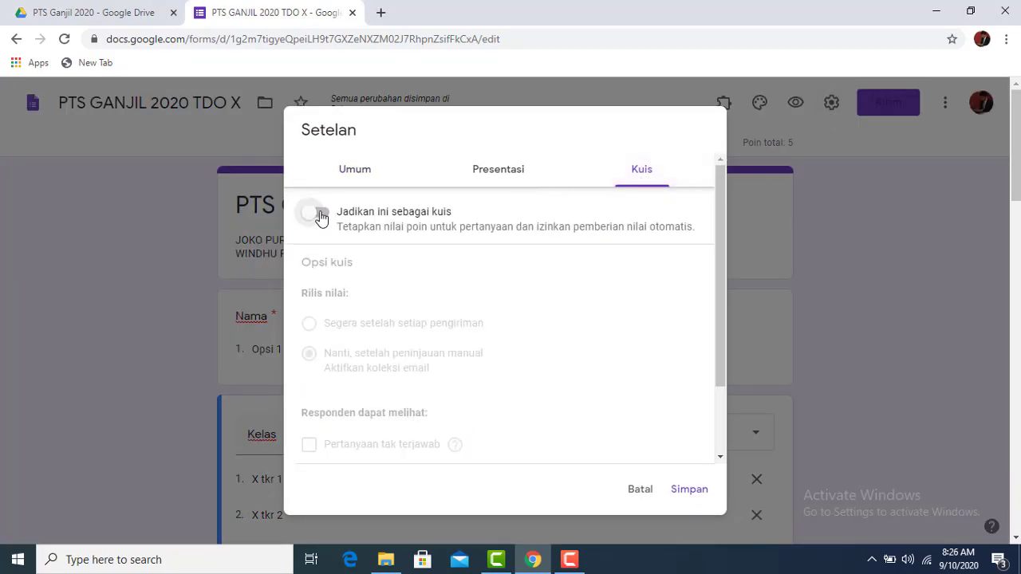
click(320, 216)
scroll(625, 310, down, 3)
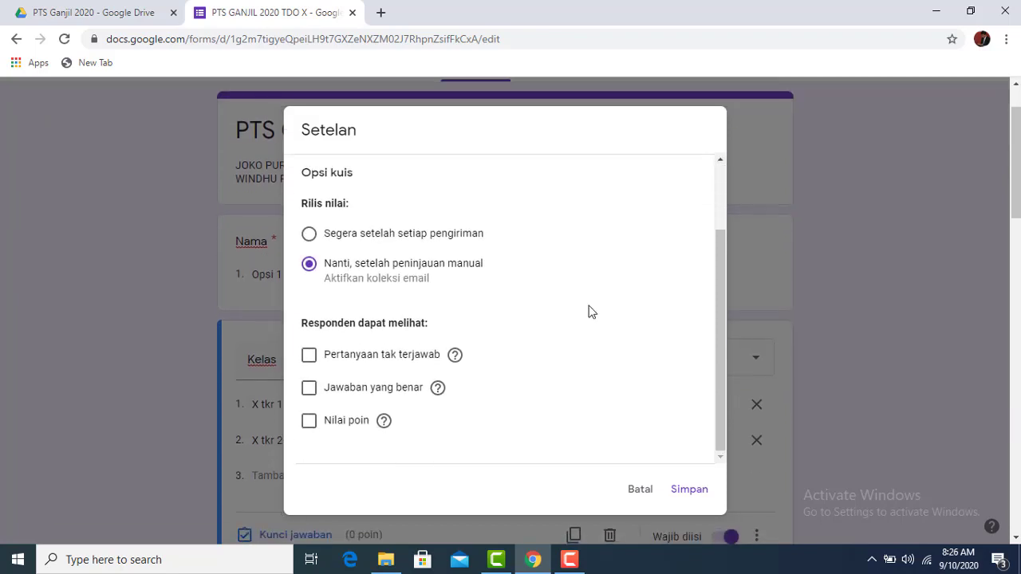
click(310, 239)
Leave missed questions, correct answers and point values hidden from respondents
scroll(386, 340, down, 1)
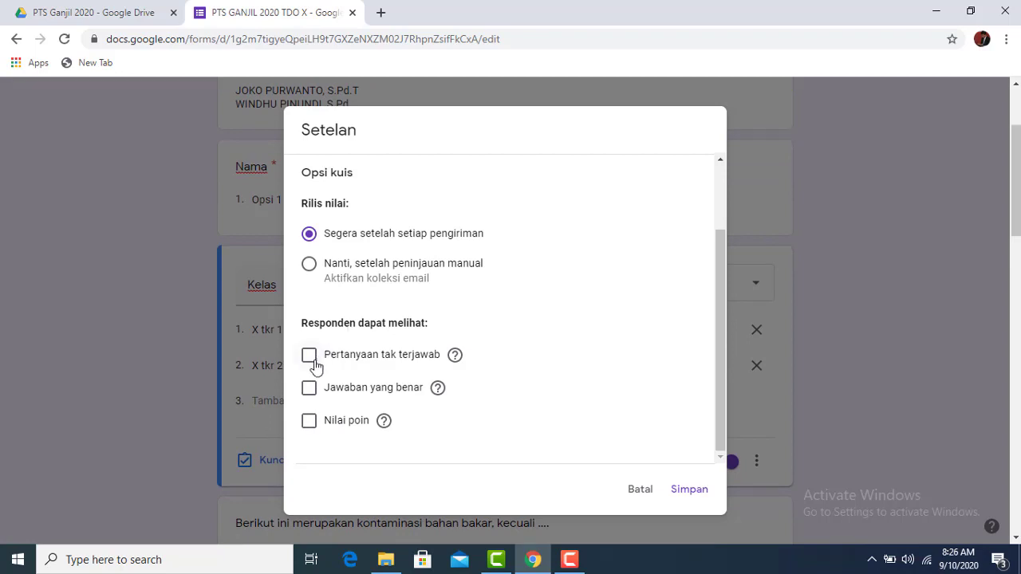
click(309, 422)
click(313, 424)
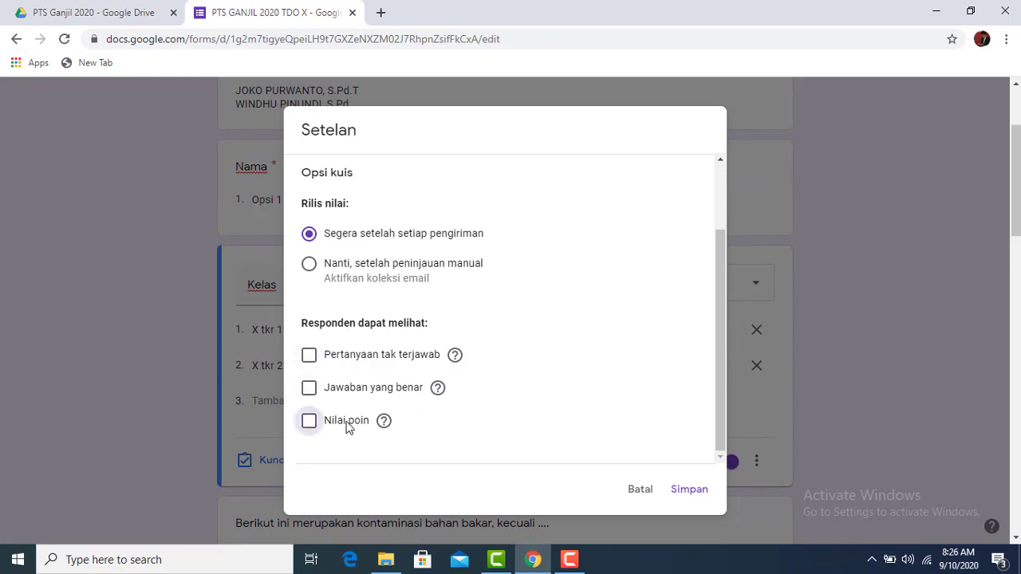
click(310, 396)
click(315, 391)
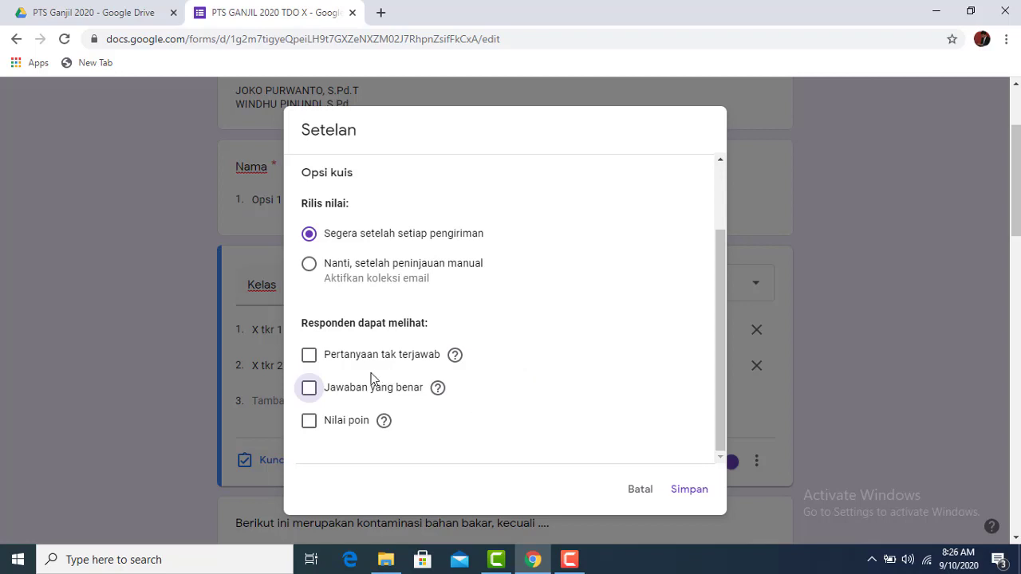
click(311, 357)
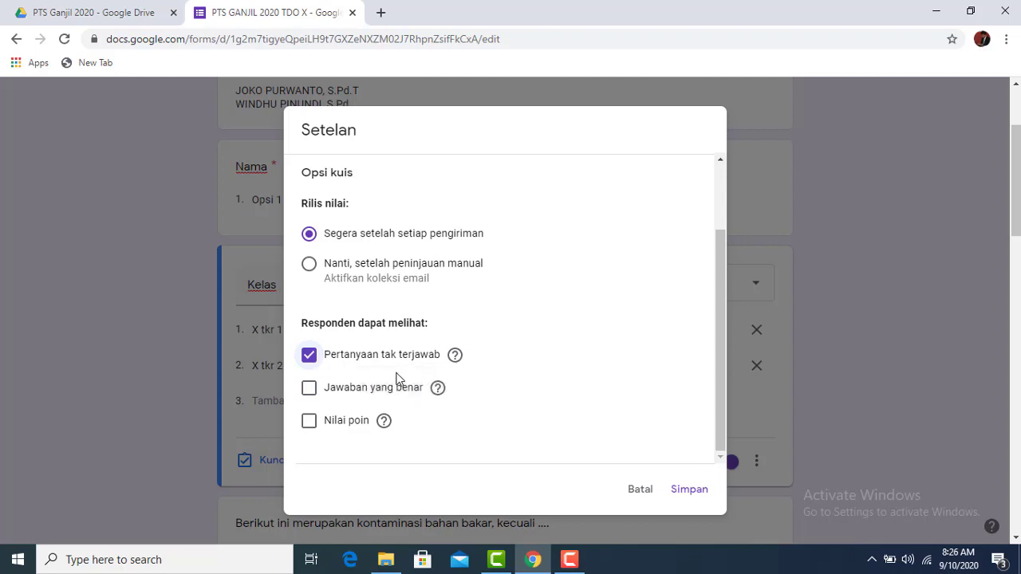
click(309, 356)
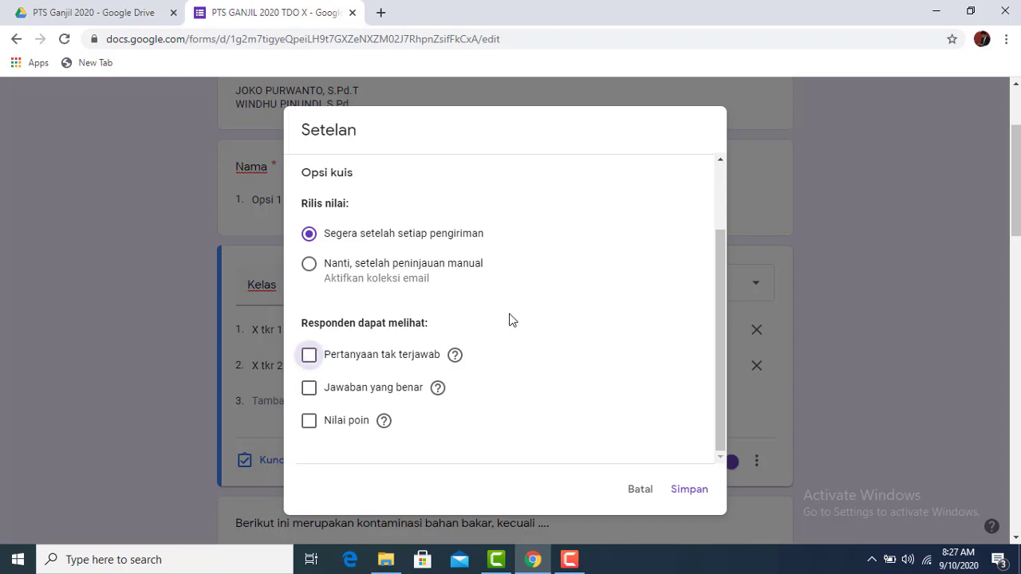
scroll(412, 276, up, 2)
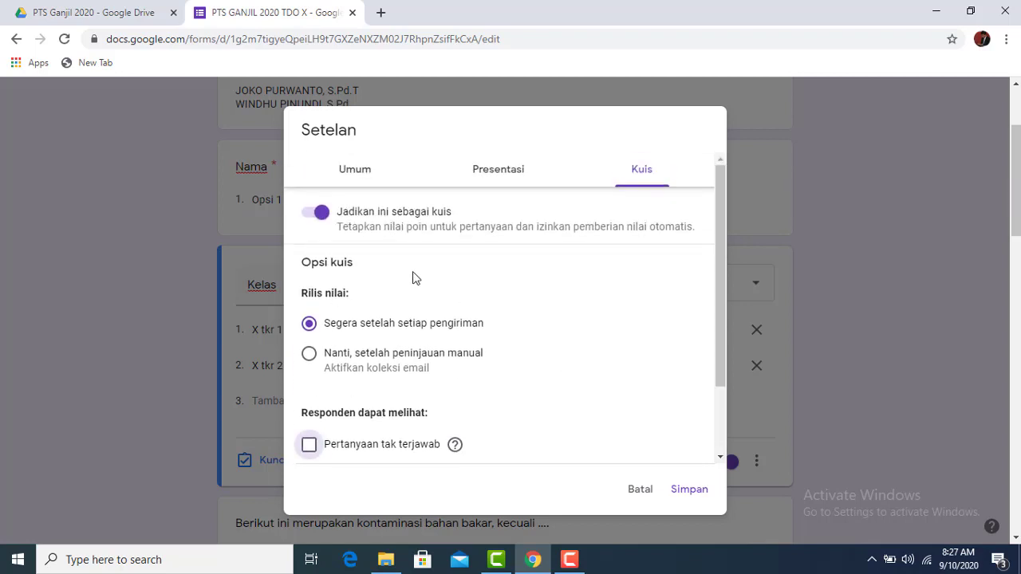
scroll(660, 399, down, 1)
scroll(392, 116, up, 2)
scroll(512, 229, up, 1)
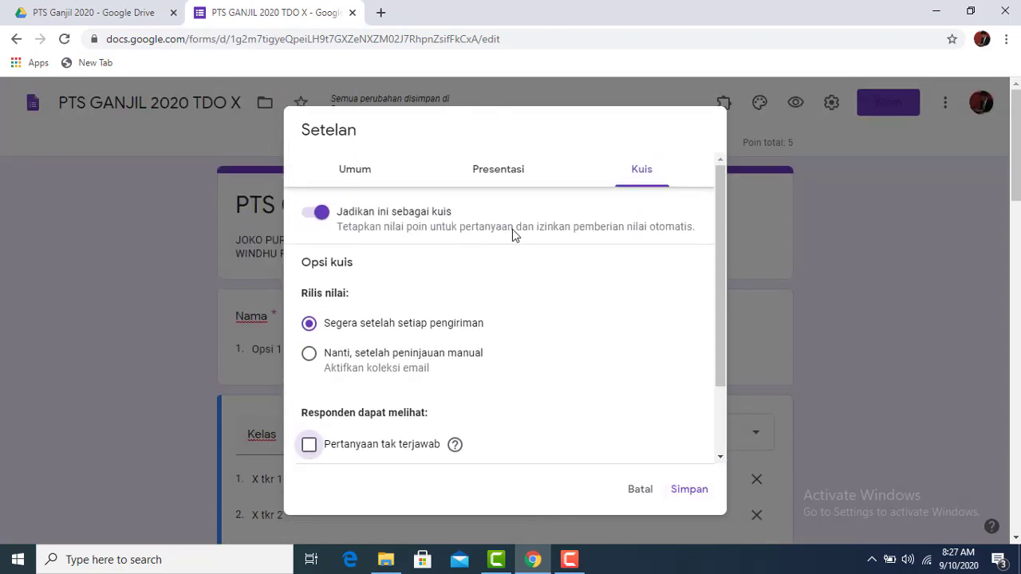
Review the Presentation (Presentasi) settings tab
click(501, 170)
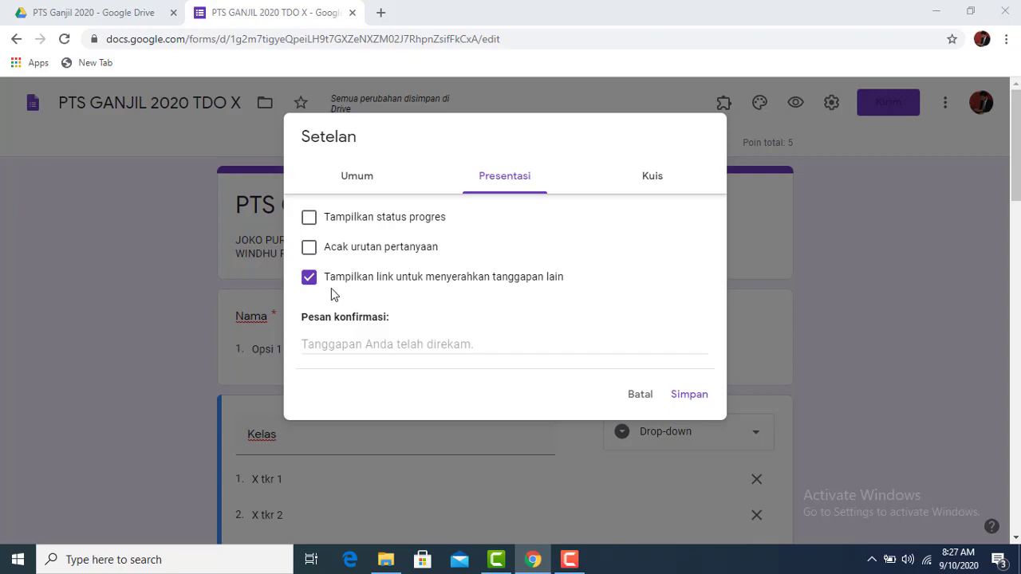
scroll(440, 287, down, 2)
scroll(440, 287, up, 2)
On the General tab, limit each respondent to one response and save the settings
click(375, 181)
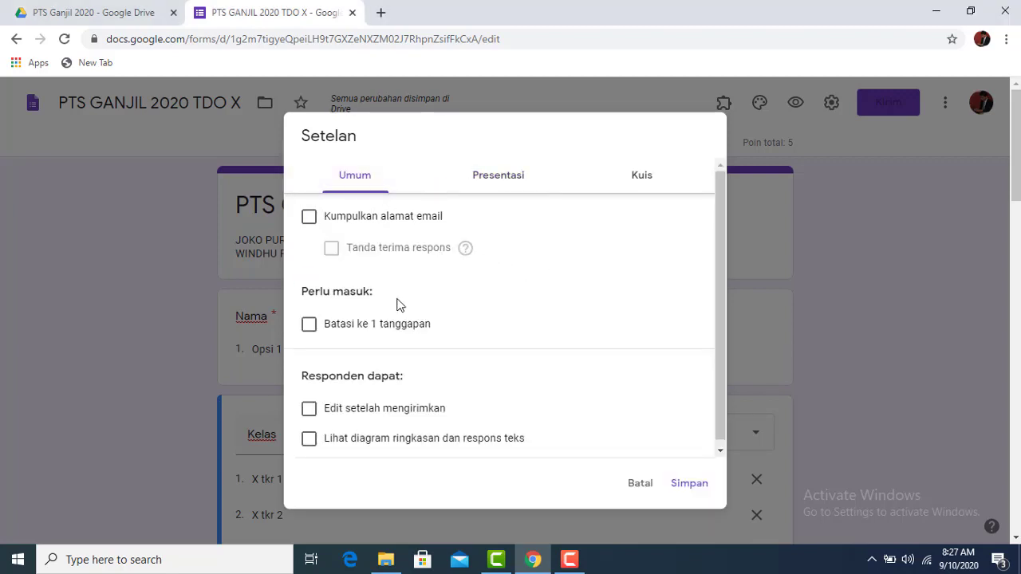
click(310, 327)
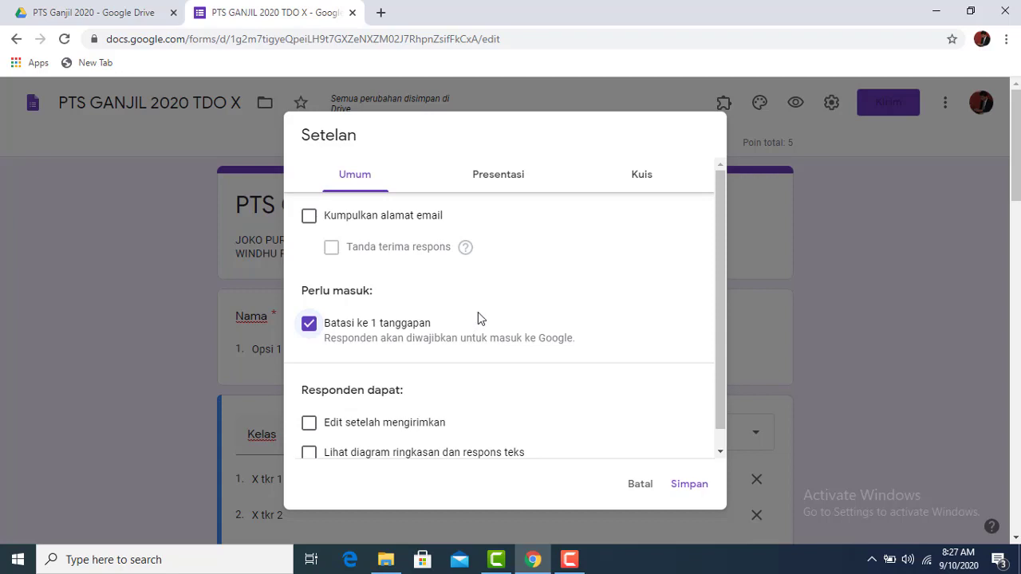
scroll(481, 313, down, 1)
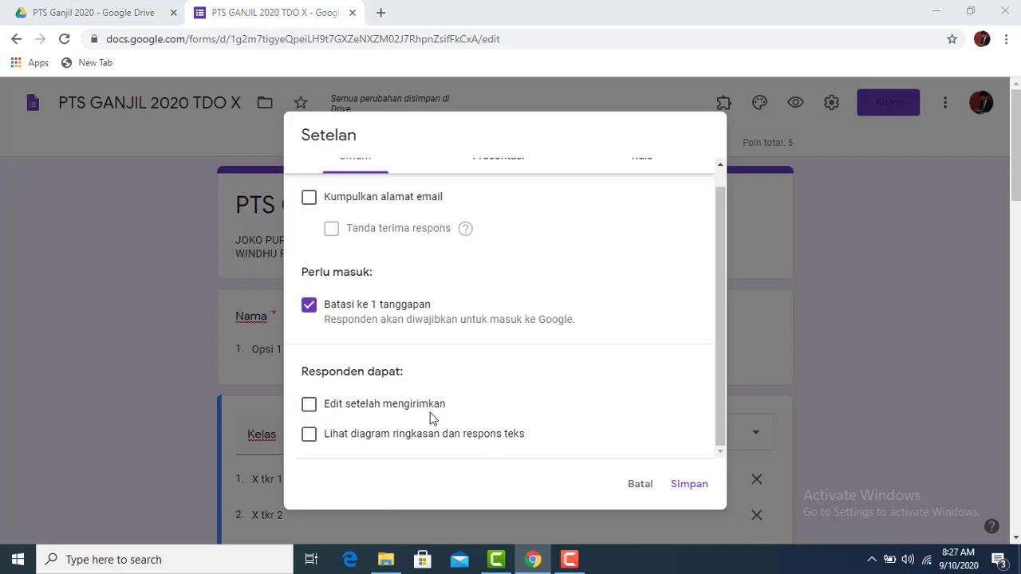
click(309, 406)
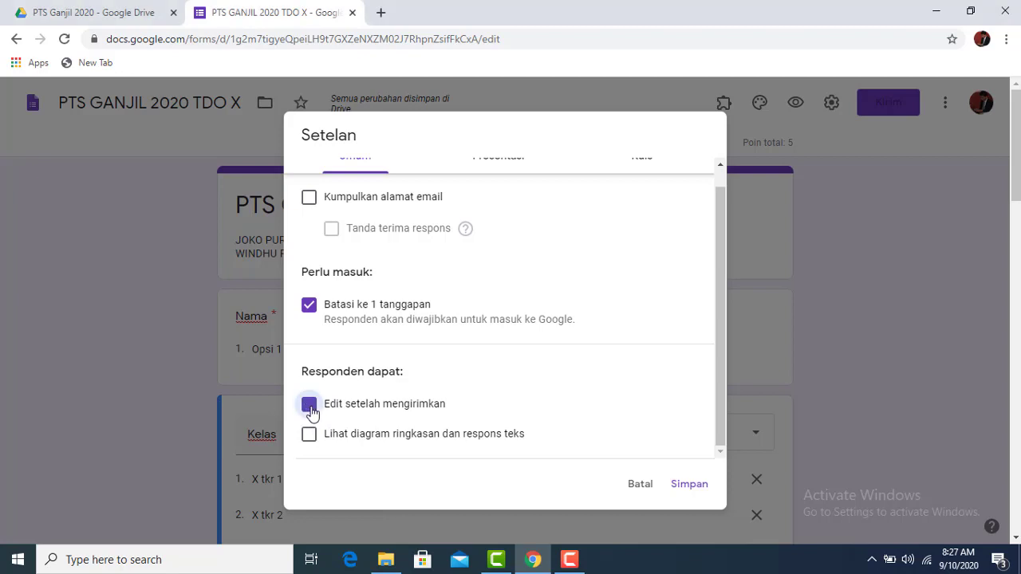
click(308, 405)
scroll(354, 317, up, 1)
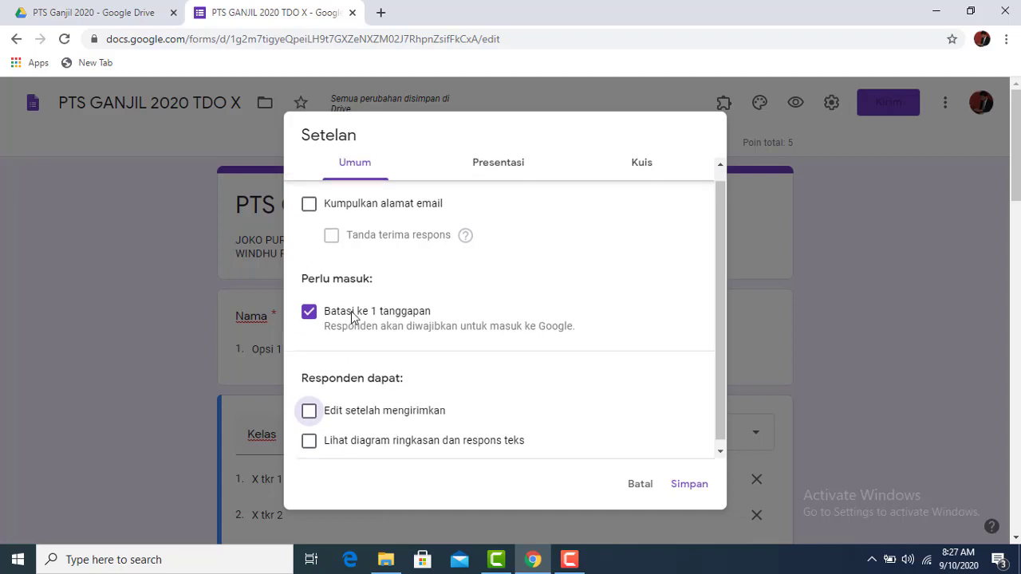
click(689, 484)
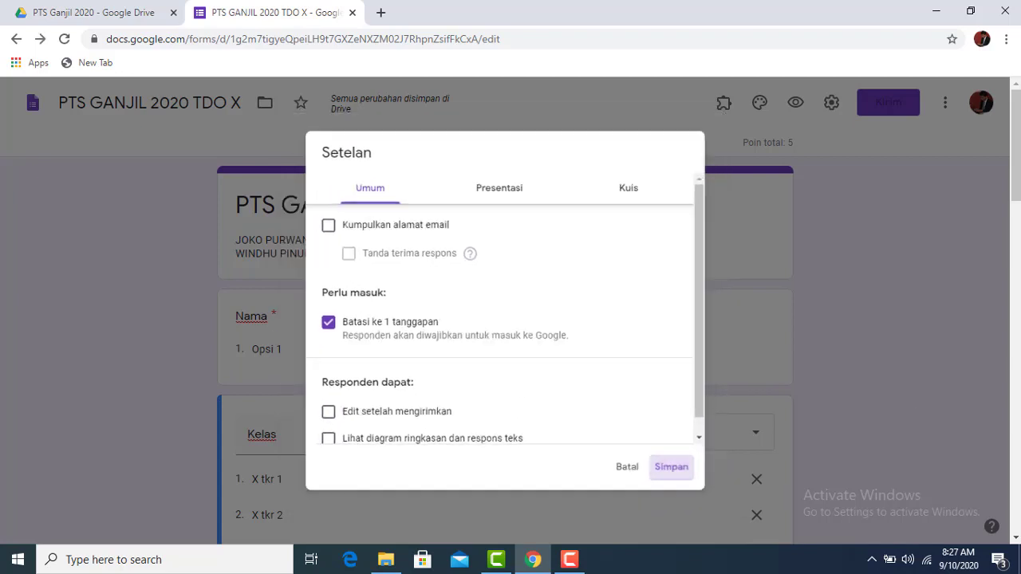
scroll(893, 292, down, 5)
Set the fuel contamination question's answer key to Bensin, worth 20 points
scroll(882, 319, down, 2)
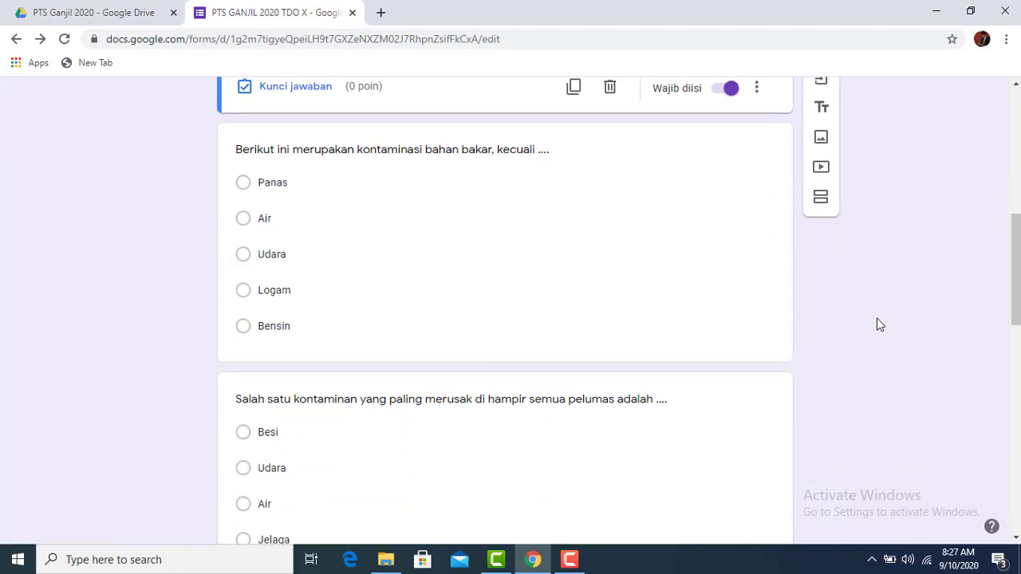
click(524, 325)
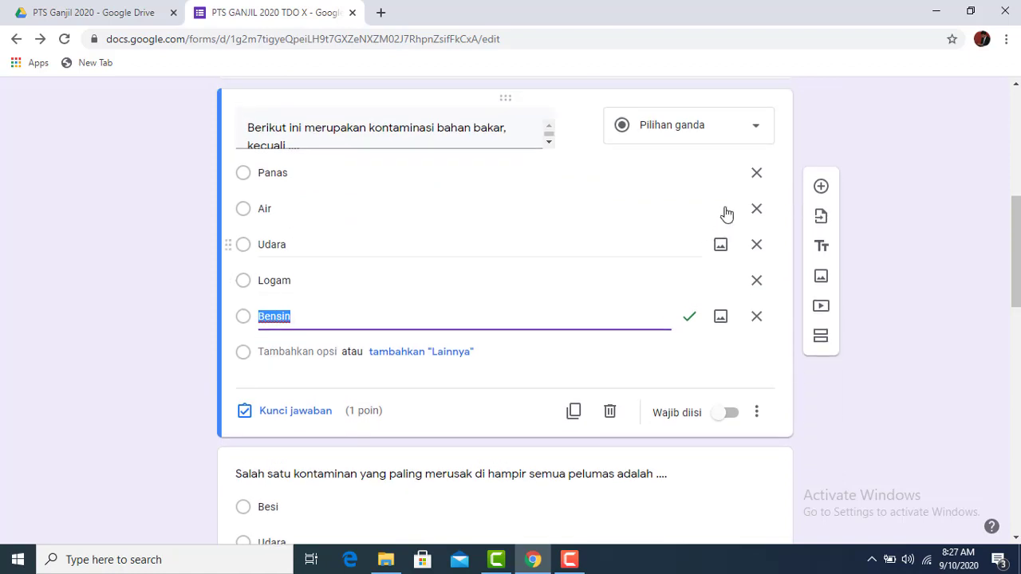
click(319, 415)
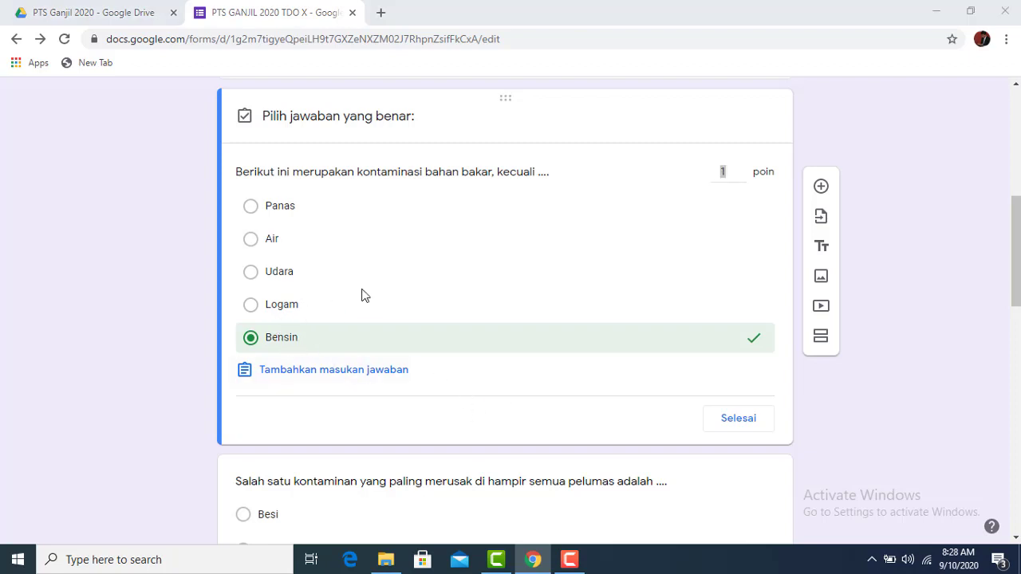
click(250, 306)
click(250, 340)
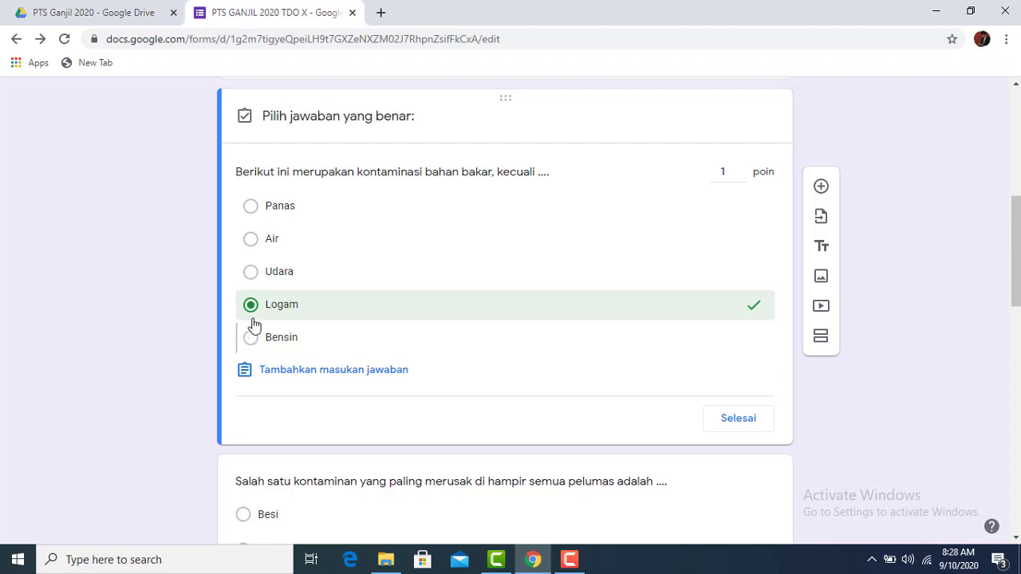
click(251, 307)
click(251, 338)
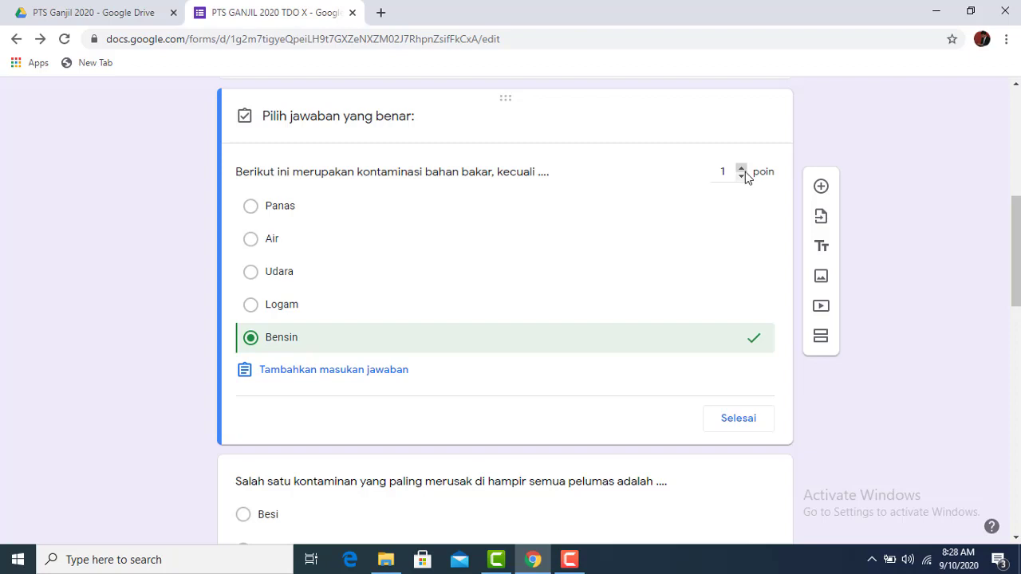
double_click(719, 171)
text(20)
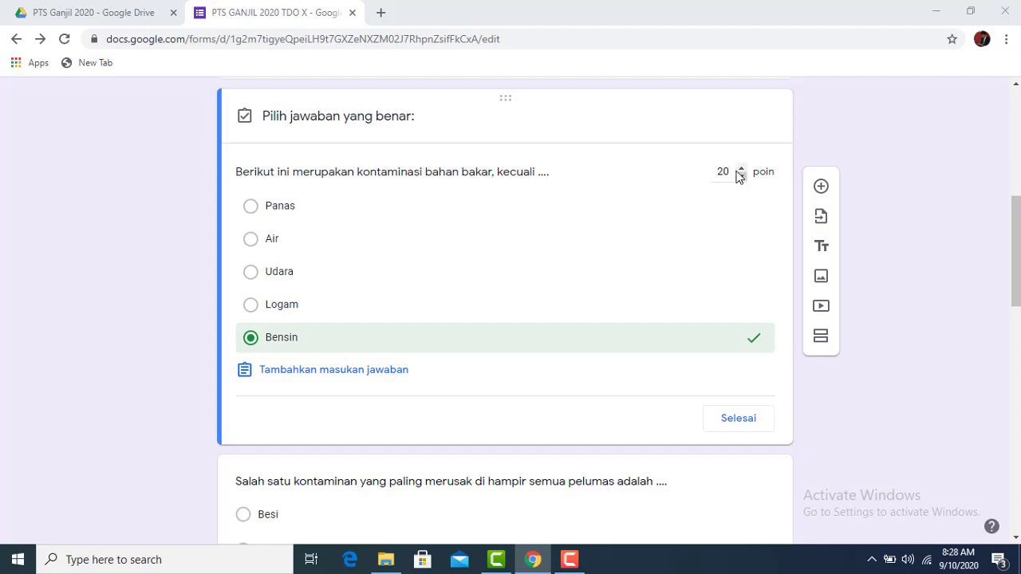
click(734, 172)
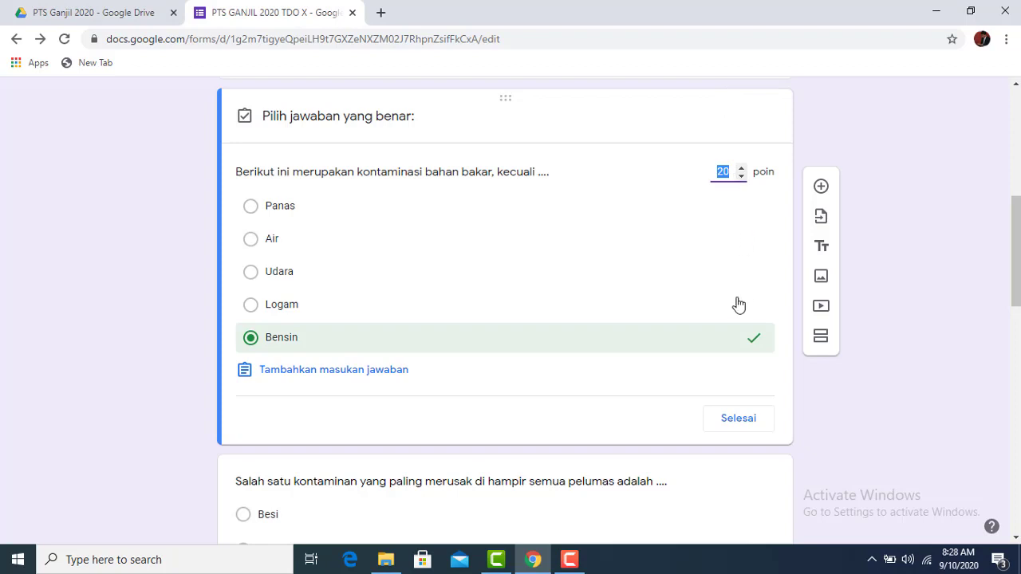
scroll(750, 415, down, 1)
click(738, 344)
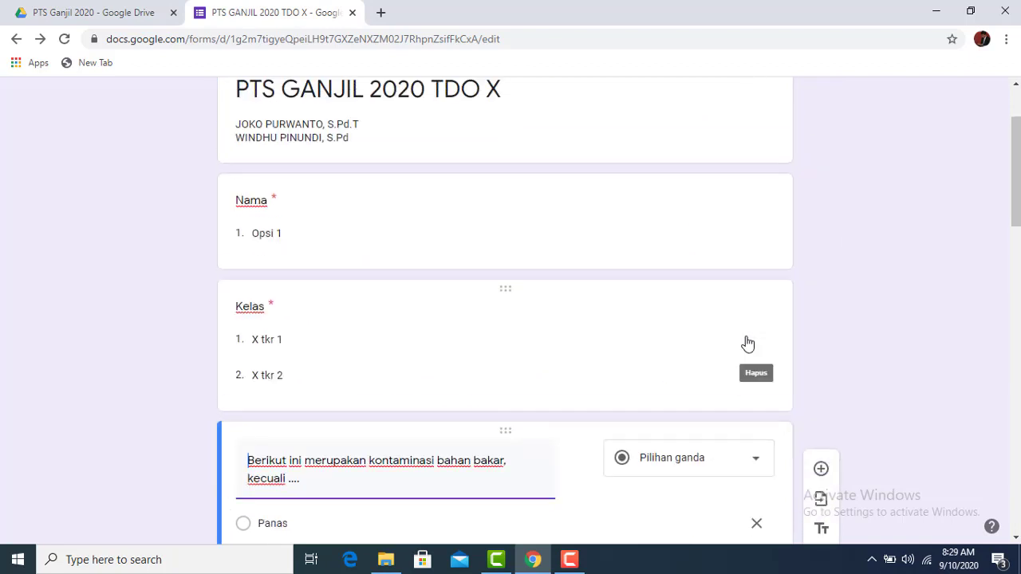
Turn on Wajib diisi (required) for the first question
scroll(751, 345, down, 3)
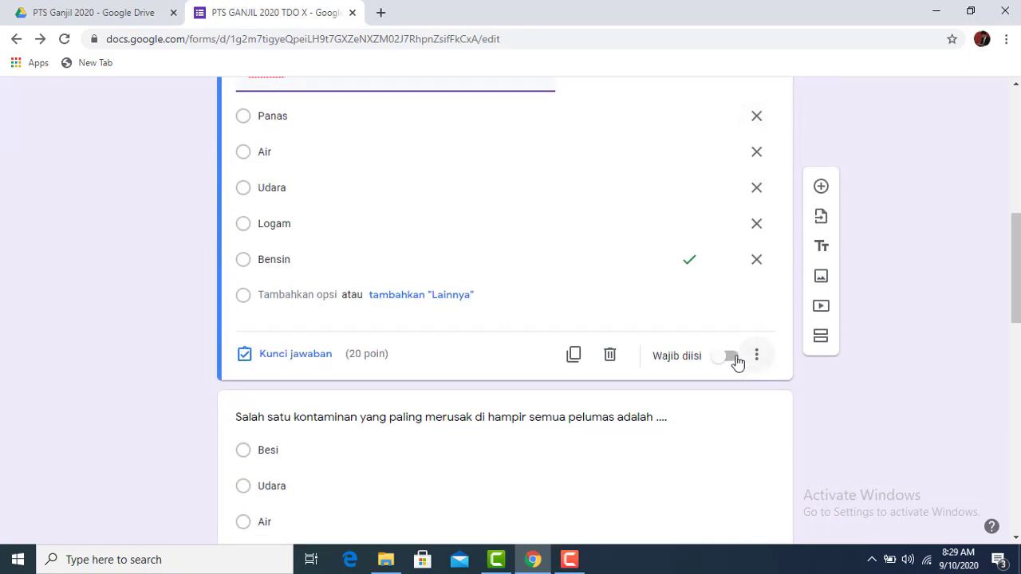
click(732, 359)
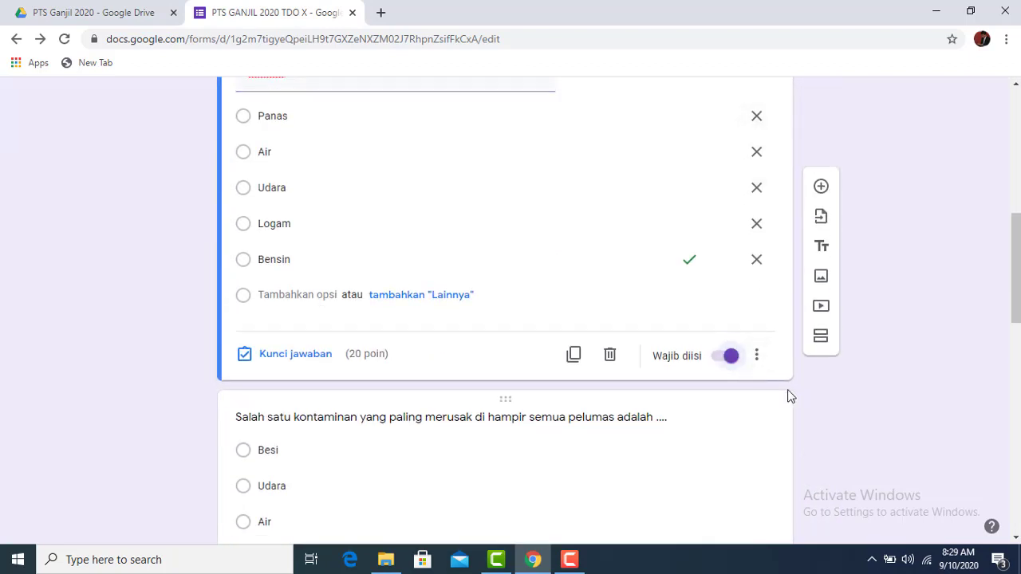
click(724, 362)
click(734, 360)
scroll(515, 364, down, 4)
Reopen the first question for editing and focus its title
click(403, 319)
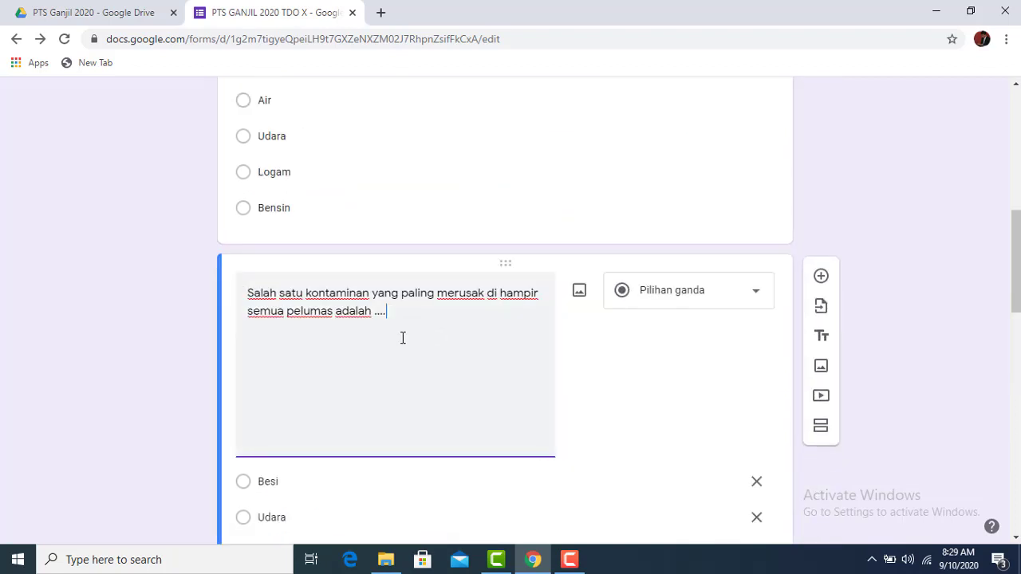
scroll(342, 389, down, 4)
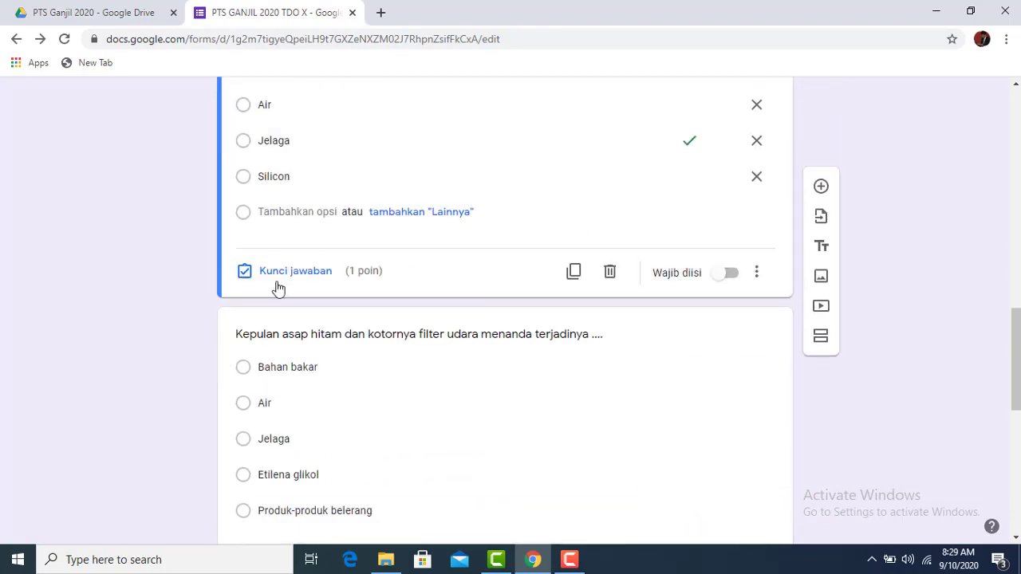
scroll(524, 275, up, 5)
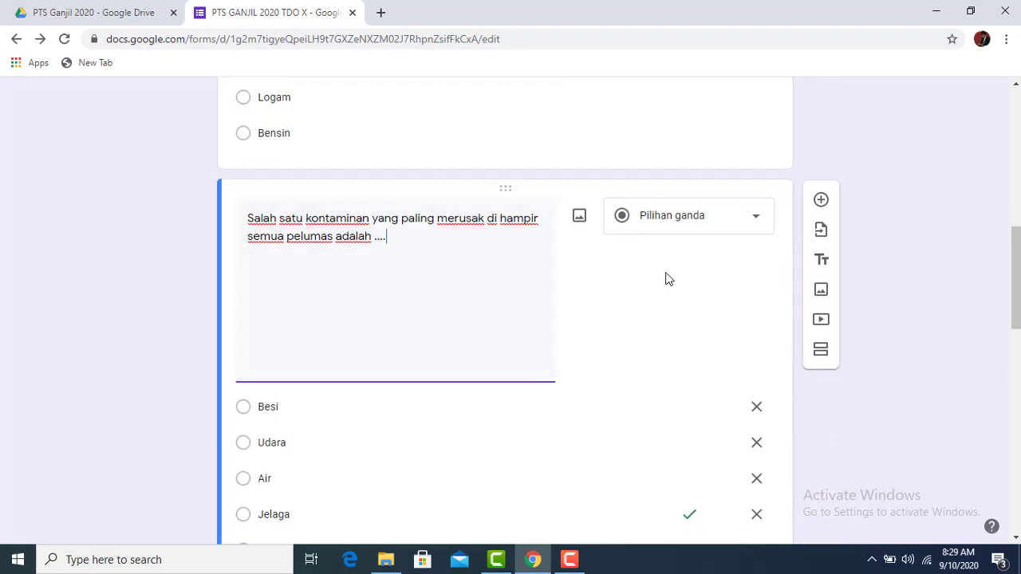
scroll(665, 279, up, 5)
click(634, 369)
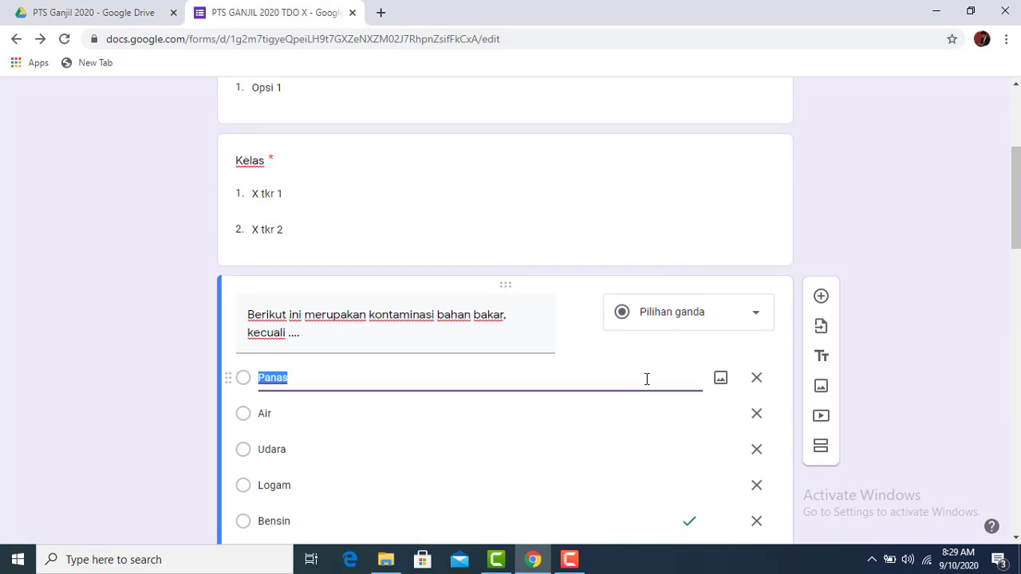
click(675, 445)
mouse_move(577, 203)
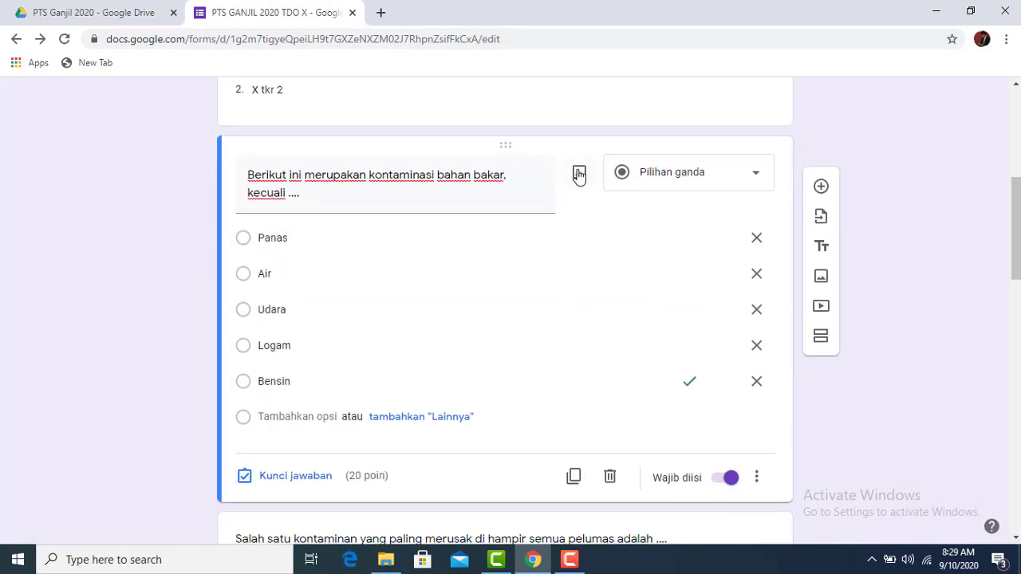
Start inserting an image into the first question and browse to Local Disk (D:)
click(580, 175)
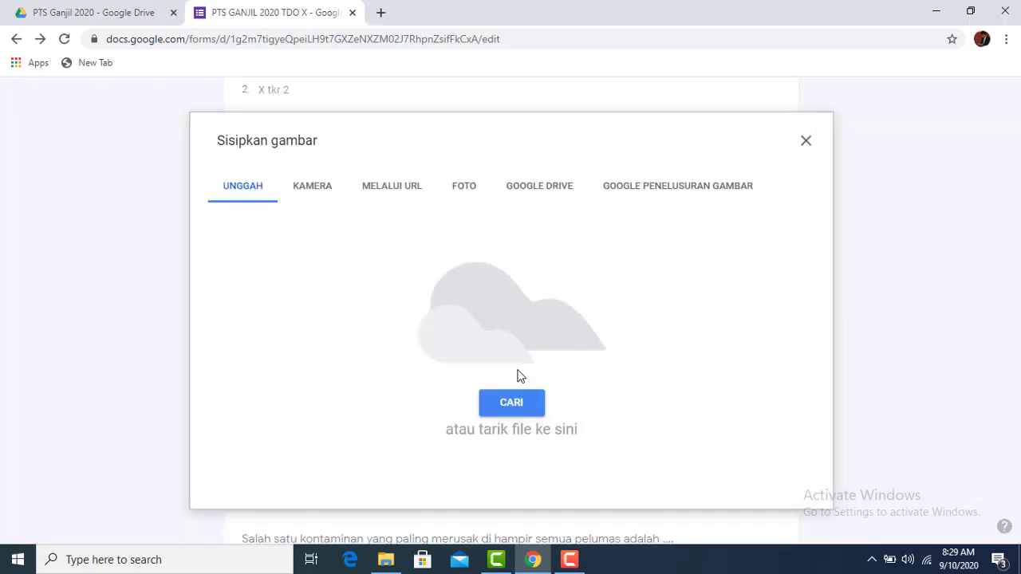
click(524, 408)
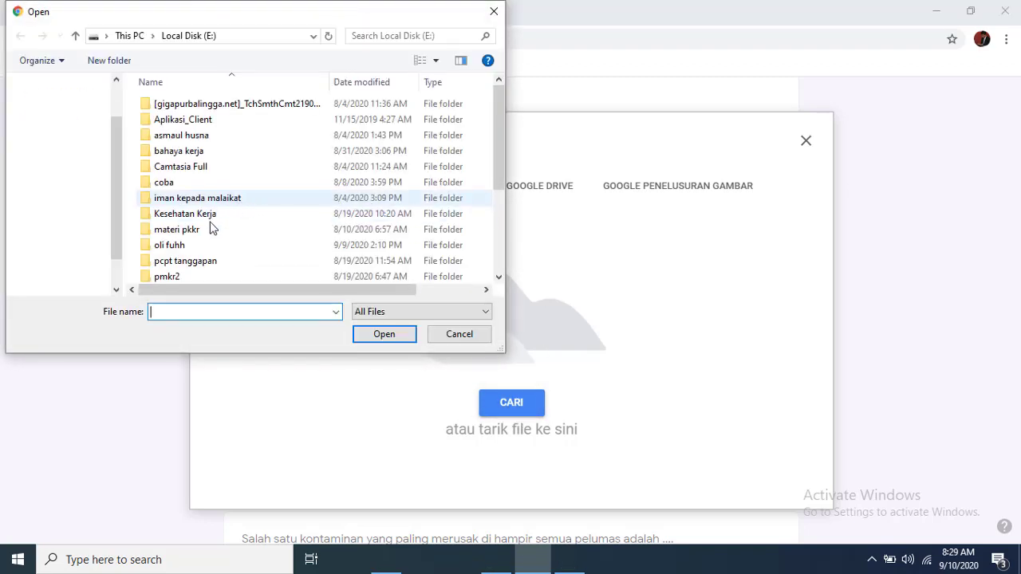
click(62, 177)
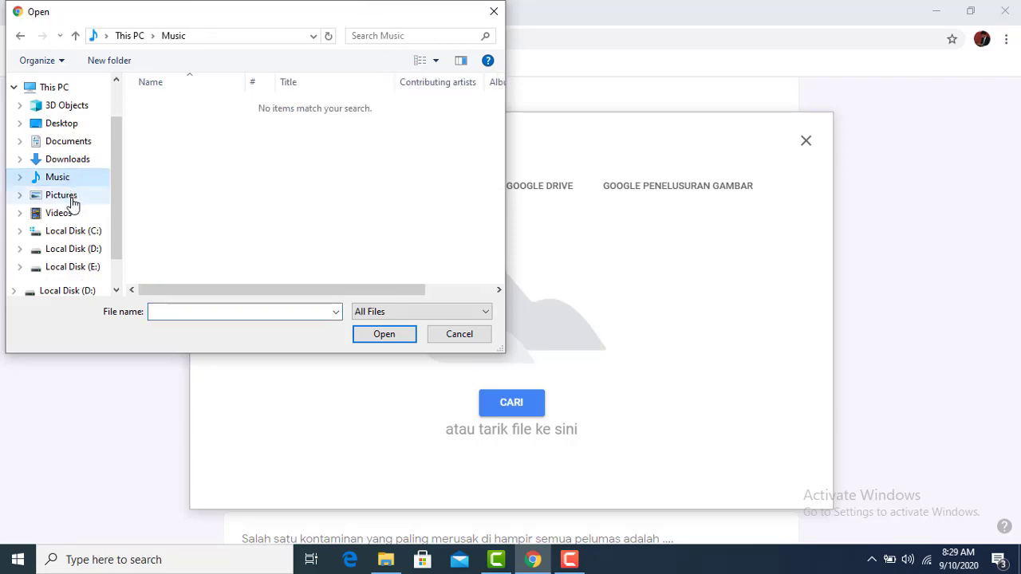
click(63, 197)
click(78, 267)
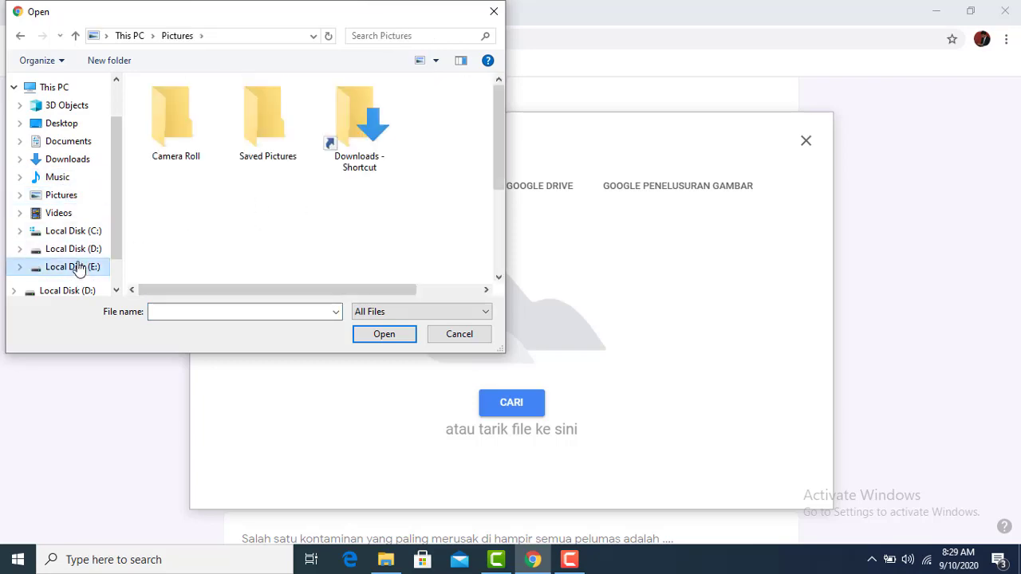
click(73, 249)
scroll(219, 214, down, 5)
scroll(220, 214, down, 15)
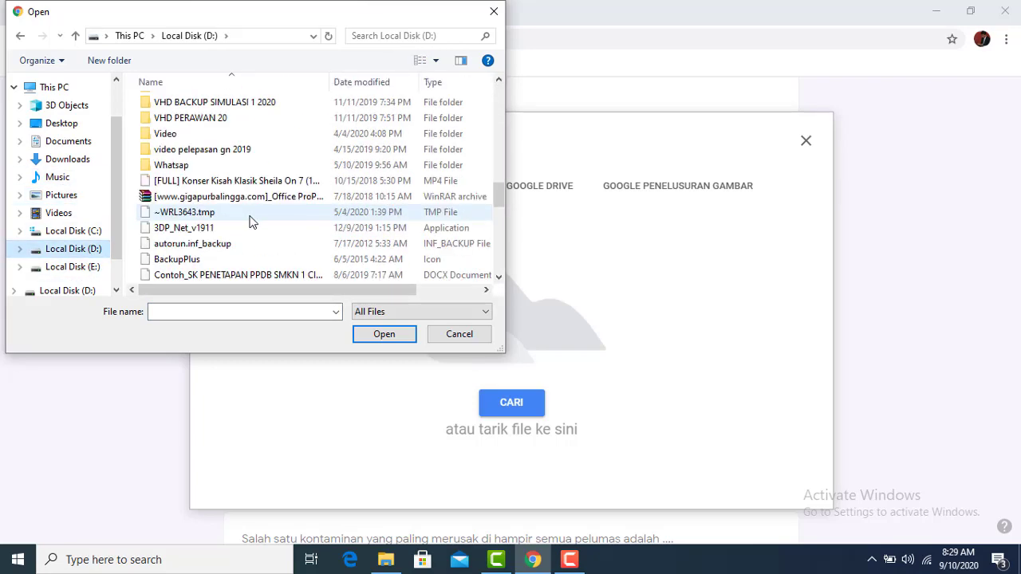
Switch the file picker to large icons and upload the photo IMG_4587
click(435, 60)
click(469, 44)
scroll(376, 210, down, 10)
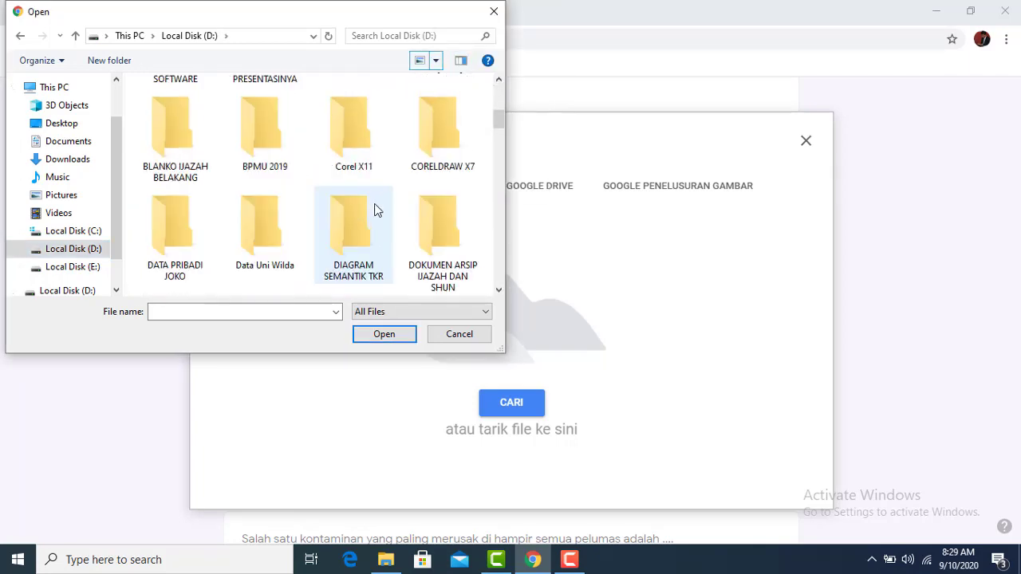
scroll(393, 208, down, 5)
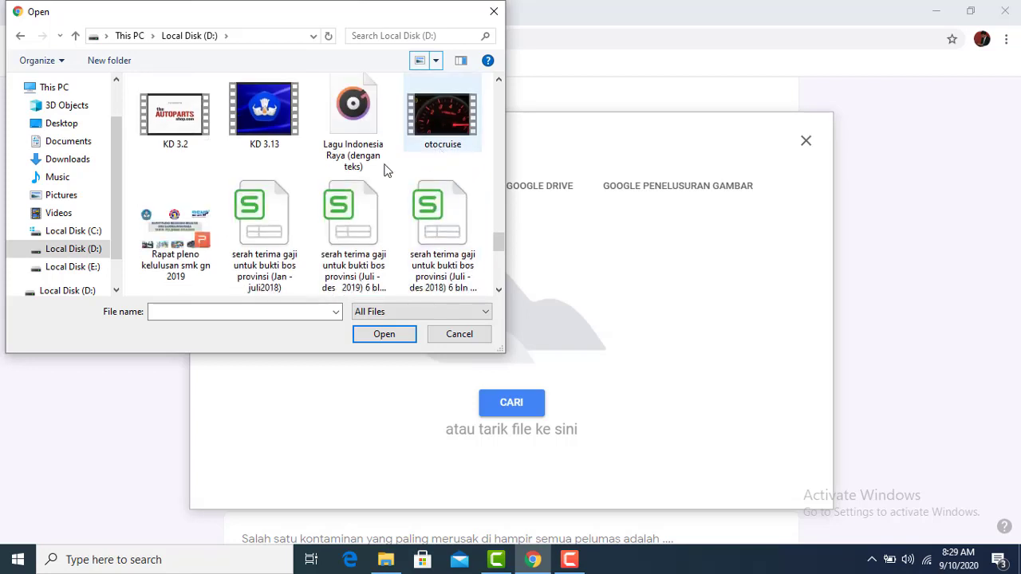
scroll(352, 183, up, 3)
scroll(422, 194, down, 3)
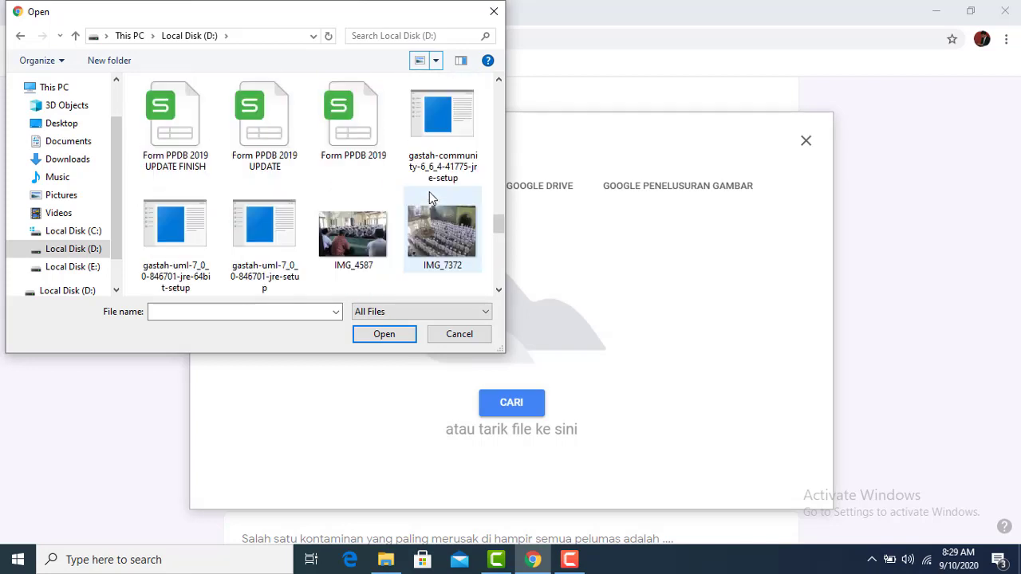
click(354, 124)
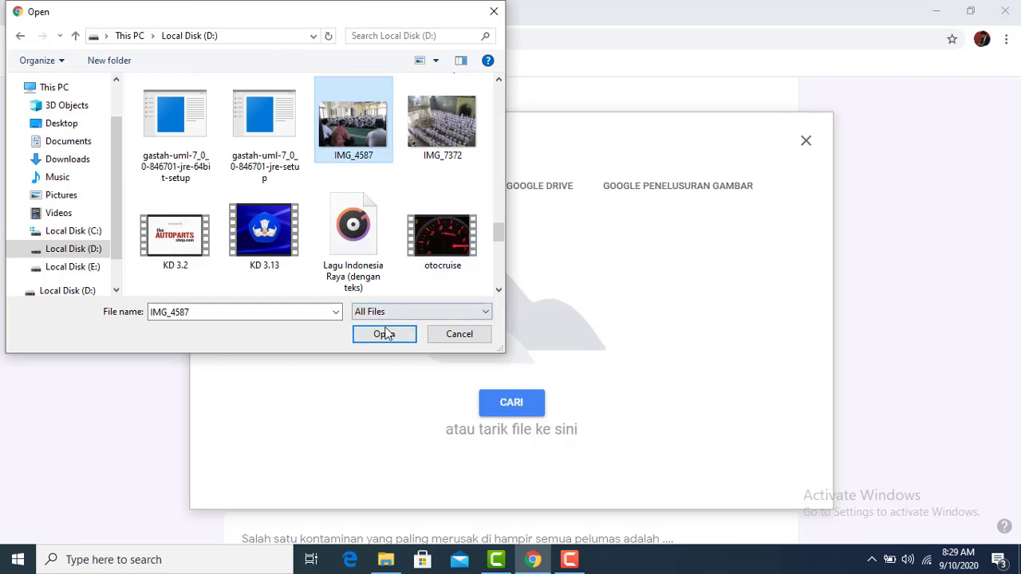
click(385, 334)
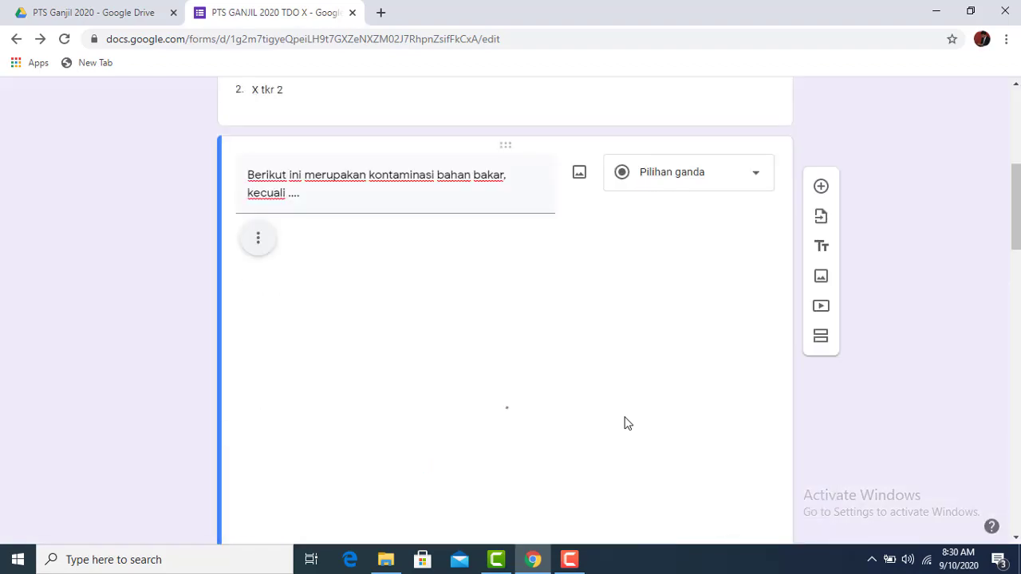
Scroll through the form to check the uploaded photo, then return to the top
scroll(510, 303, down, 3)
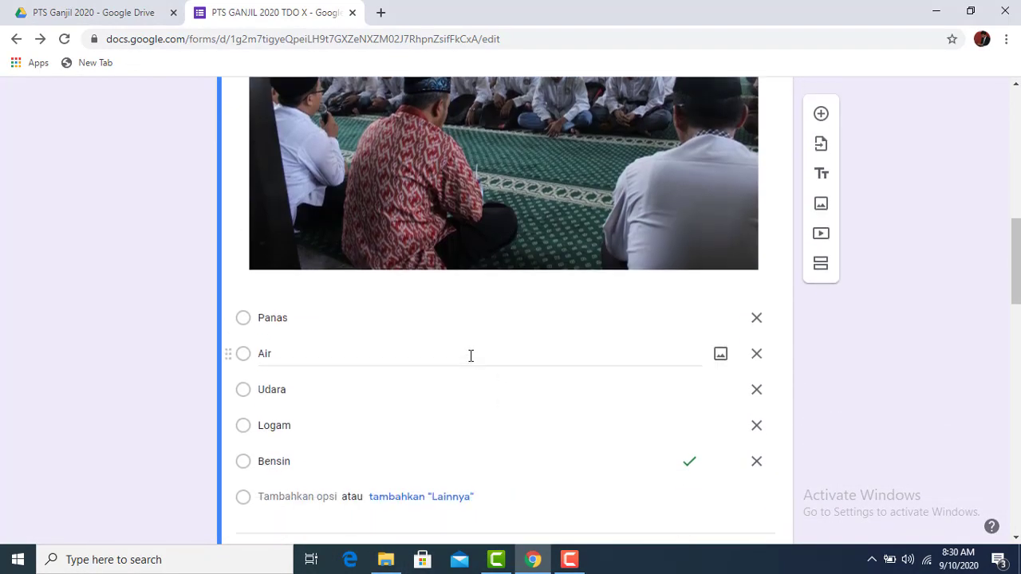
scroll(471, 356, up, 3)
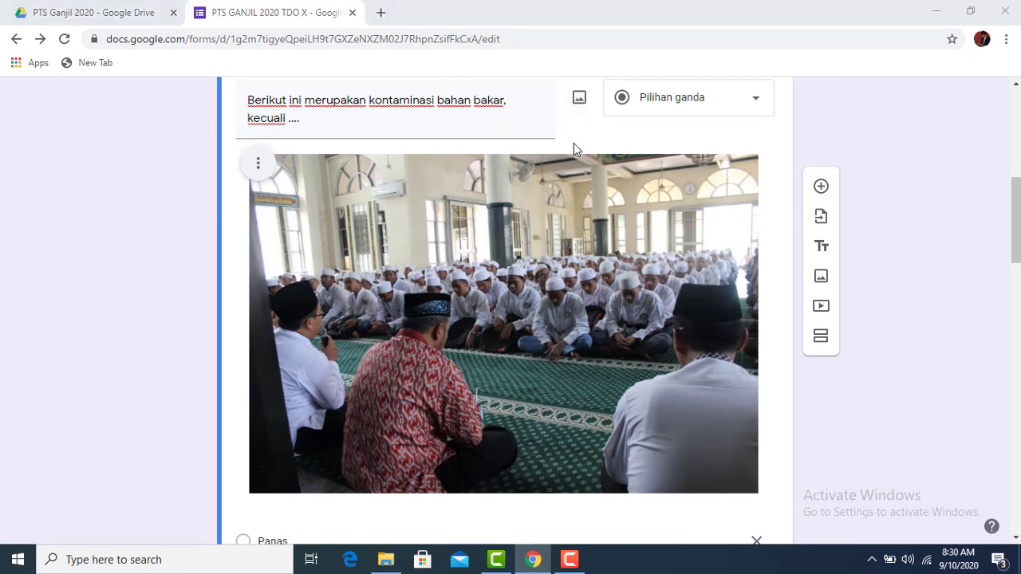
scroll(573, 142, down, 4)
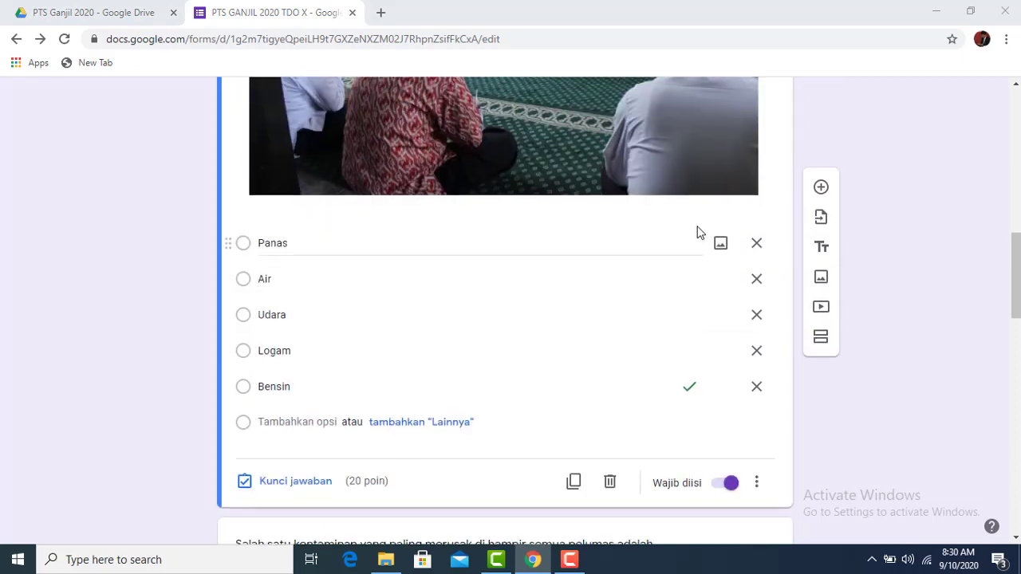
scroll(697, 232, up, 4)
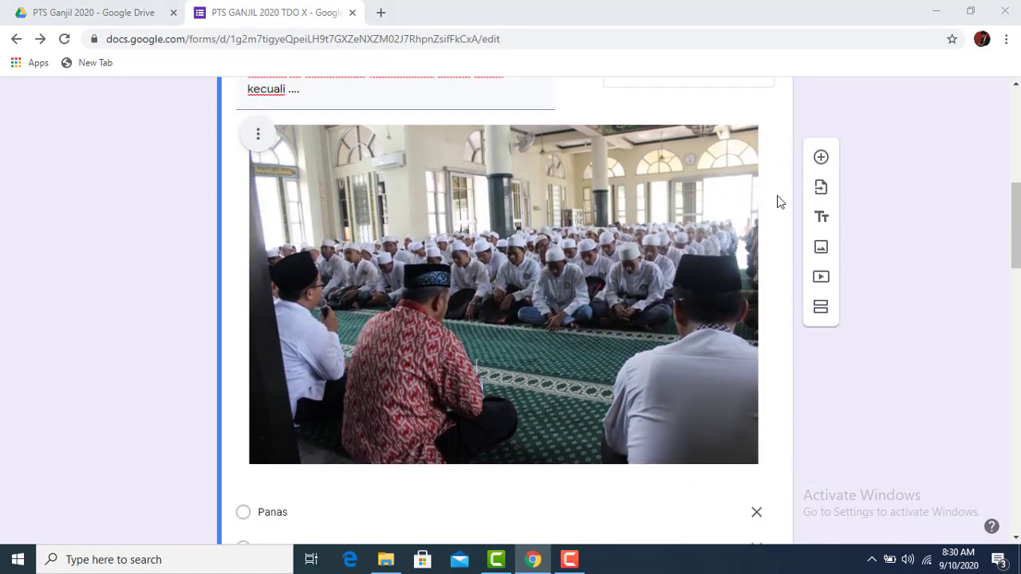
scroll(780, 202, down, 12)
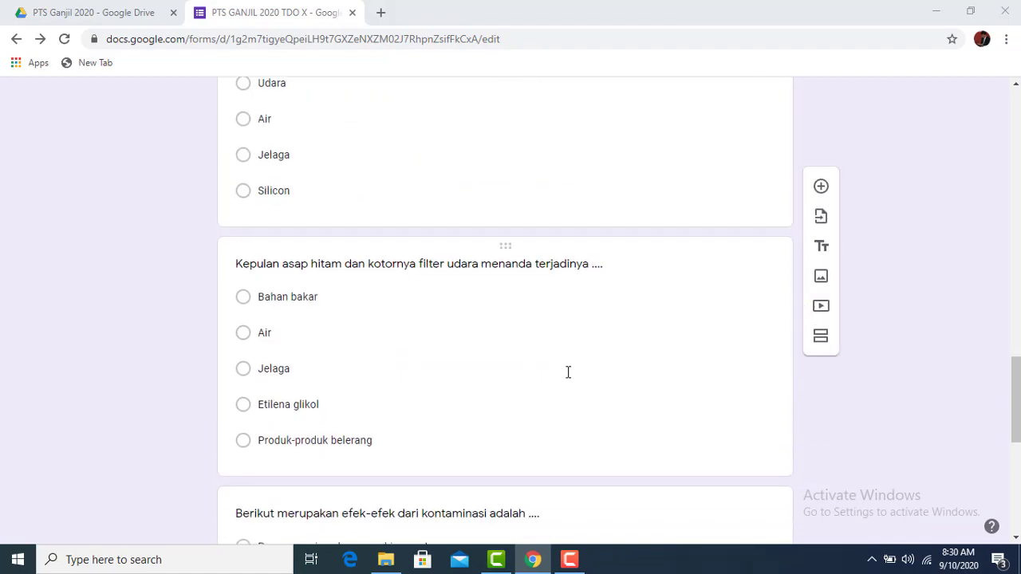
scroll(568, 373, down, 6)
scroll(773, 257, up, 6)
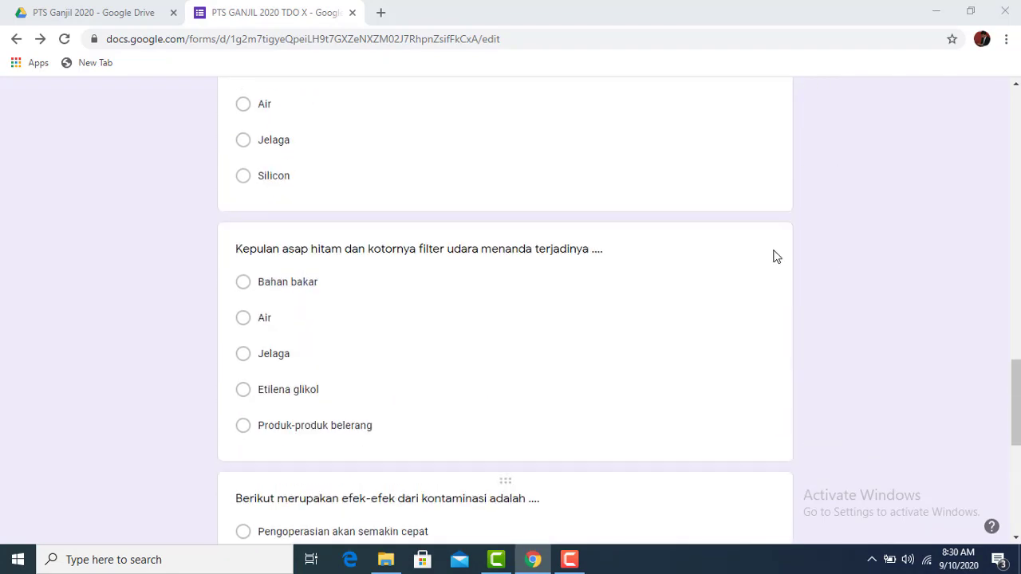
scroll(797, 240, up, 20)
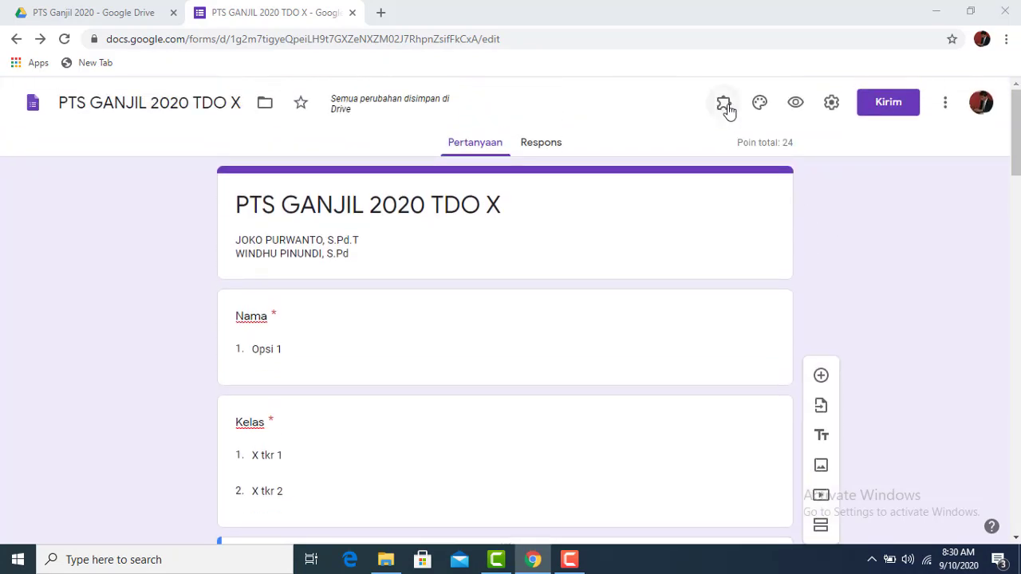
click(724, 105)
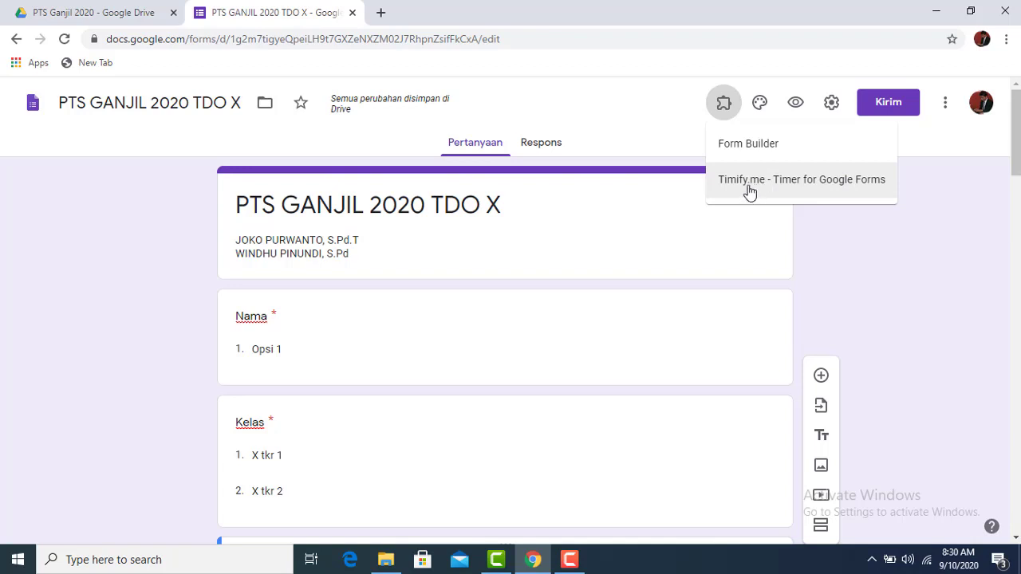
click(638, 122)
scroll(567, 264, down, 2)
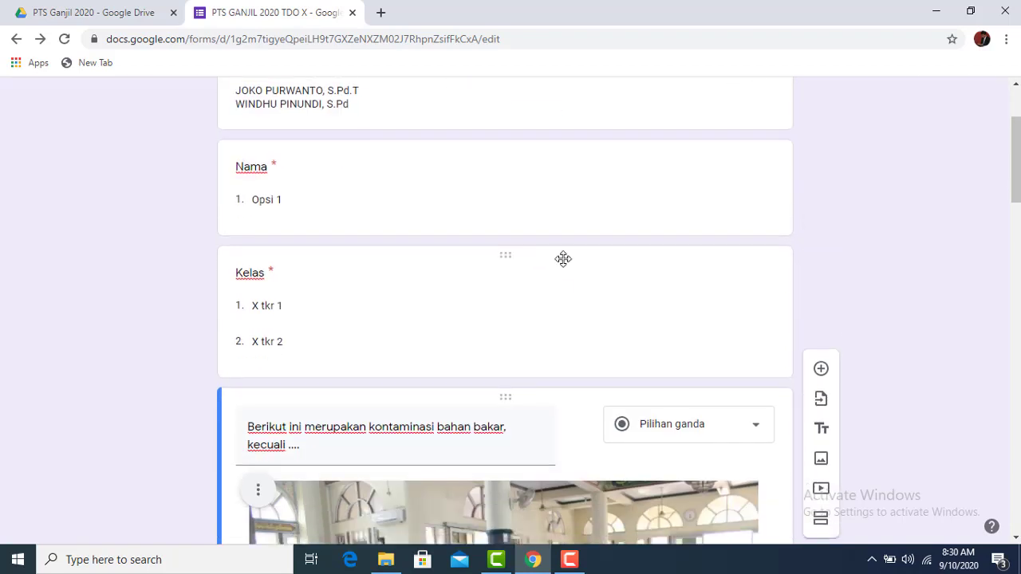
scroll(563, 258, up, 2)
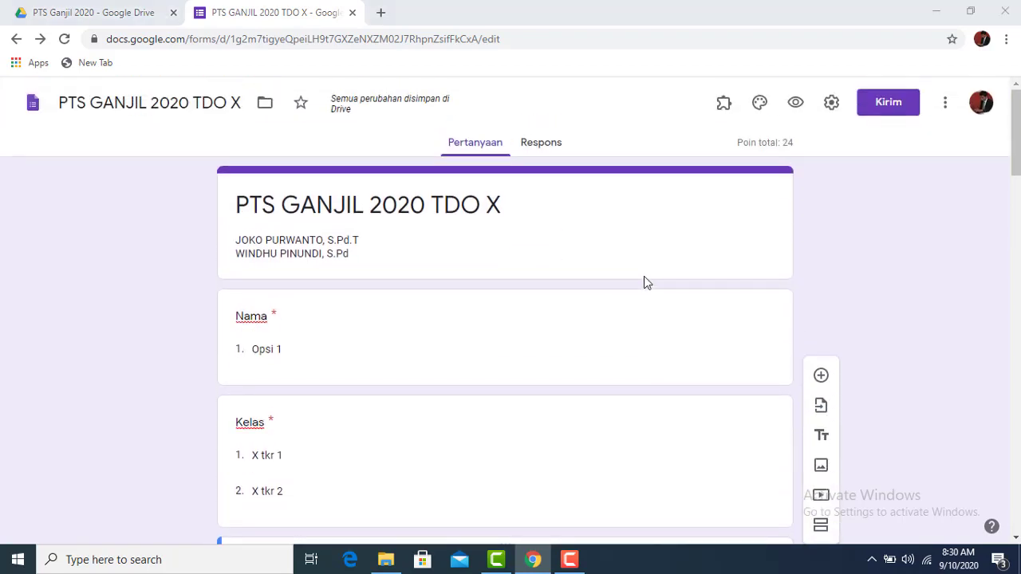